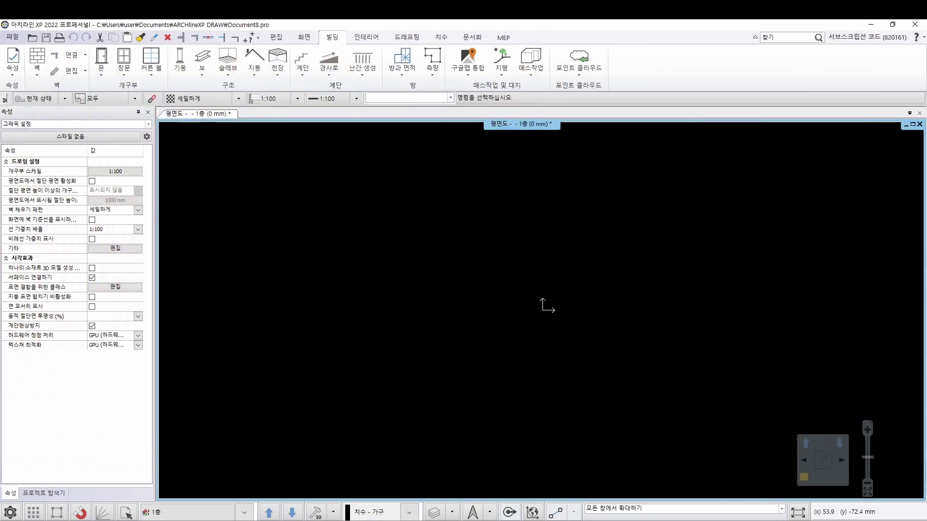
# Open the virtual group distribution settings and choose the individual object cctv camera as the element to place
pyautogui.click(411, 37)
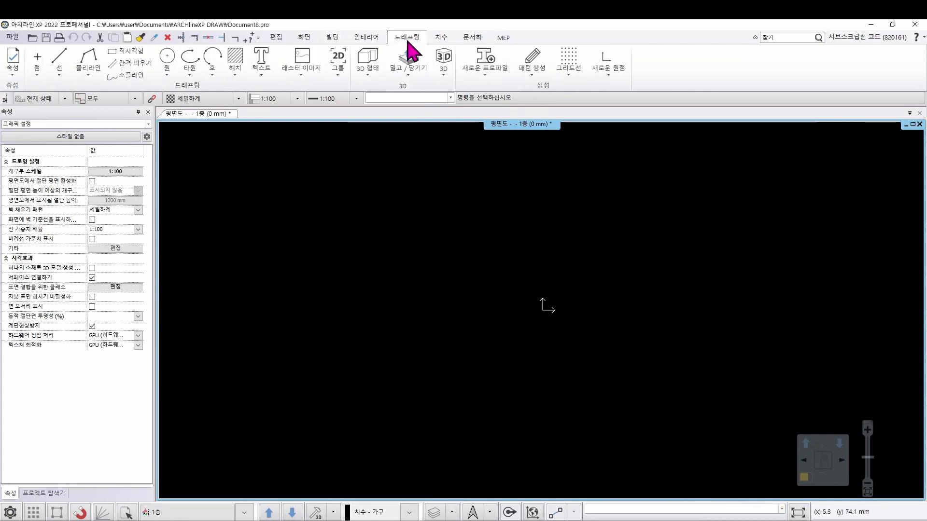
pyautogui.click(337, 77)
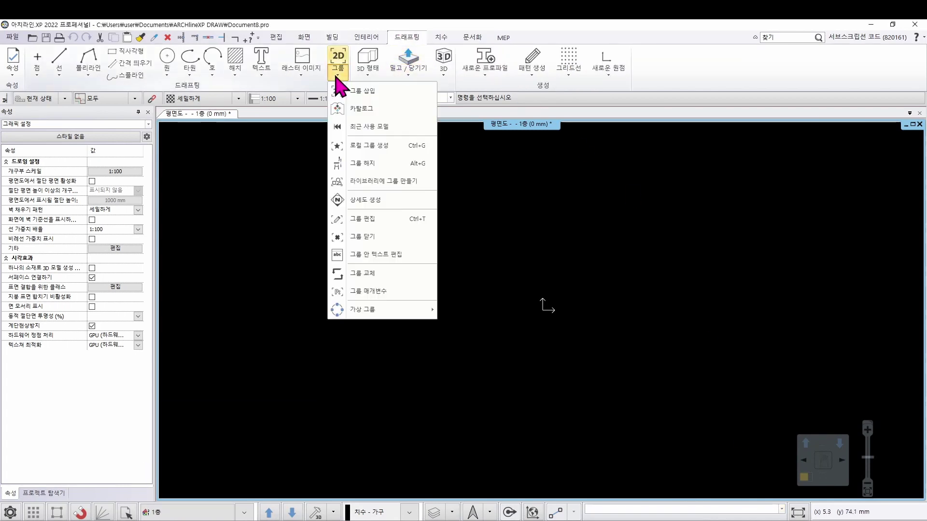
pyautogui.moveTo(368, 311)
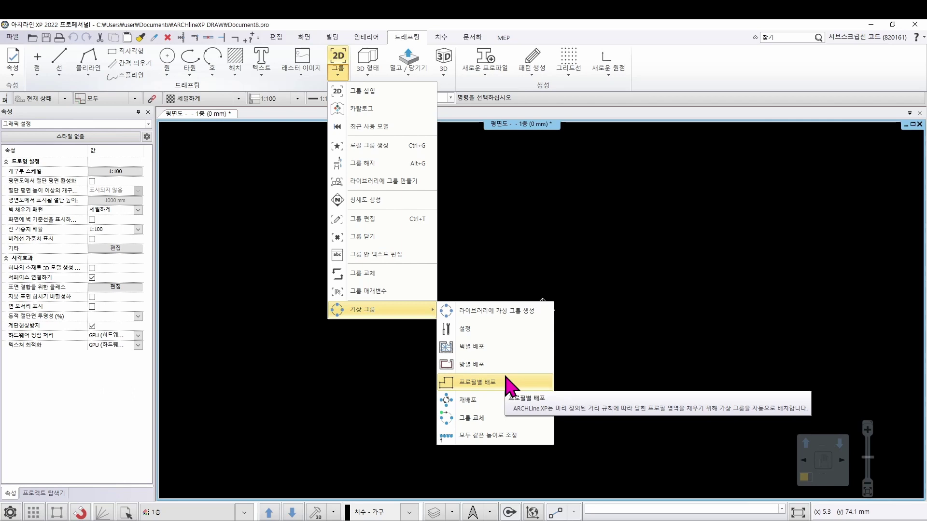
pyautogui.click(503, 333)
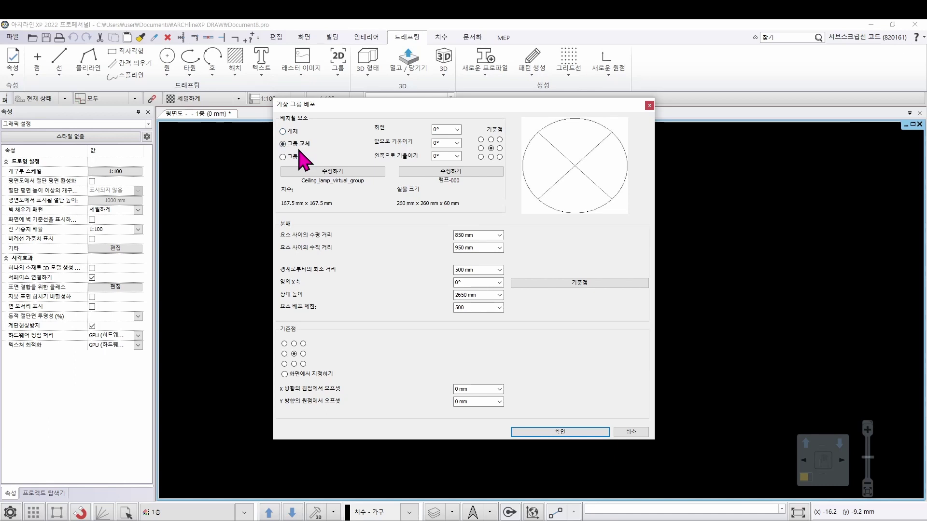
pyautogui.click(284, 132)
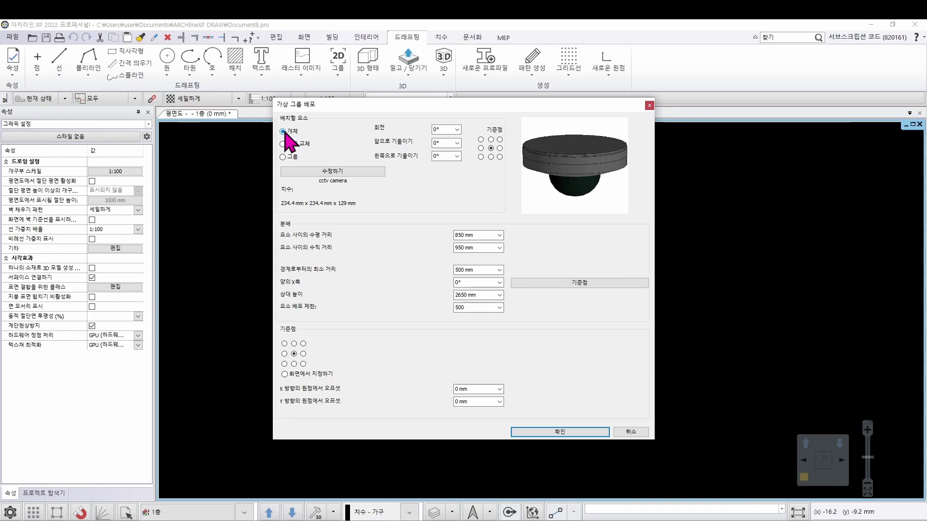
pyautogui.click(332, 175)
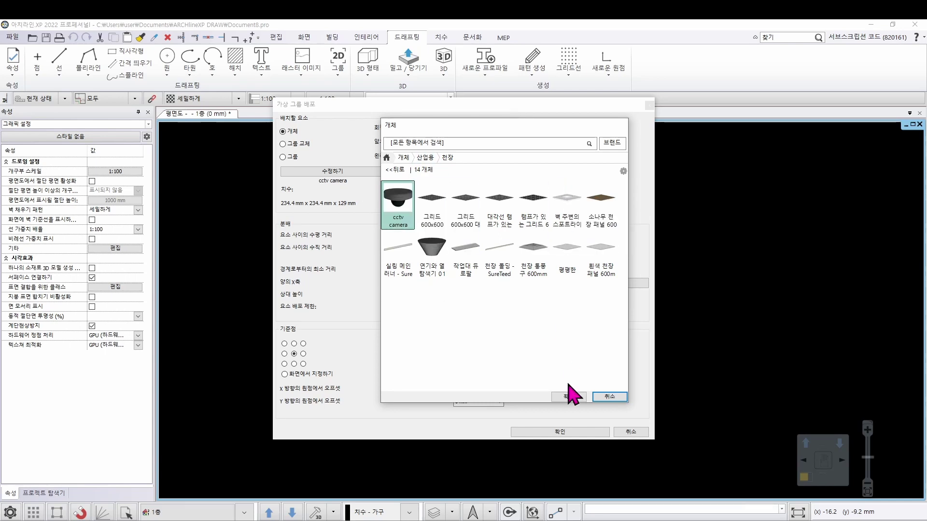
pyautogui.click(563, 398)
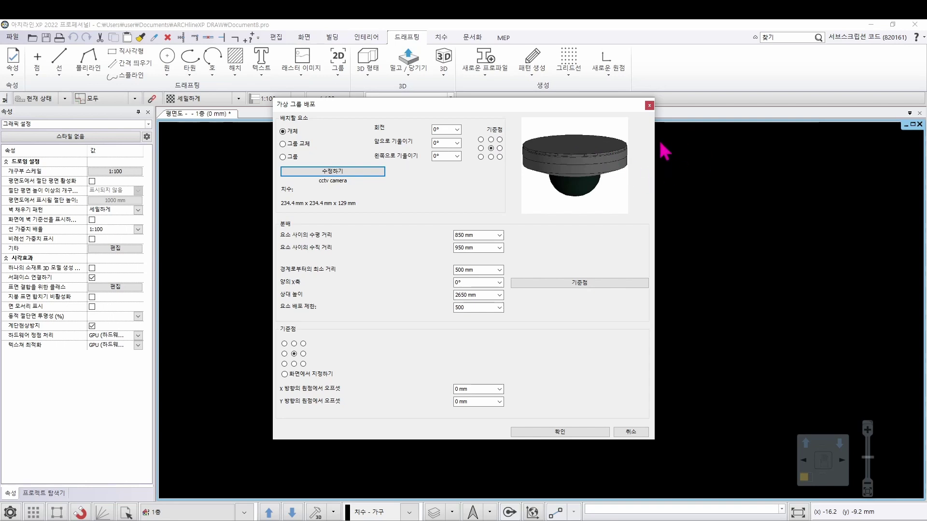
# Accept the distribution settings with 850 mm horizontal and 950 mm vertical spacing, 2650 mm relative height and 0 mm X offset
pyautogui.click(478, 233)
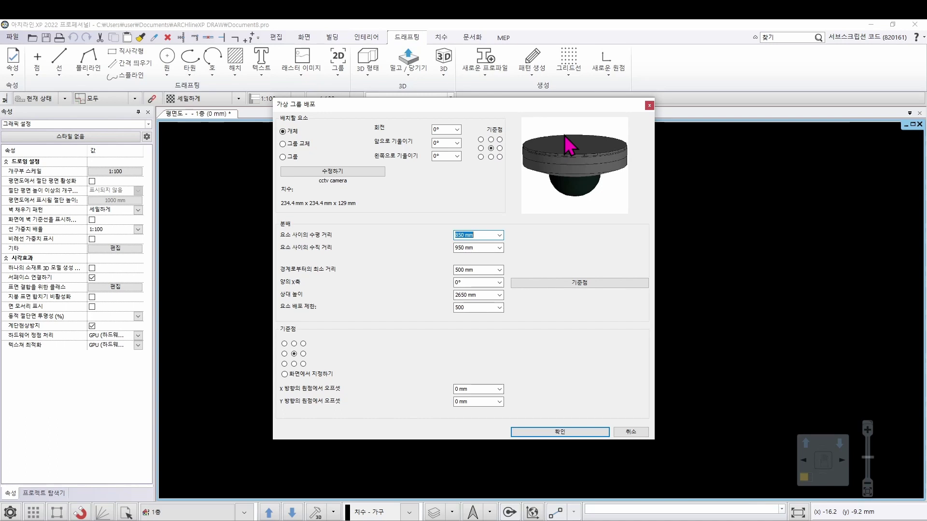
pyautogui.click(477, 247)
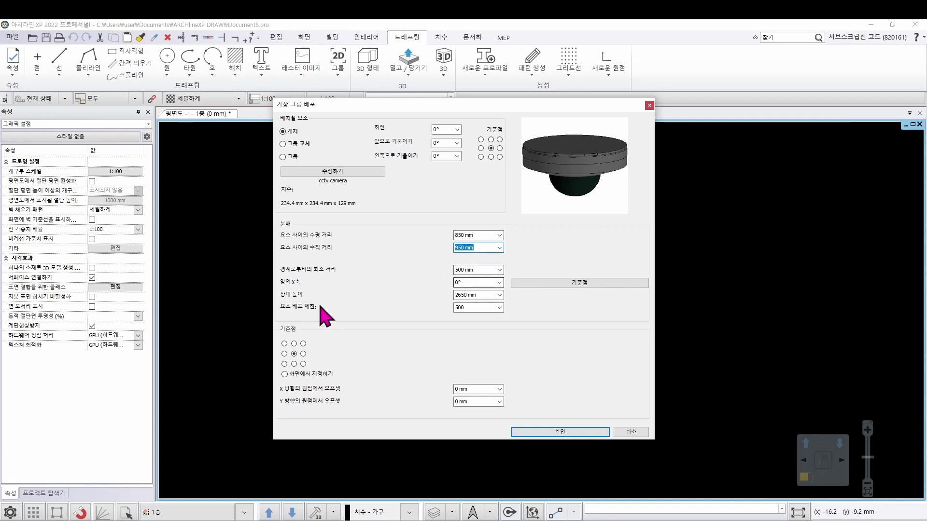
pyautogui.click(472, 295)
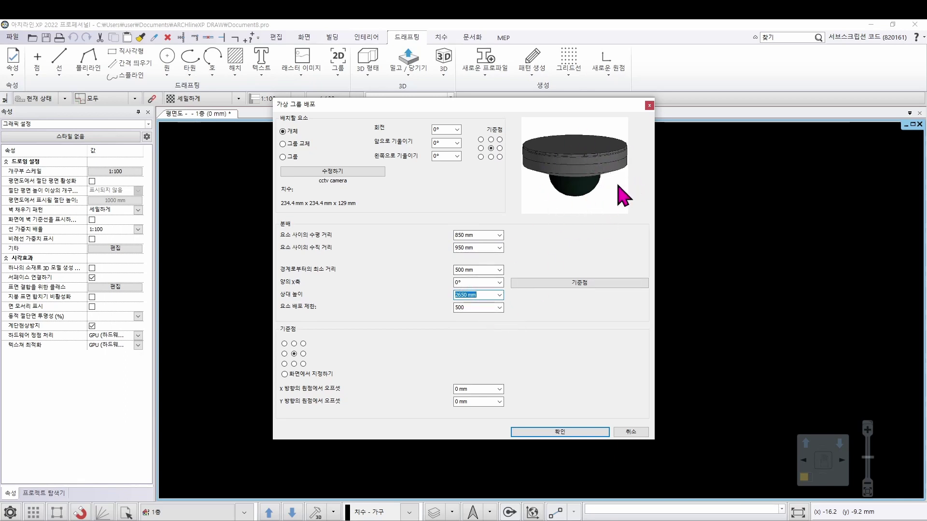
pyautogui.click(456, 295)
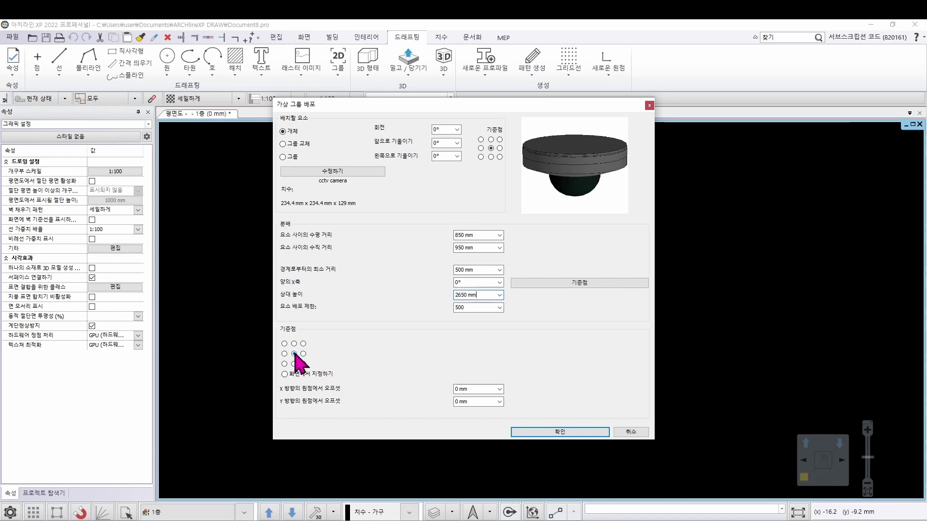
pyautogui.click(464, 389)
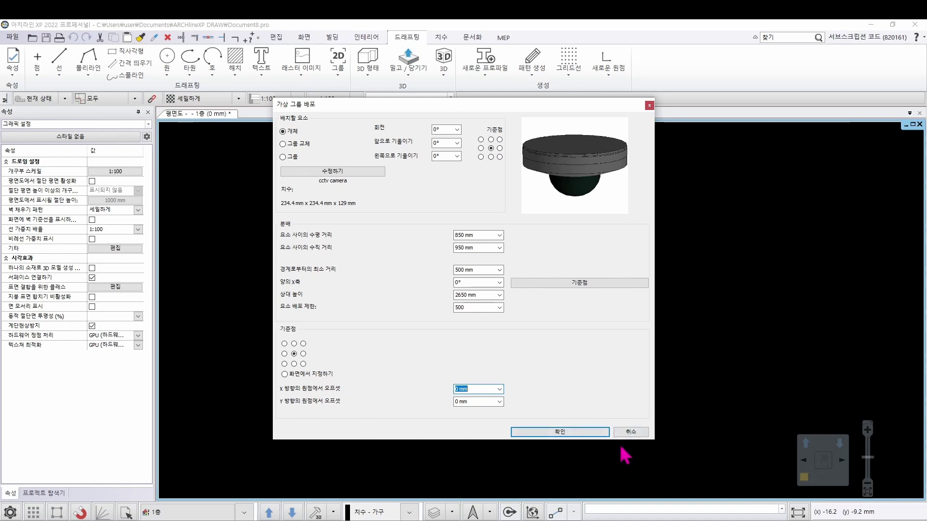
pyautogui.click(570, 431)
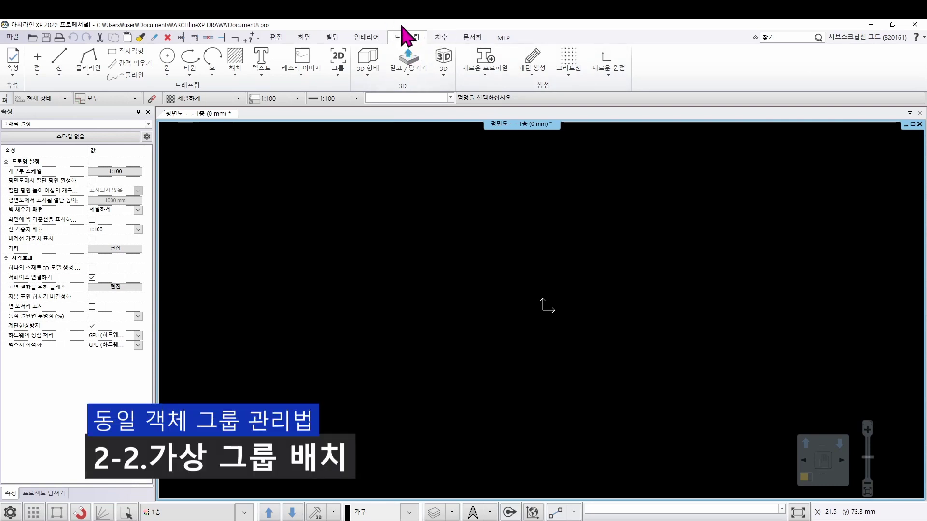
# Start distributing the virtual group by profile, drawing a 5000 mm horizontal first edge from the origin 0,0
pyautogui.click(338, 73)
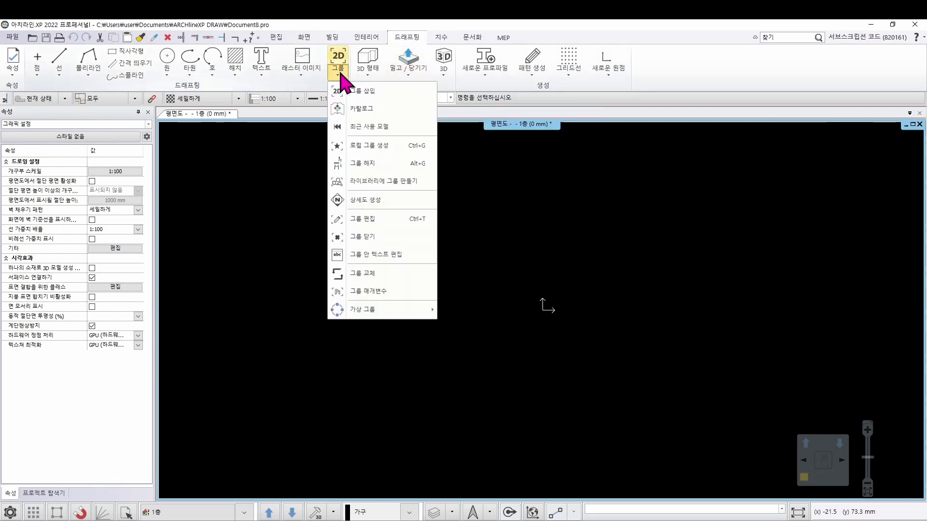
pyautogui.moveTo(379, 317)
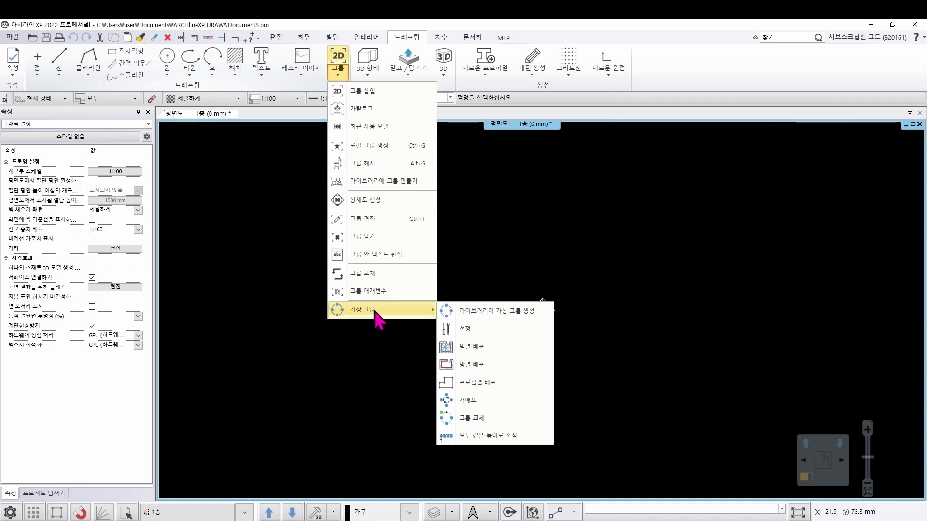
pyautogui.click(496, 382)
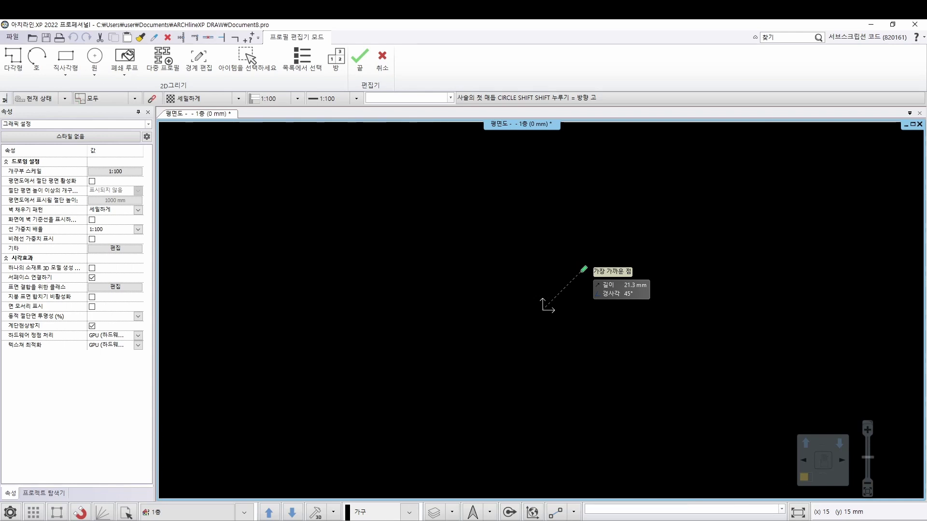
pyautogui.write('0,0')
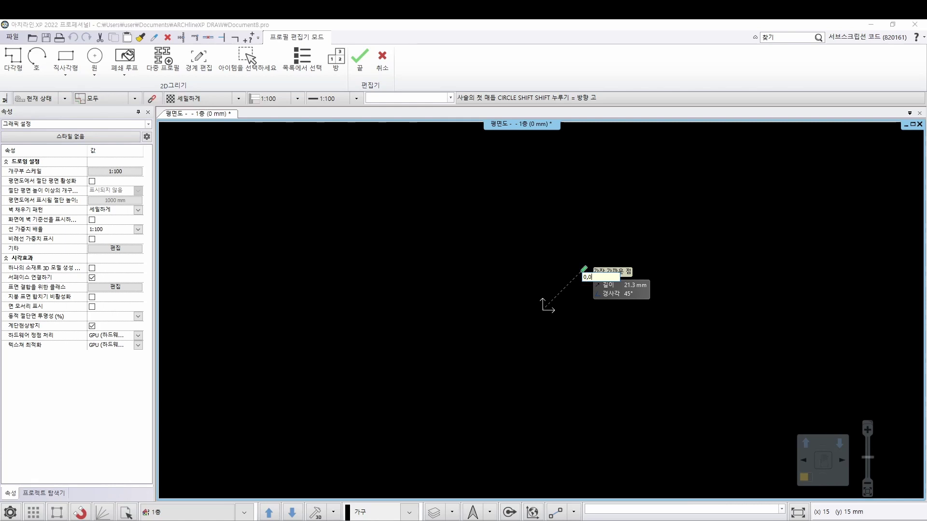
pyautogui.press('Return')
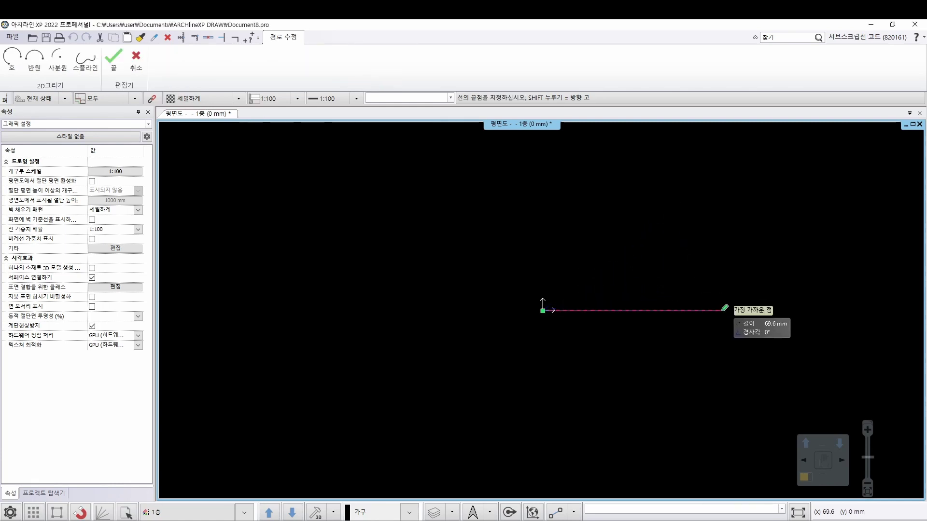
pyautogui.write('500')
pyautogui.press('Return')
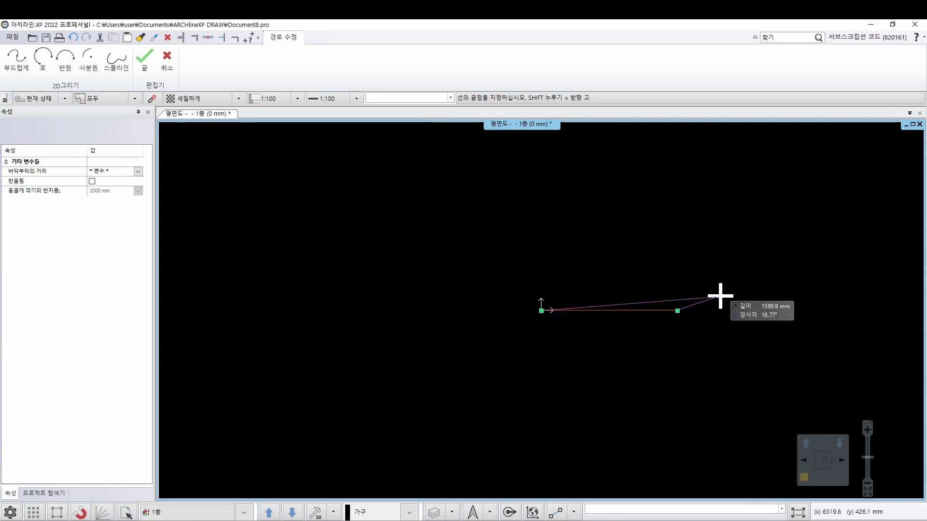
# Complete the profile as a closed 5000 mm square to fill it with cctv cameras
pyautogui.click(677, 310)
pyautogui.write('5')
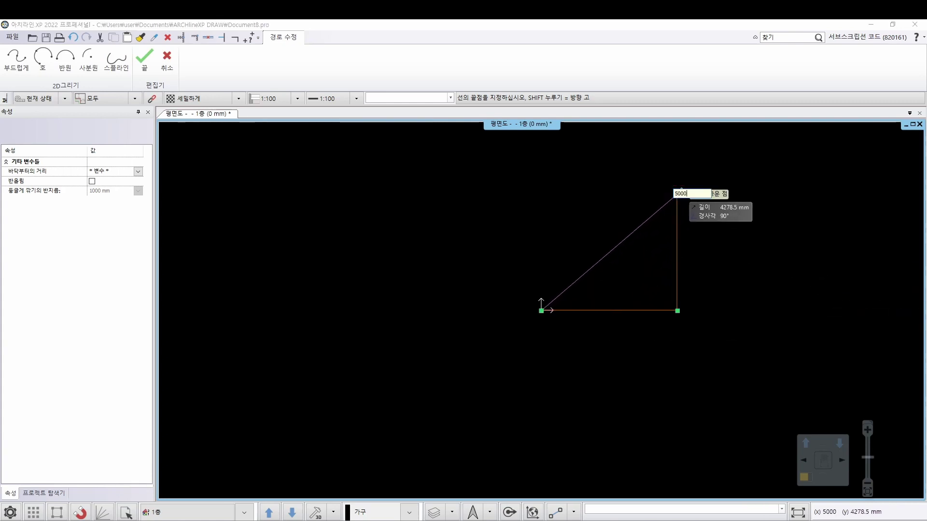
pyautogui.write('000')
pyautogui.press('Return')
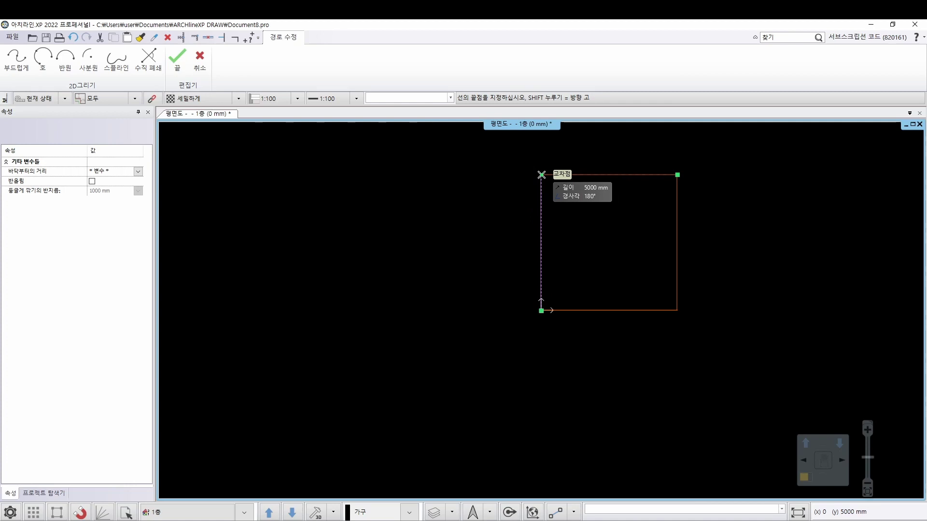
pyautogui.click(541, 174)
pyautogui.click(541, 310)
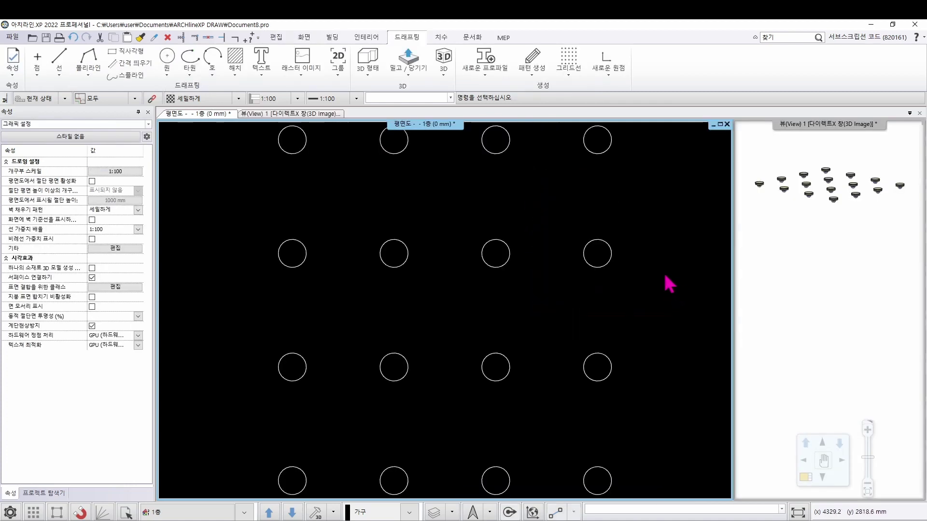
# Examine the distribution boundary and spacing by selecting one of the placed cameras in the plan, and clear the selection
pyautogui.scroll(-4, 627, 248)
pyautogui.click(403, 257)
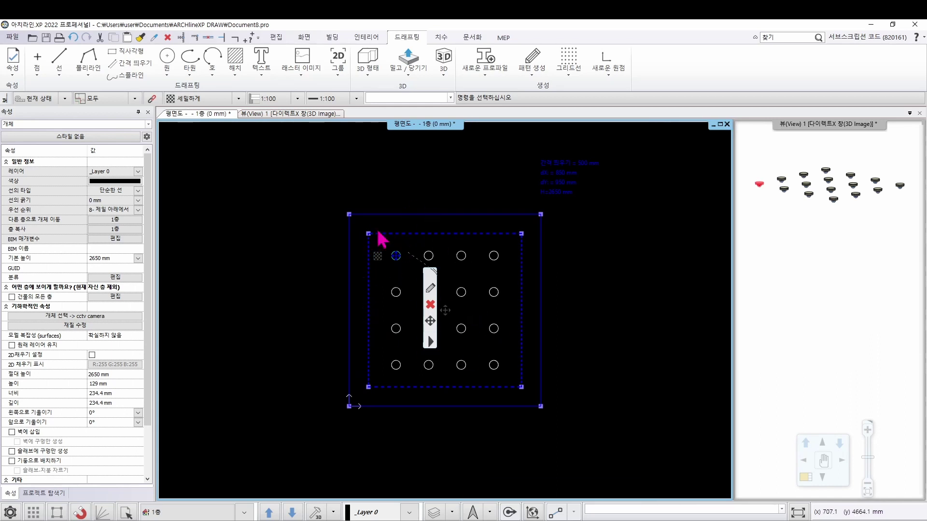
pyautogui.press('Escape')
pyautogui.scroll(2, 348, 422)
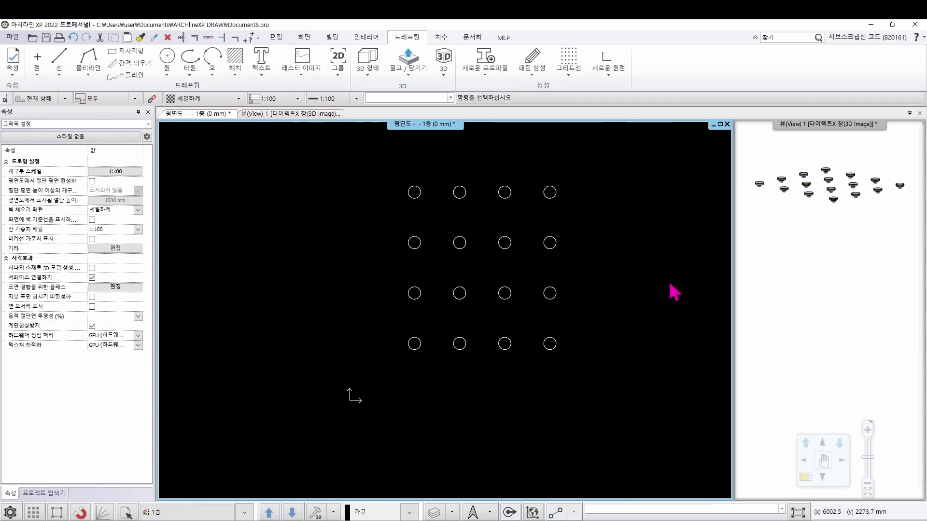
pyautogui.scroll(-2, 675, 292)
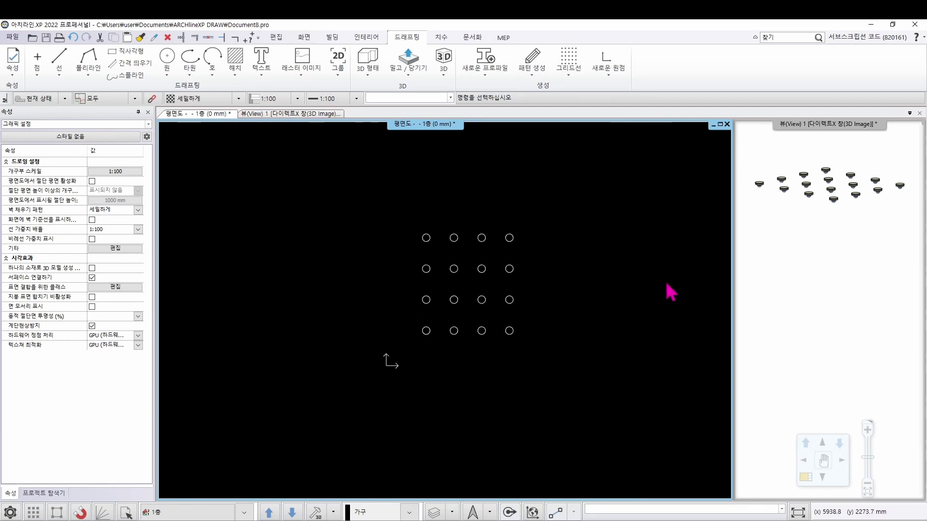
pyautogui.click(338, 73)
pyautogui.moveTo(408, 311)
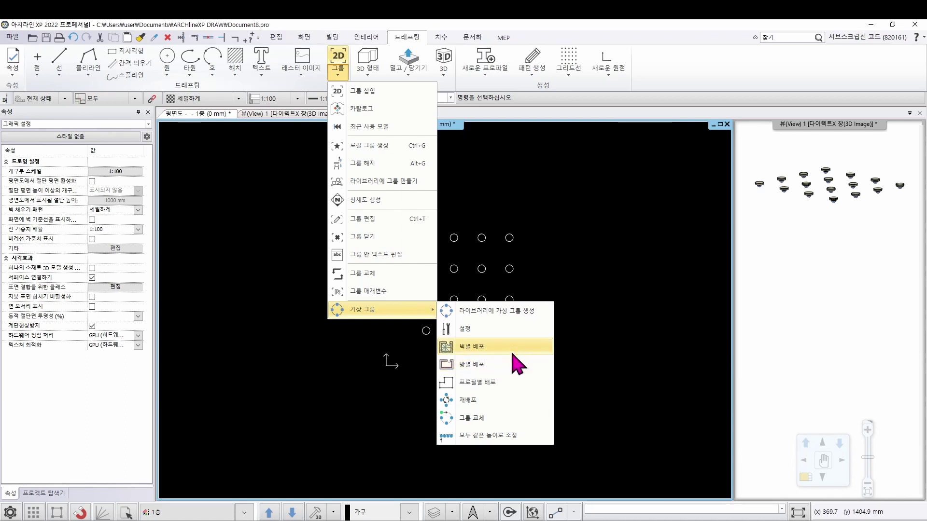
pyautogui.click(619, 396)
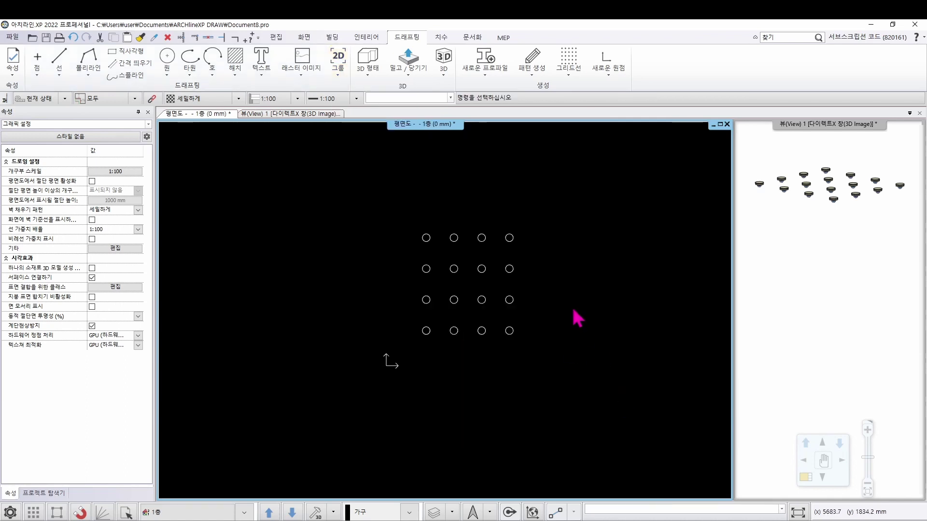
# Draw two square wall enclosures side by side next to the camera grid using the wall style 2층 외벽 - 적층400
pyautogui.scroll(-1, 575, 311)
pyautogui.scroll(1, 677, 335)
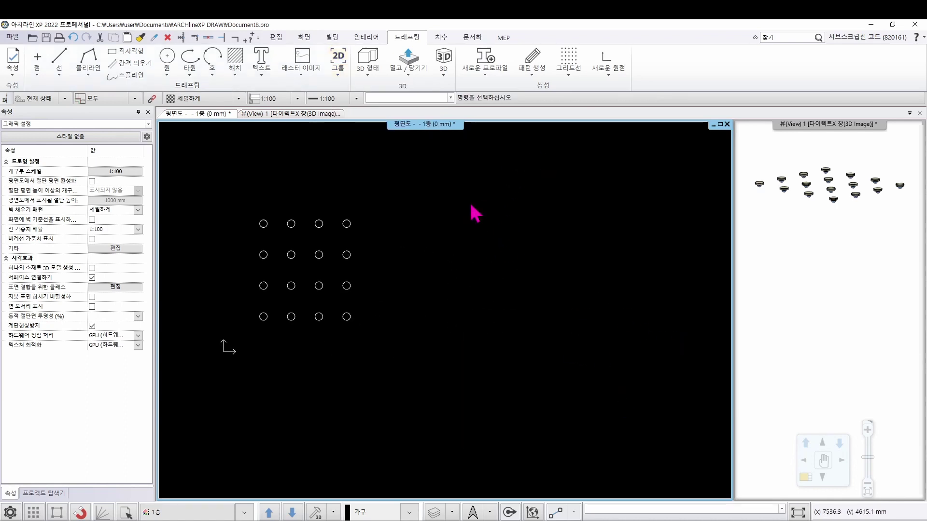
pyautogui.moveTo(489, 191); pyautogui.dragTo(459, 242, button='middle')
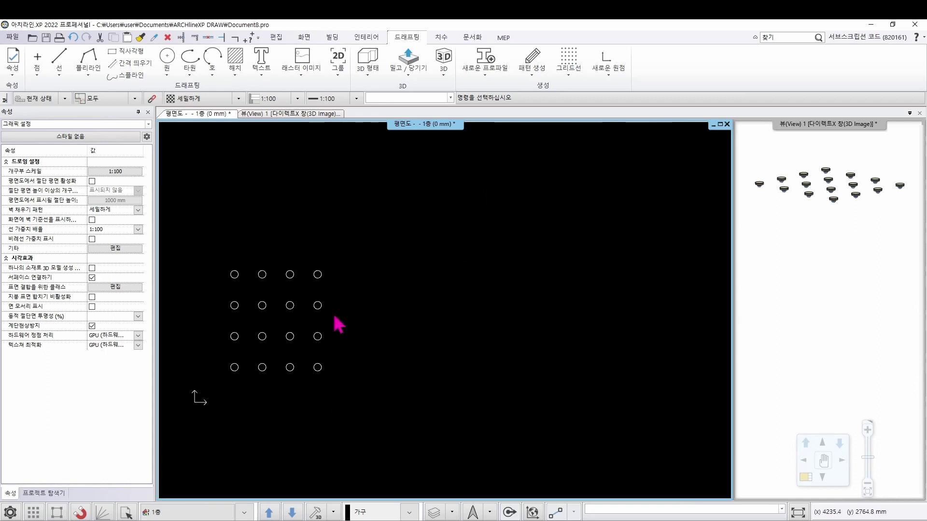
pyautogui.click(332, 38)
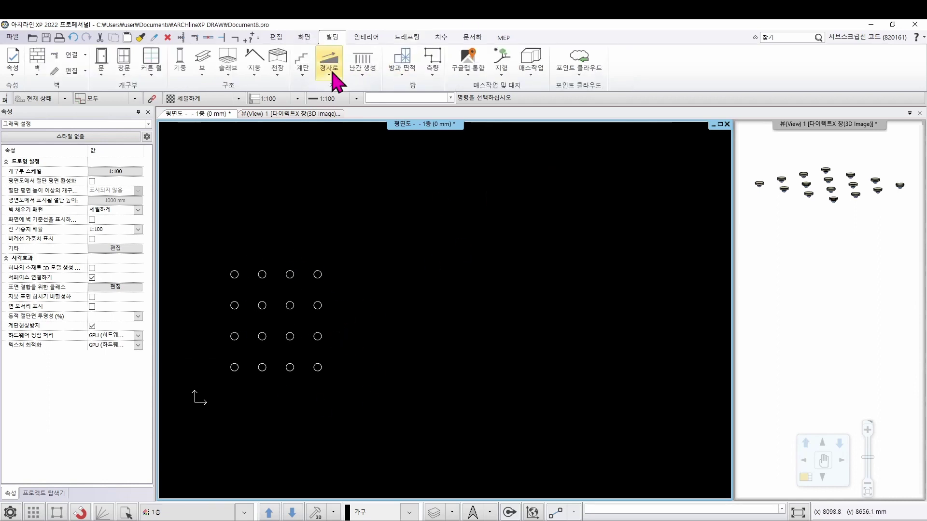
pyautogui.click(38, 60)
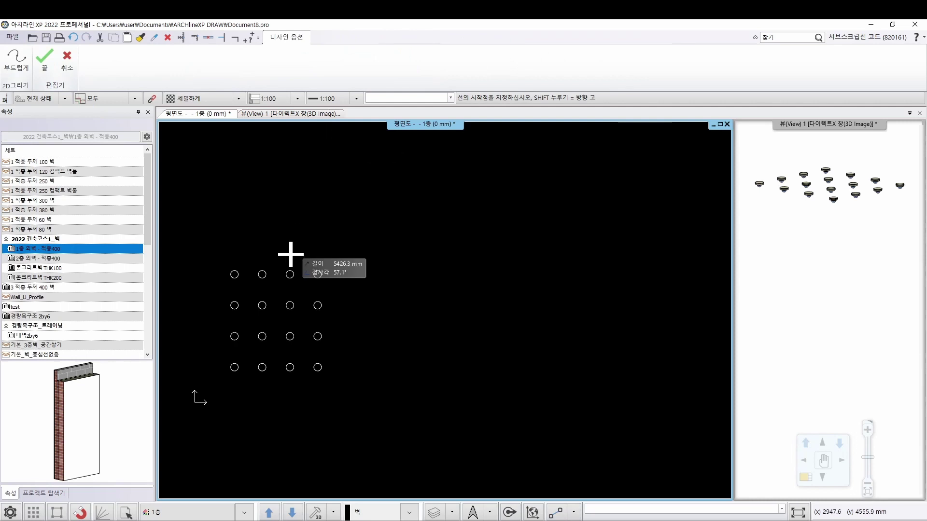
pyautogui.click(93, 261)
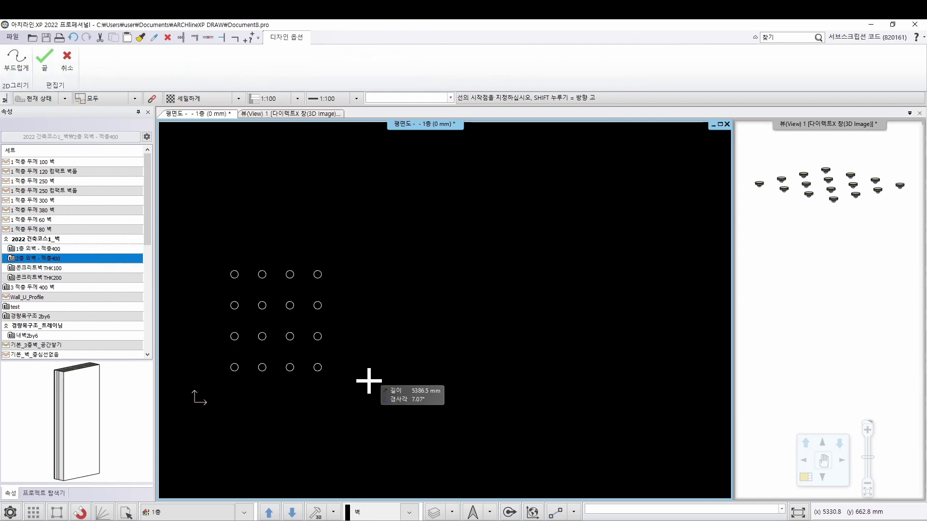
pyautogui.click(363, 380)
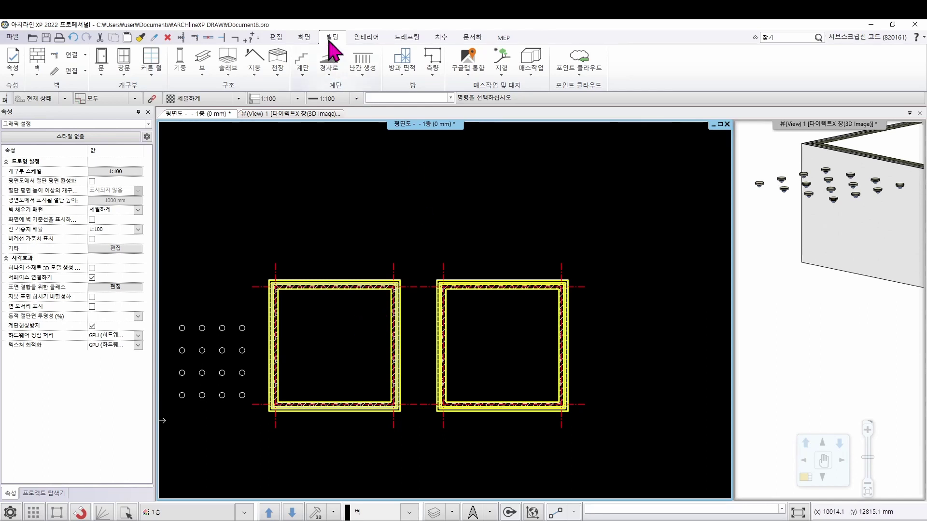
# Distribute the virtual group of cctv cameras by walls inside the left wall enclosure
pyautogui.click(408, 44)
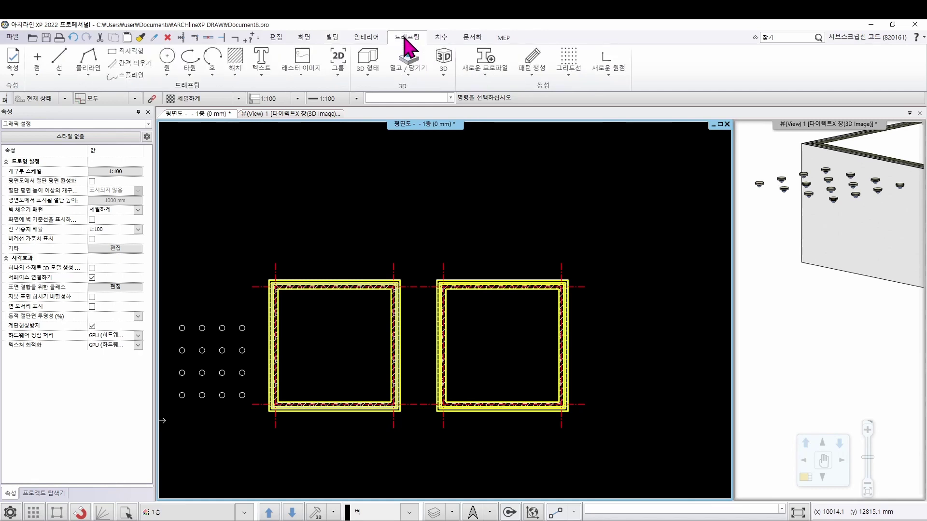
pyautogui.click(338, 72)
pyautogui.moveTo(379, 317)
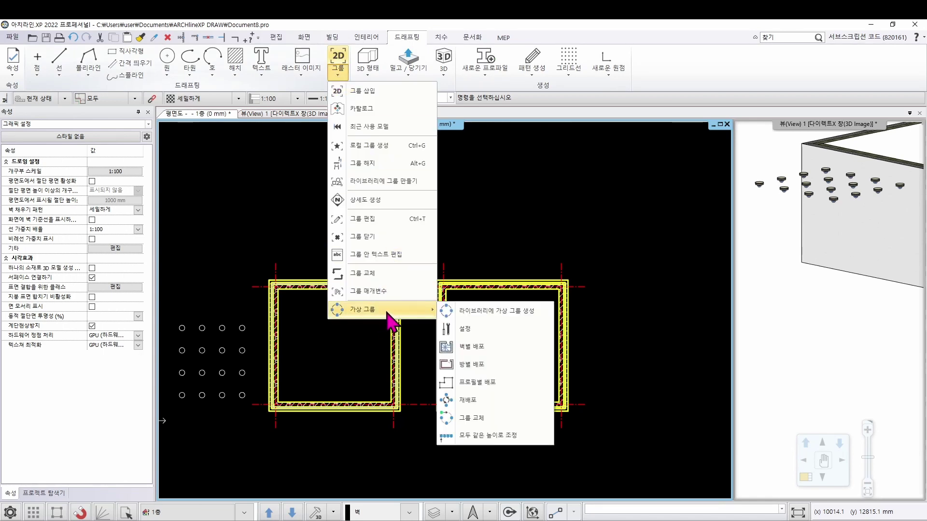
pyautogui.click(477, 351)
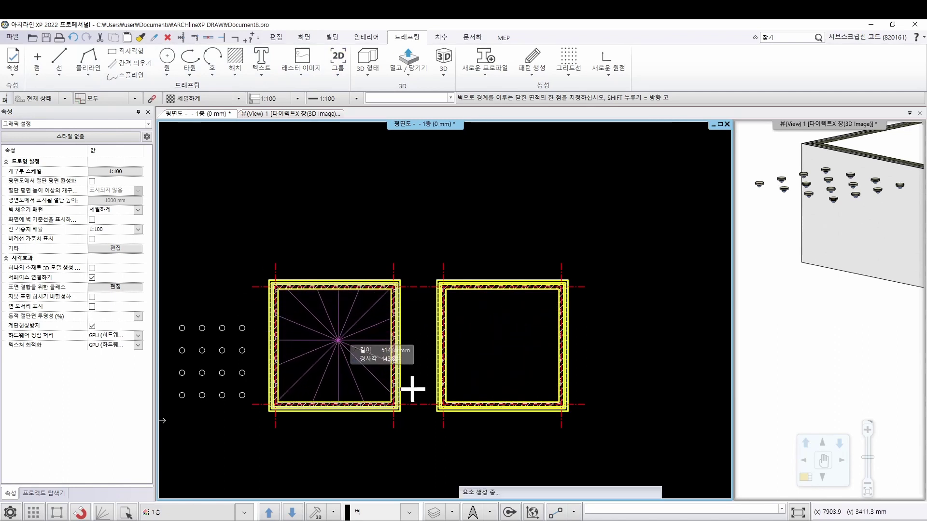
pyautogui.click(385, 372)
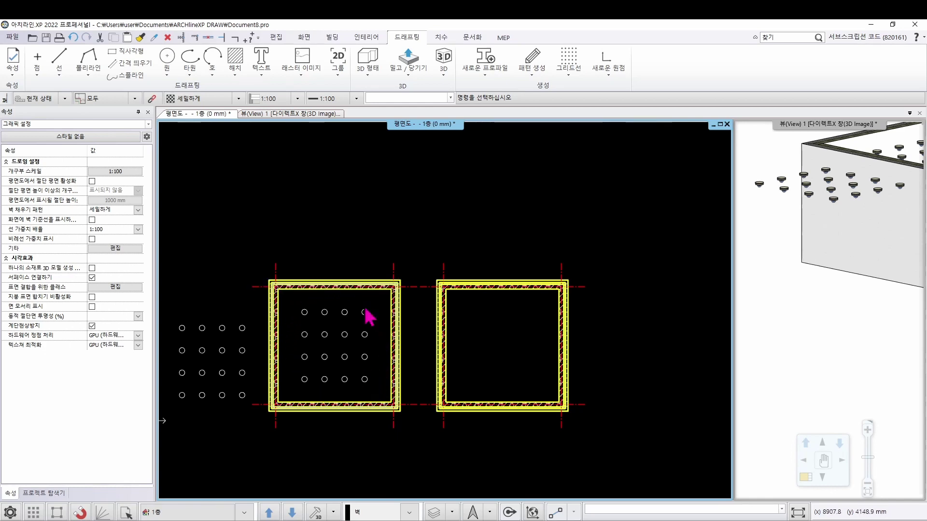
# Try to distribute the virtual group by room at several points inside the right enclosure, and cancel the command
pyautogui.click(338, 68)
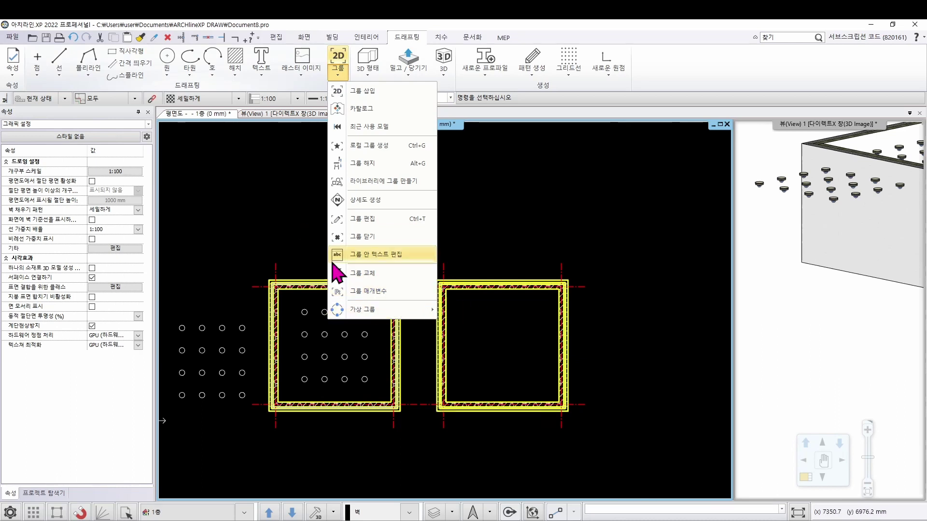
pyautogui.moveTo(411, 309)
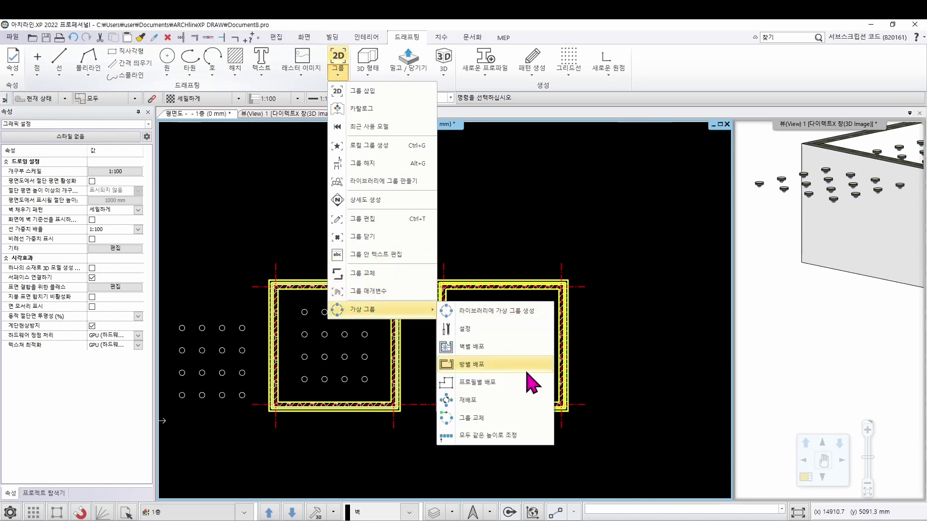
pyautogui.click(500, 365)
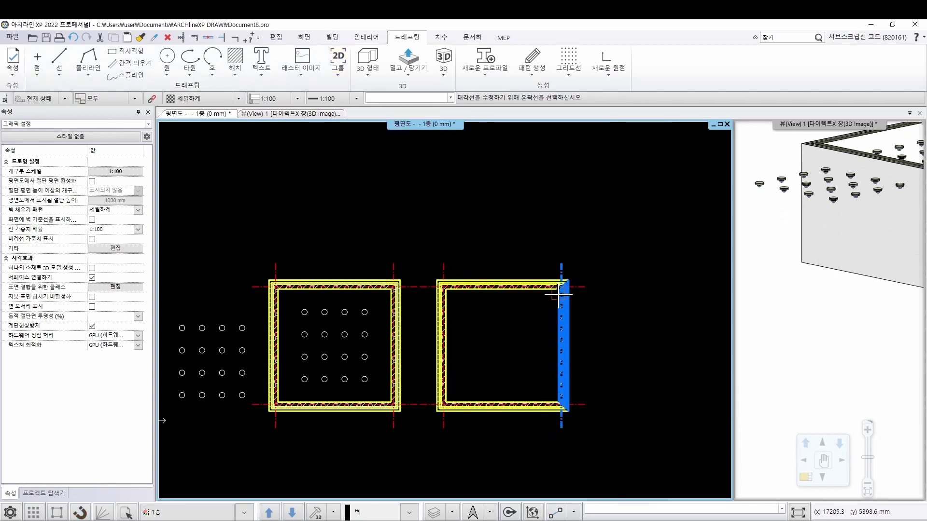
pyautogui.click(512, 338)
pyautogui.click(484, 320)
pyautogui.click(493, 355)
pyautogui.click(525, 347)
pyautogui.click(499, 357)
pyautogui.click(484, 340)
pyautogui.click(514, 365)
pyautogui.click(483, 343)
pyautogui.click(508, 307)
pyautogui.click(455, 366)
pyautogui.click(479, 380)
pyautogui.click(510, 382)
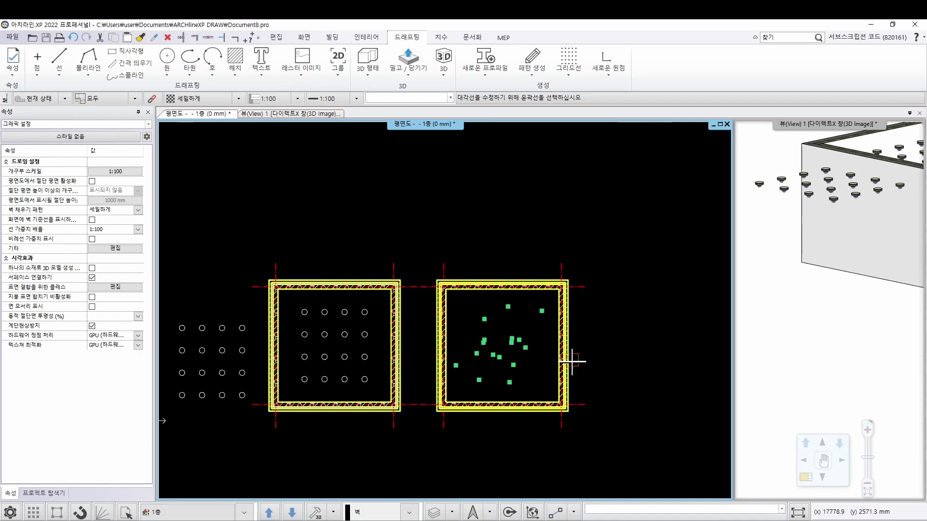
pyautogui.press('Escape')
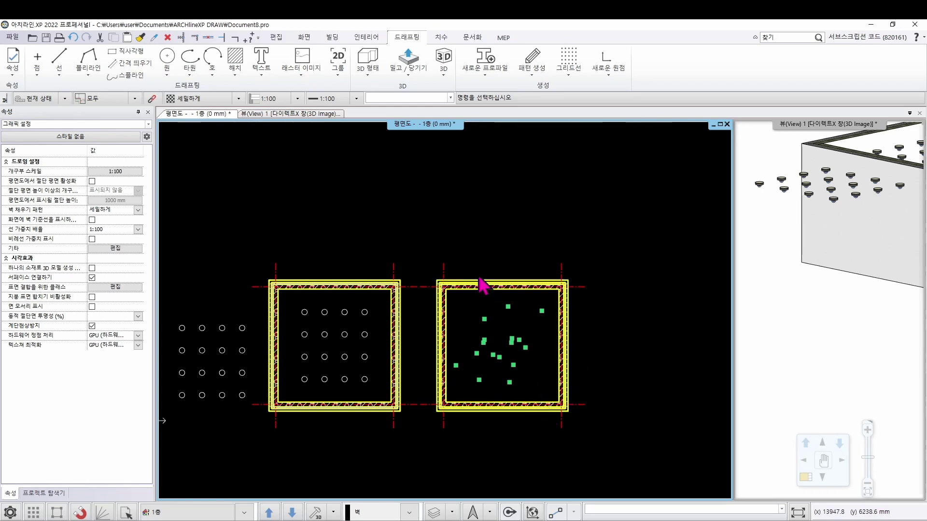
# Create a room bounded by walls inside the right enclosure and finish the room command
pyautogui.click(338, 39)
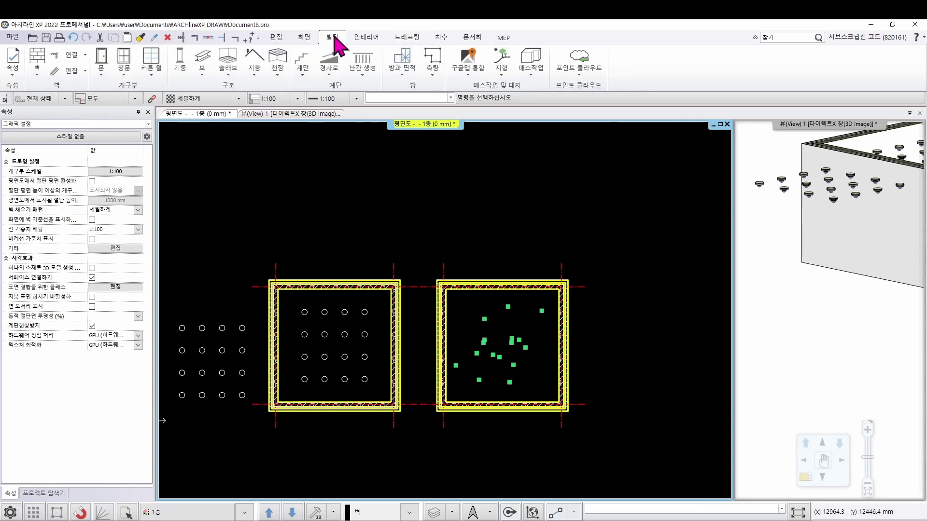
pyautogui.click(405, 67)
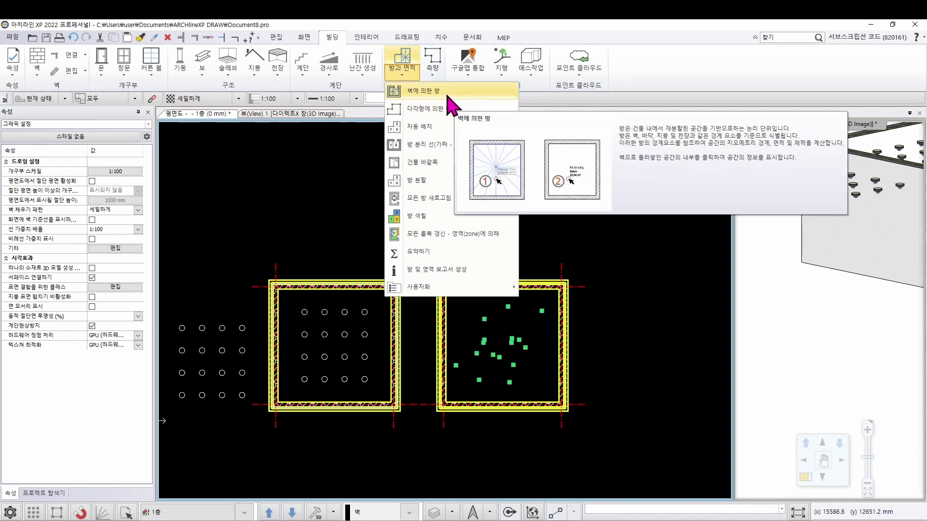
pyautogui.click(415, 96)
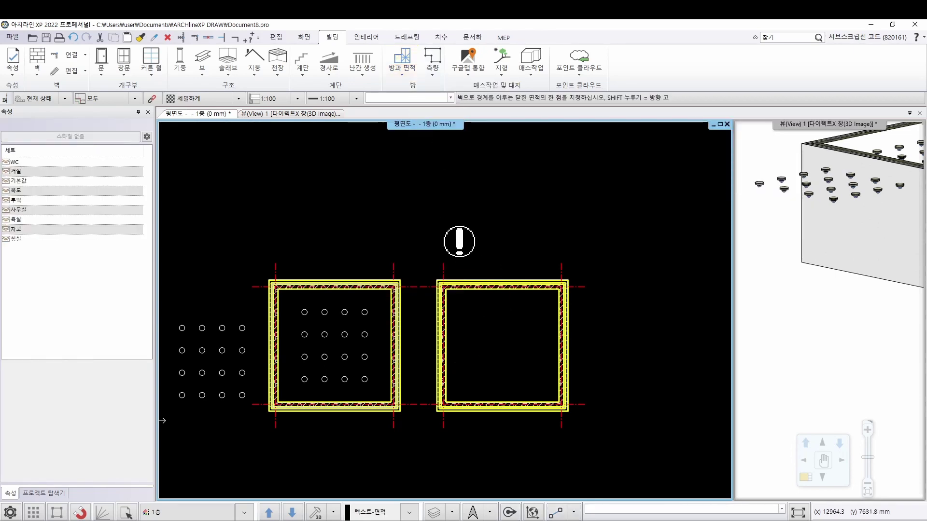
pyautogui.click(497, 344)
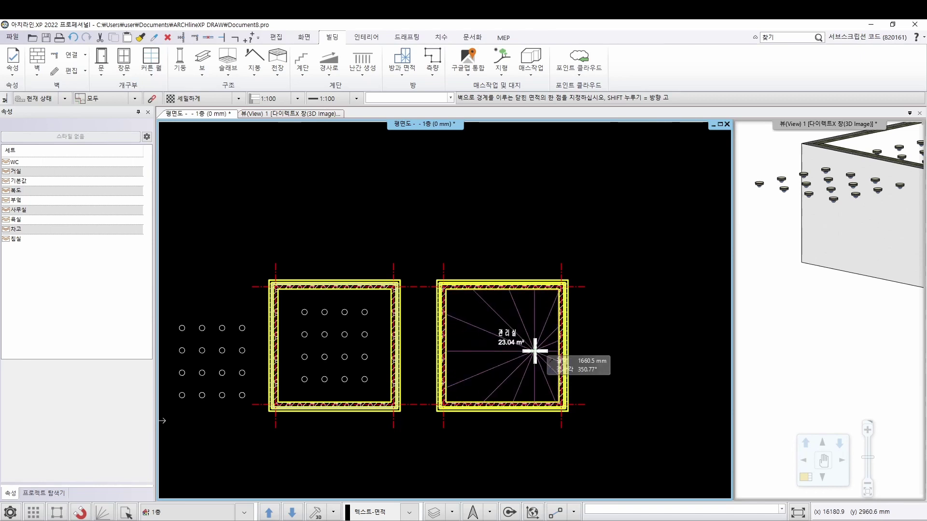
pyautogui.press('Escape')
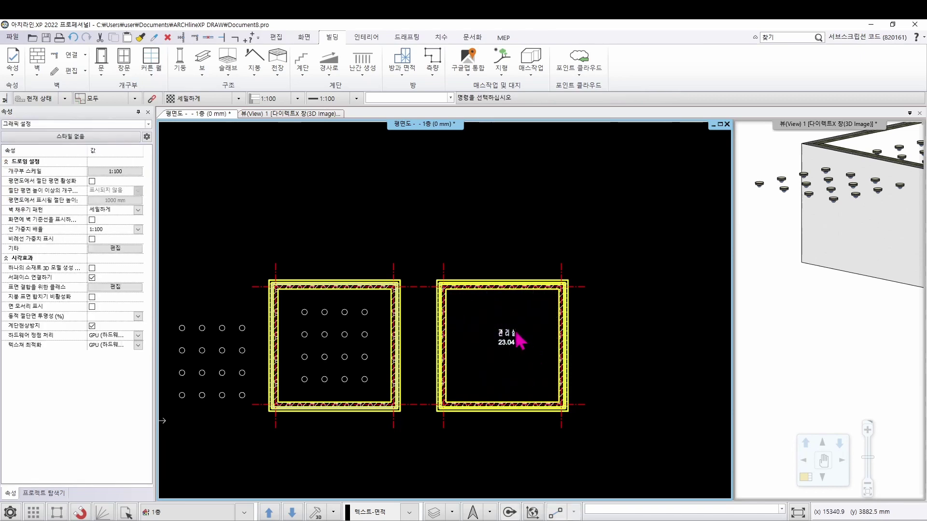
# Examine the boundary and properties of the room in the right enclosure by selecting its label, and clear the selection
pyautogui.click(514, 343)
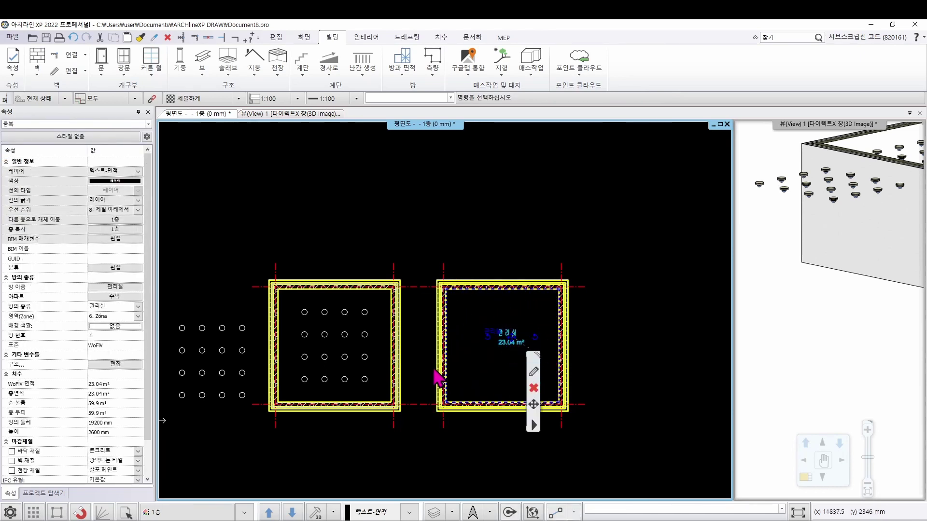
pyautogui.scroll(1, 502, 336)
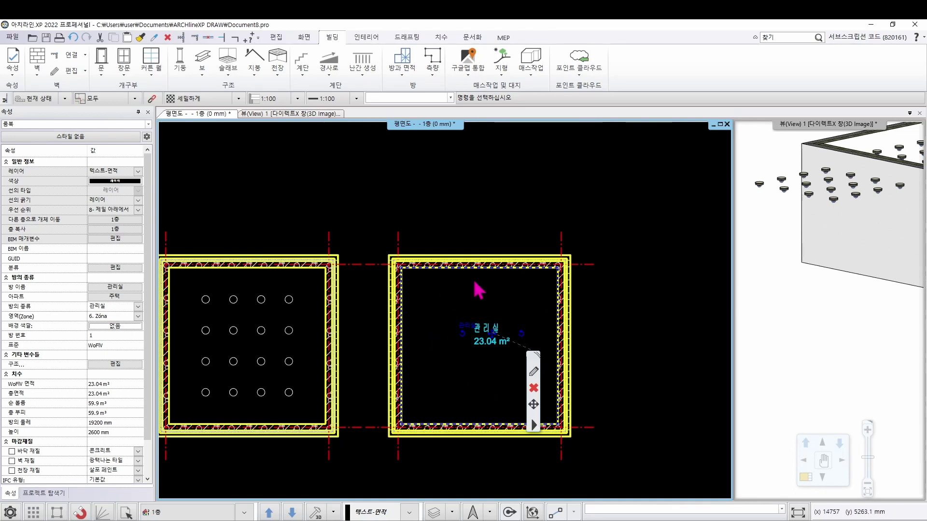
pyautogui.click(628, 292)
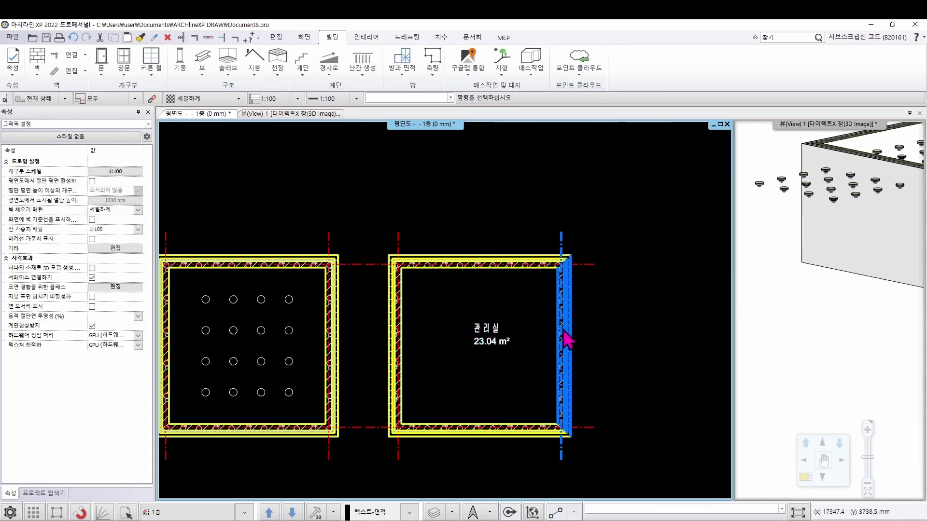
# Distribute the virtual group of cctv cameras by room, using the room label in the right enclosure
pyautogui.scroll(-1, 482, 309)
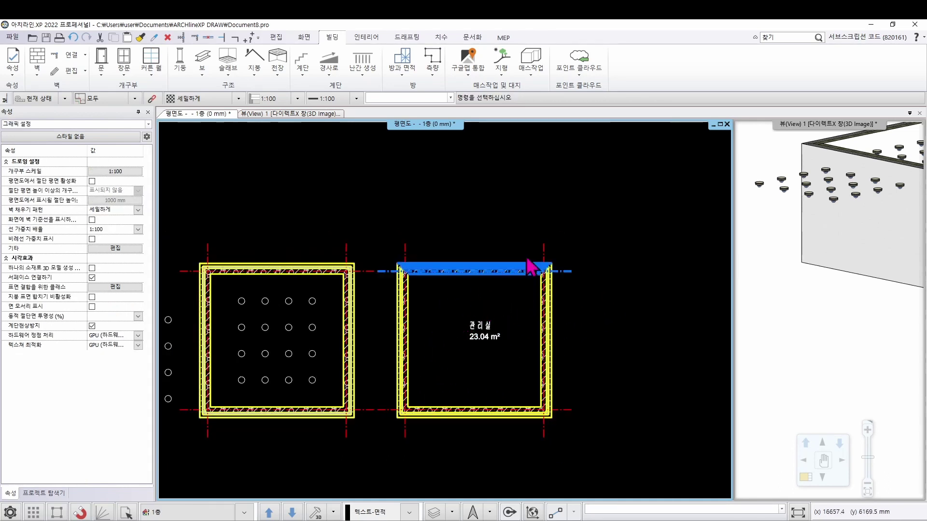
pyautogui.click(407, 38)
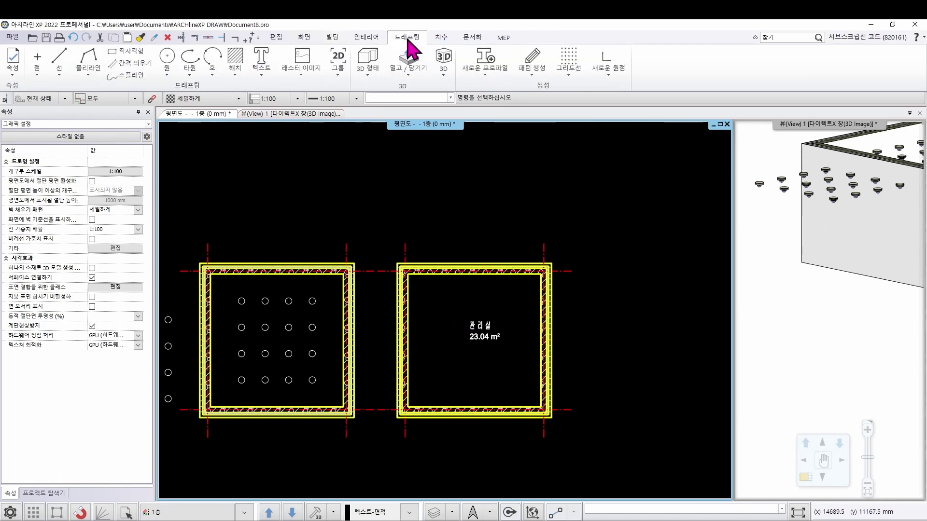
pyautogui.click(337, 78)
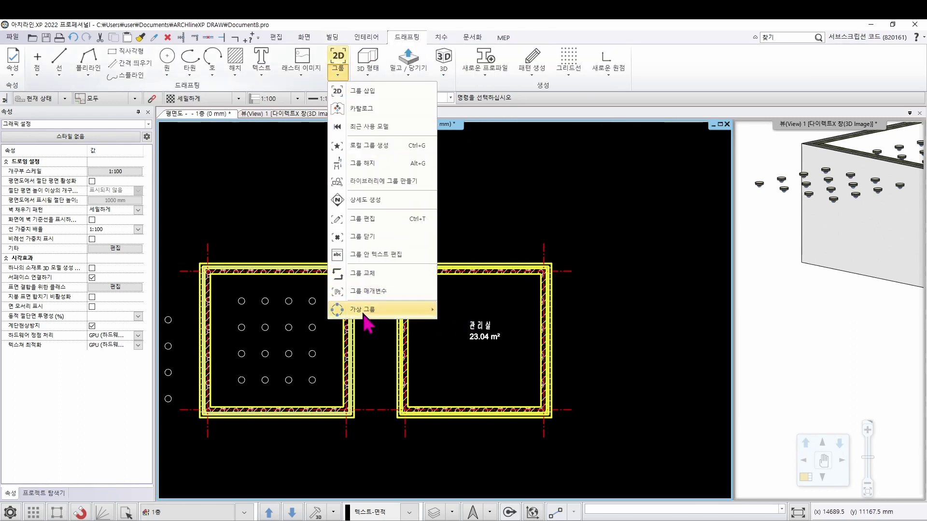
pyautogui.moveTo(357, 311)
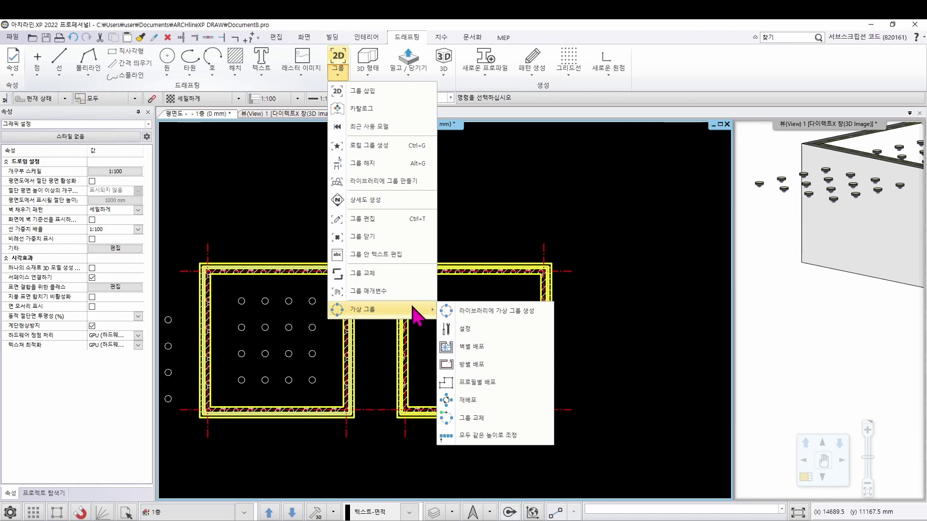
pyautogui.click(492, 366)
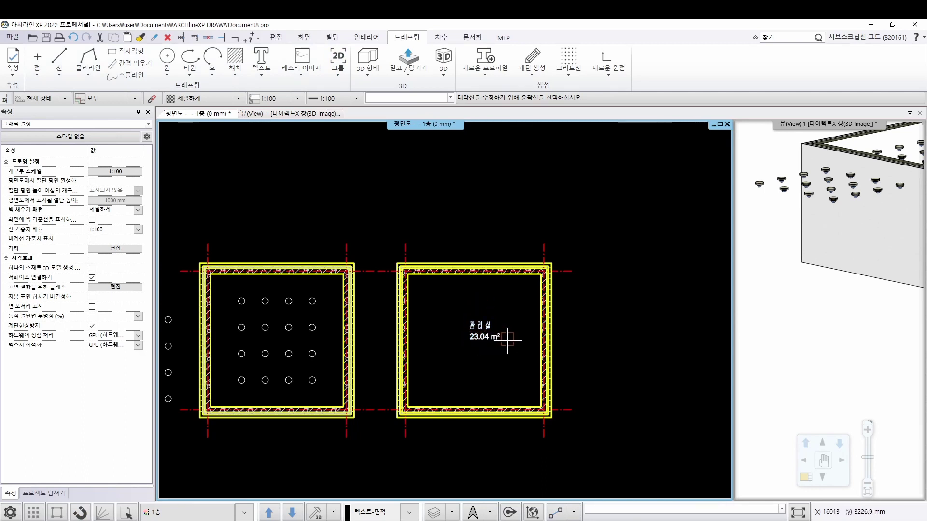
pyautogui.click(480, 334)
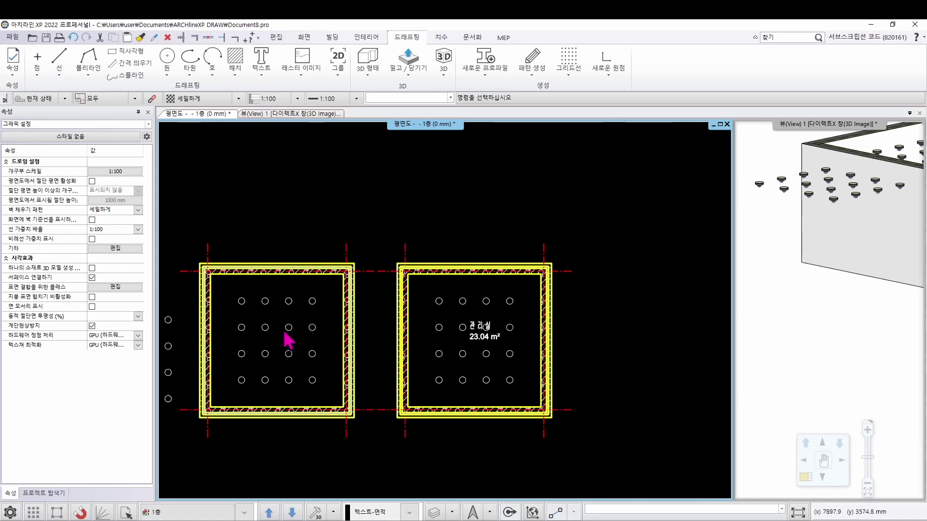
# Delete all the cctv cameras inside the left wall enclosure
pyautogui.moveTo(221, 275); pyautogui.dragTo(332, 389)
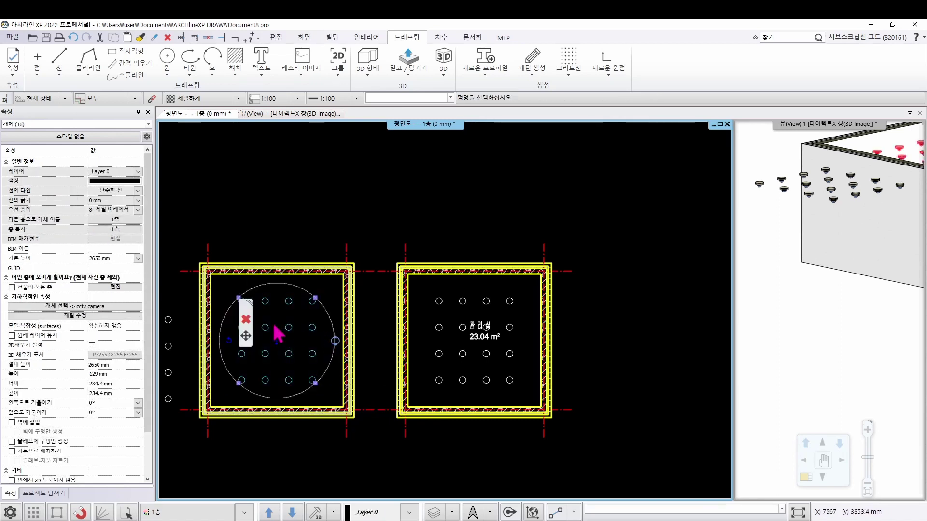
pyautogui.click(246, 321)
# Try to distribute the virtual group by room inside the emptied left enclosure, which has no room label, and cancel the command
pyautogui.click(338, 68)
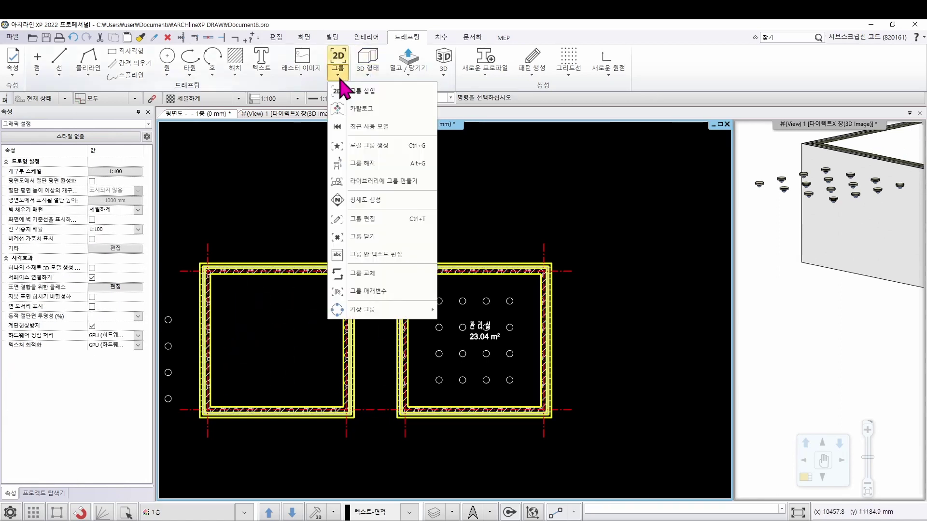
pyautogui.moveTo(385, 313)
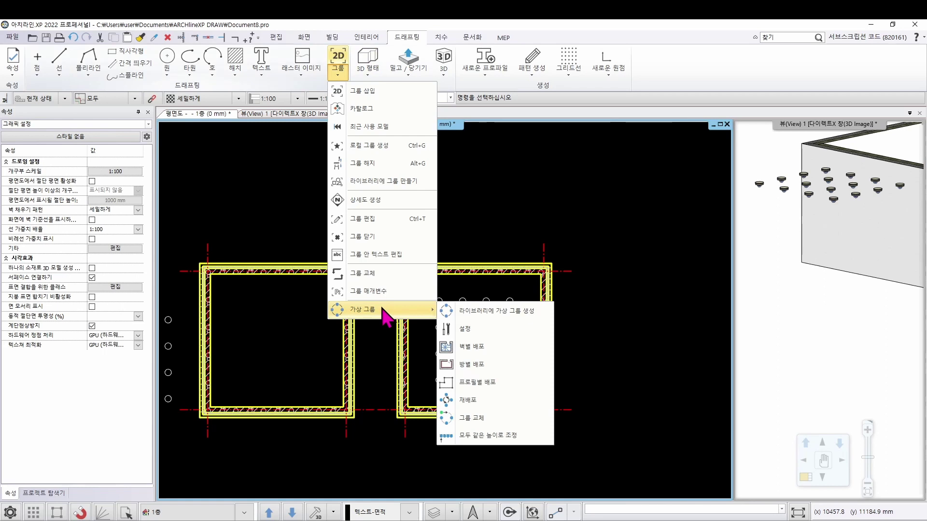
pyautogui.click(505, 365)
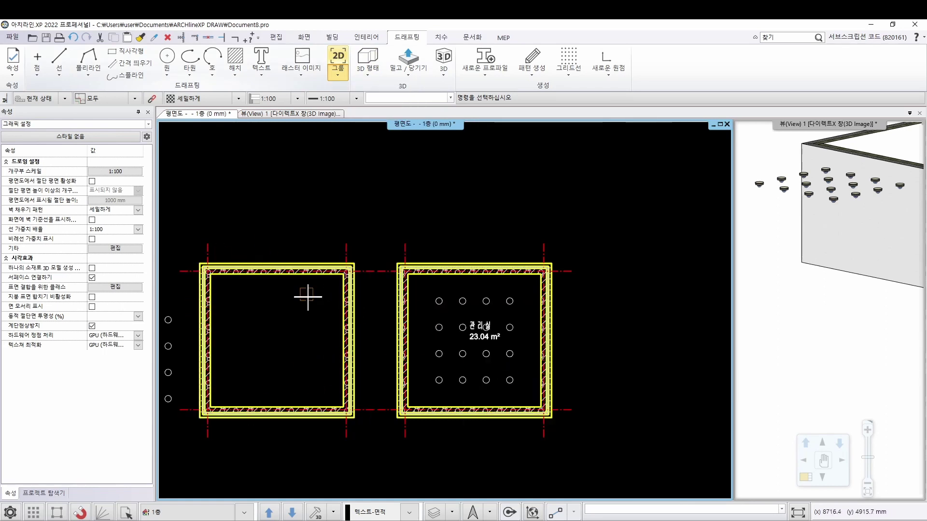
pyautogui.click(288, 320)
pyautogui.click(245, 325)
pyautogui.click(321, 367)
pyautogui.click(322, 310)
pyautogui.click(282, 295)
pyautogui.click(253, 328)
pyautogui.click(289, 359)
pyautogui.click(303, 370)
pyautogui.click(332, 341)
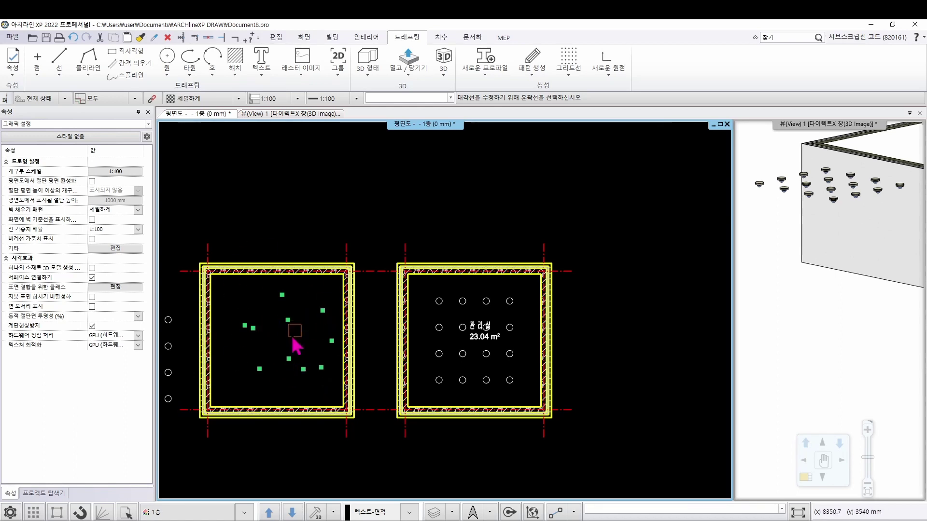
pyautogui.press('Escape')
# Review the virtual group distribution settings for the placed element, its spacing and reference point, and accept them as they are
pyautogui.click(337, 70)
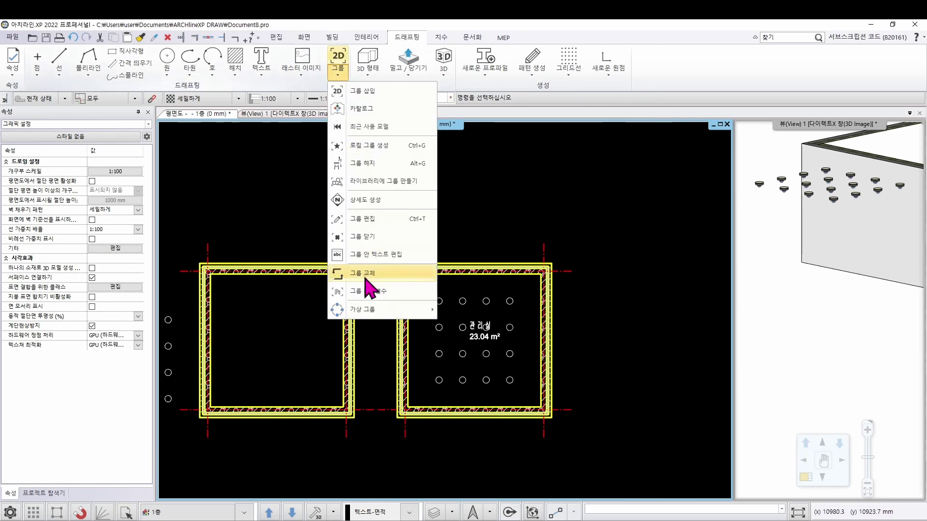
pyautogui.moveTo(401, 310)
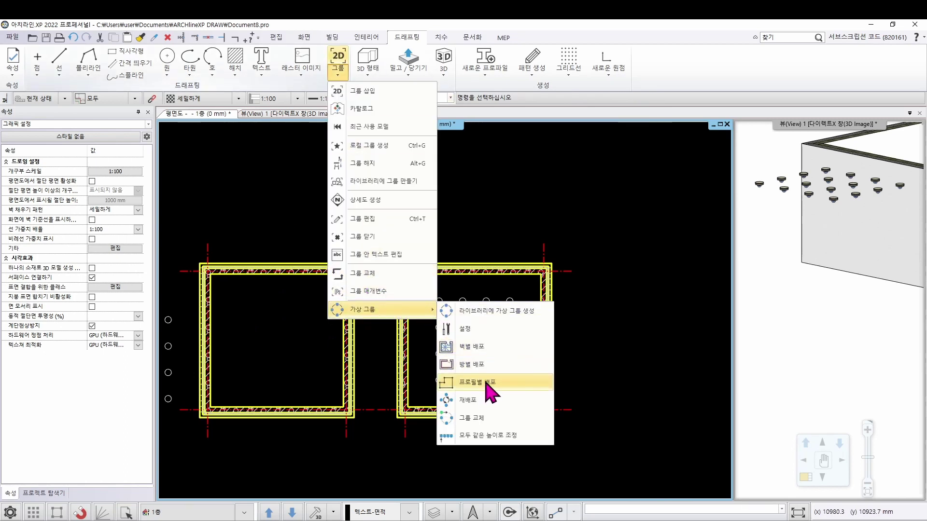
pyautogui.click(486, 333)
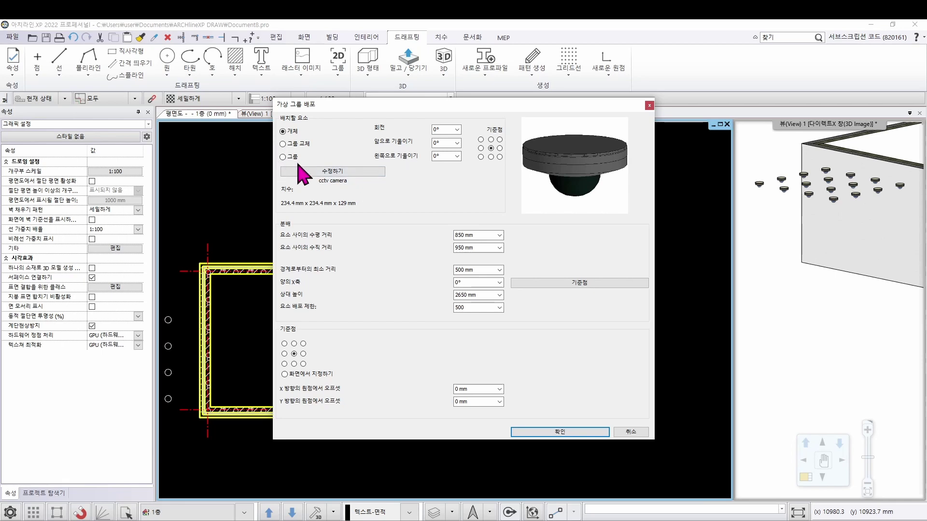
pyautogui.click(607, 431)
# Delete the cctv cameras together with the room label inside the right wall enclosure
pyautogui.scroll(2, 466, 325)
pyautogui.moveTo(397, 253); pyautogui.dragTo(551, 425)
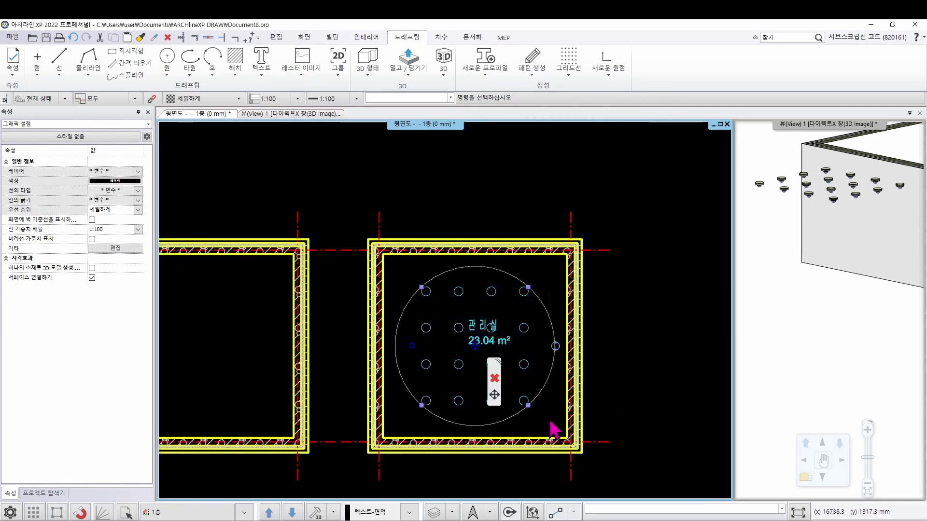
pyautogui.click(493, 378)
pyautogui.scroll(-2, 410, 314)
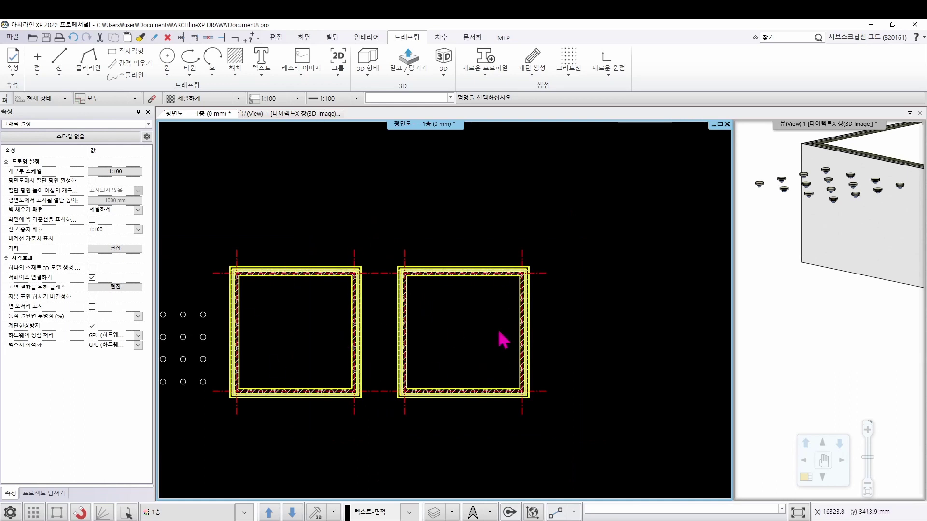
# In the virtual group settings, switch the placed element to a 2D group and keep the 싱글 서클_A symbol after browsing the symbol library
pyautogui.rightClick(468, 175)
pyautogui.scroll(2, 367, 232)
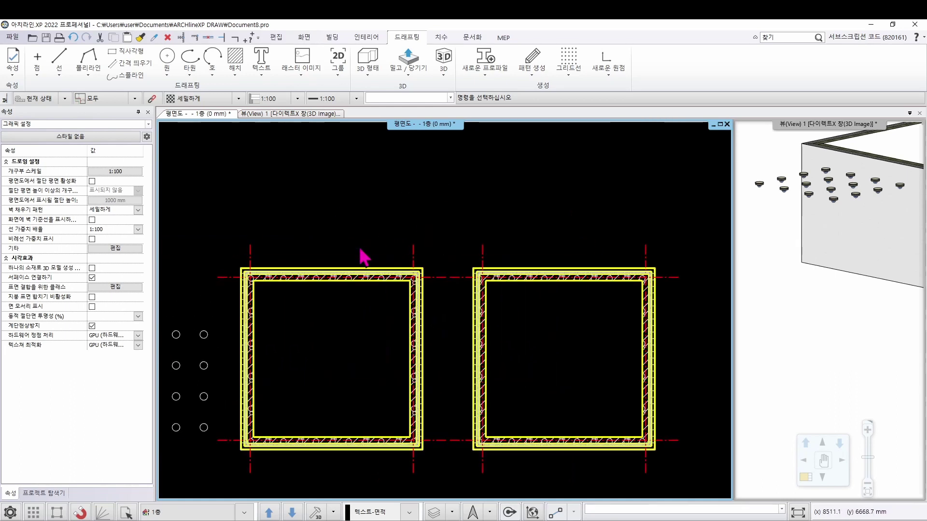
pyautogui.click(342, 76)
pyautogui.moveTo(384, 316)
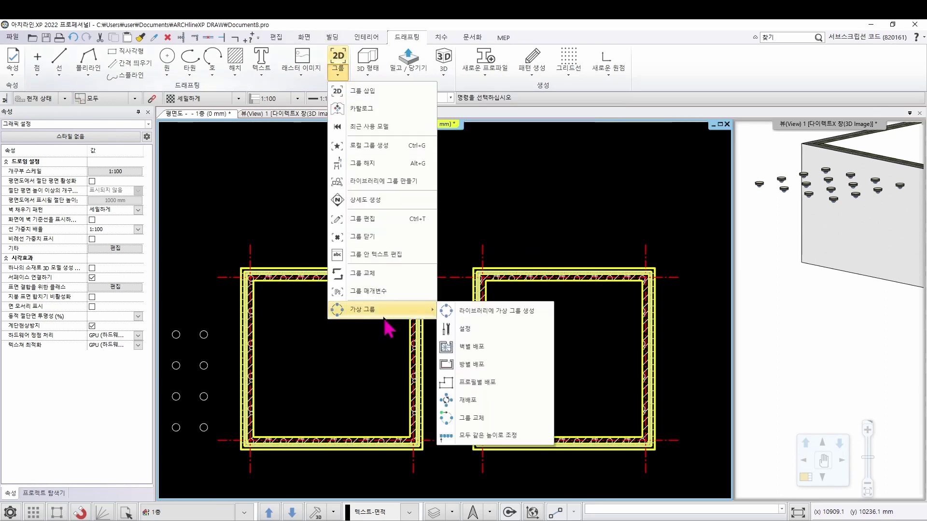
pyautogui.click(484, 331)
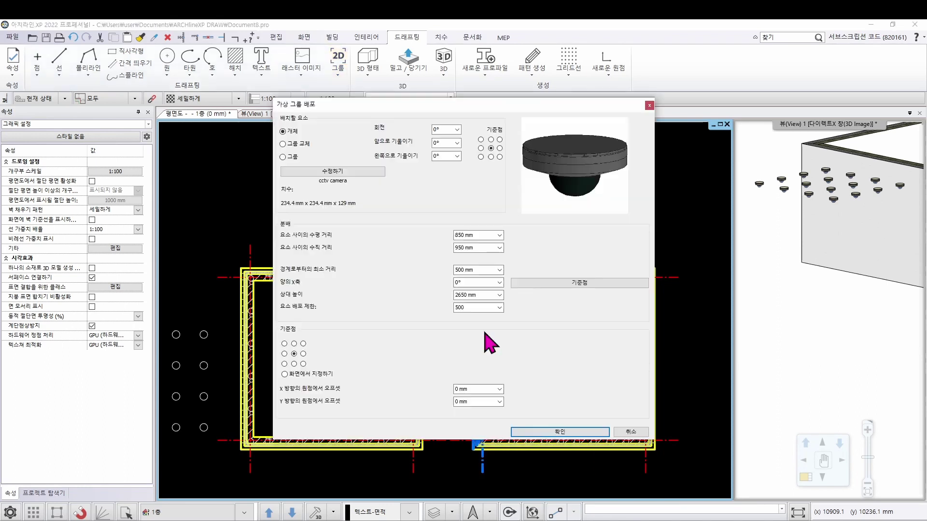
pyautogui.click(292, 157)
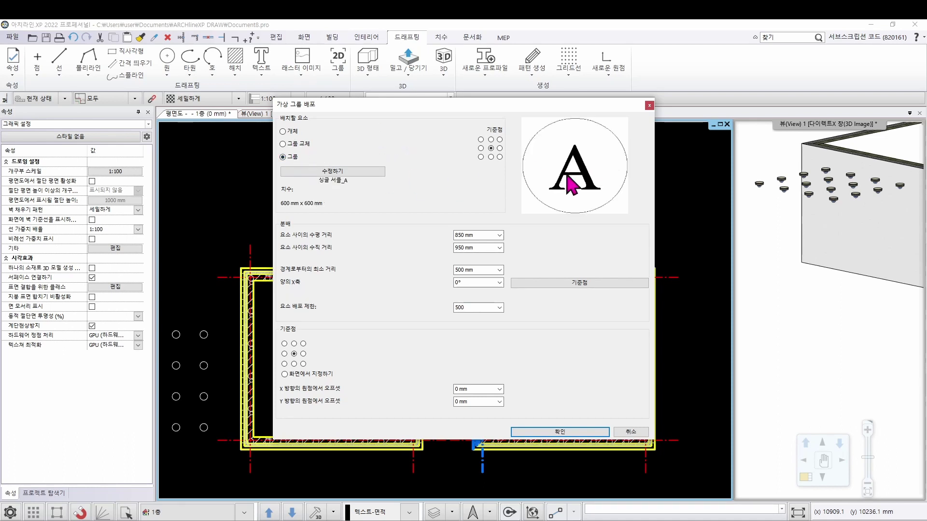
pyautogui.click(334, 172)
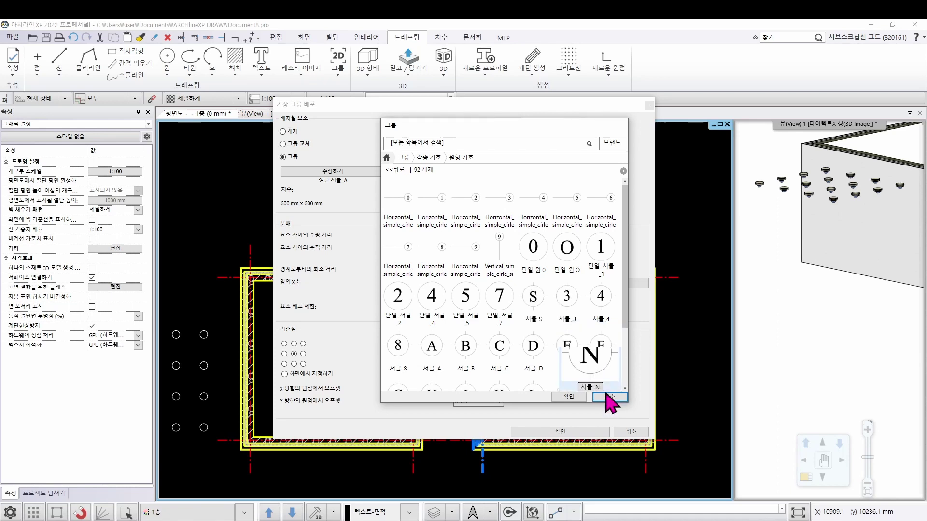
pyautogui.click(608, 396)
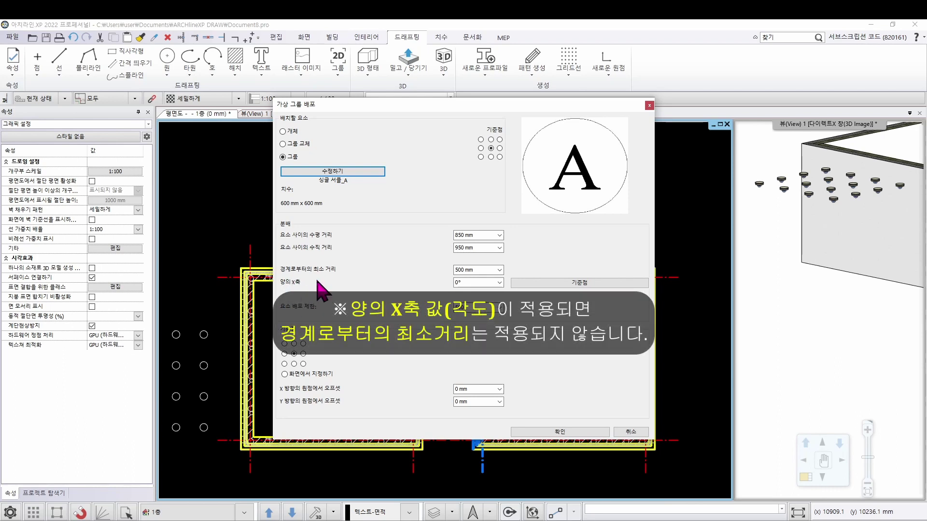
# Set the positive X-axis angle of the distribution to 45° and accept the virtual group settings
pyautogui.click(480, 283)
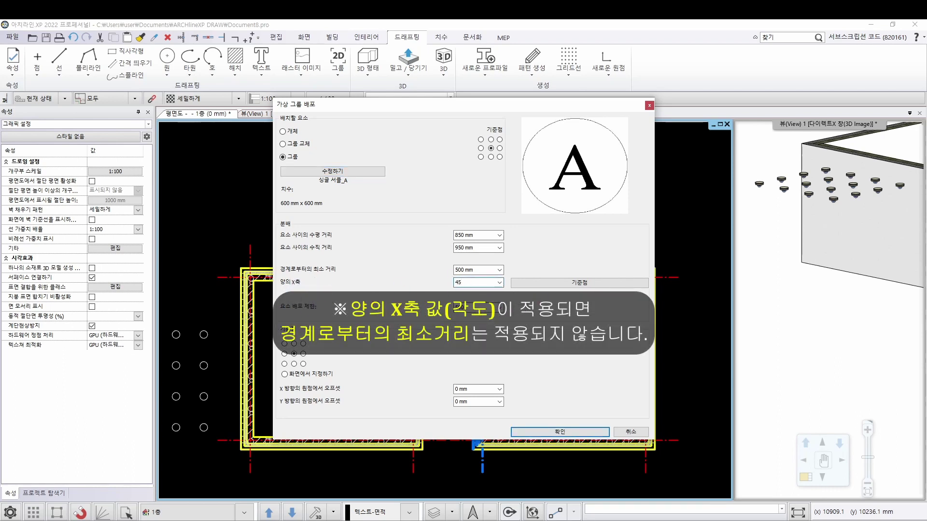
pyautogui.click(464, 307)
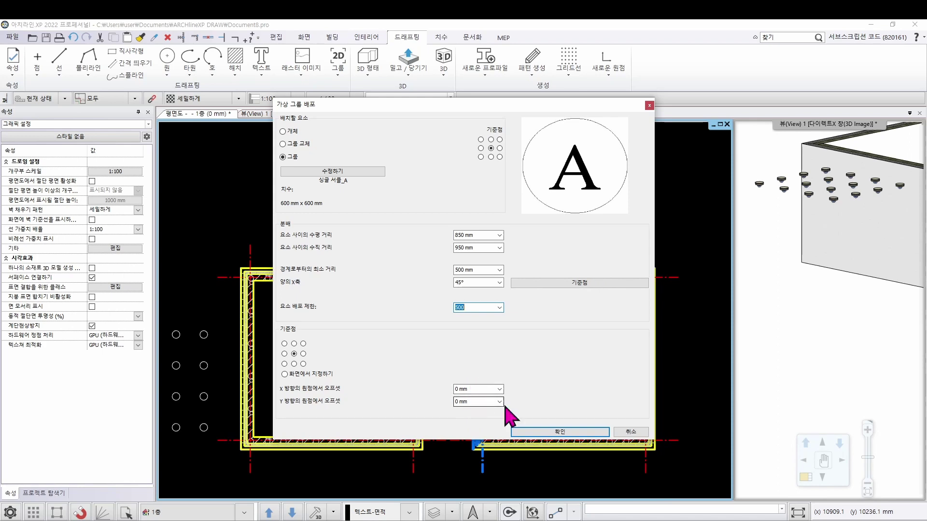
pyautogui.click(560, 432)
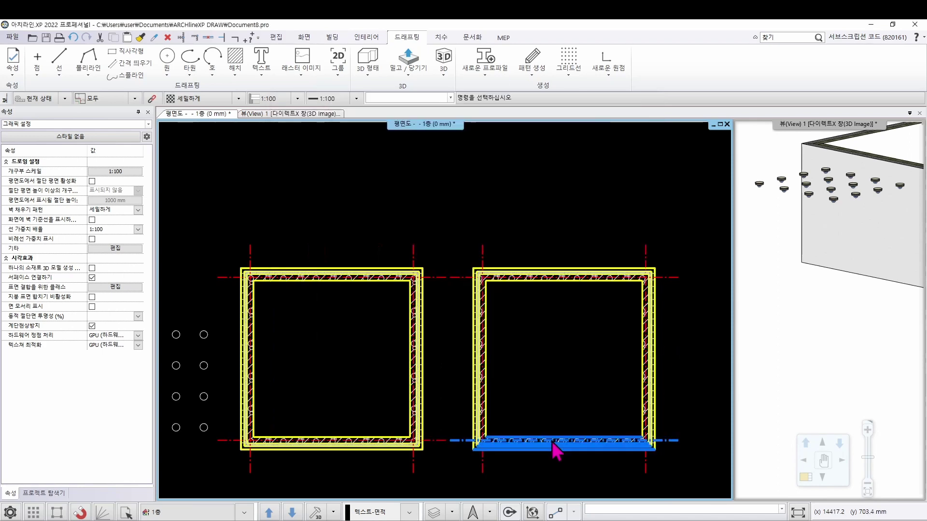
# Distribute the circled A symbols by walls inside the left wall enclosure
pyautogui.click(337, 74)
pyautogui.moveTo(389, 325)
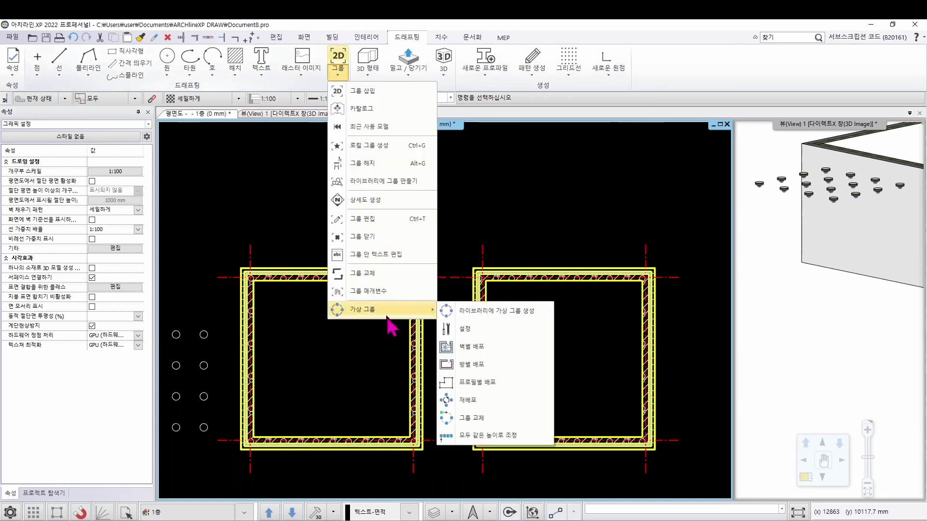
pyautogui.click(485, 347)
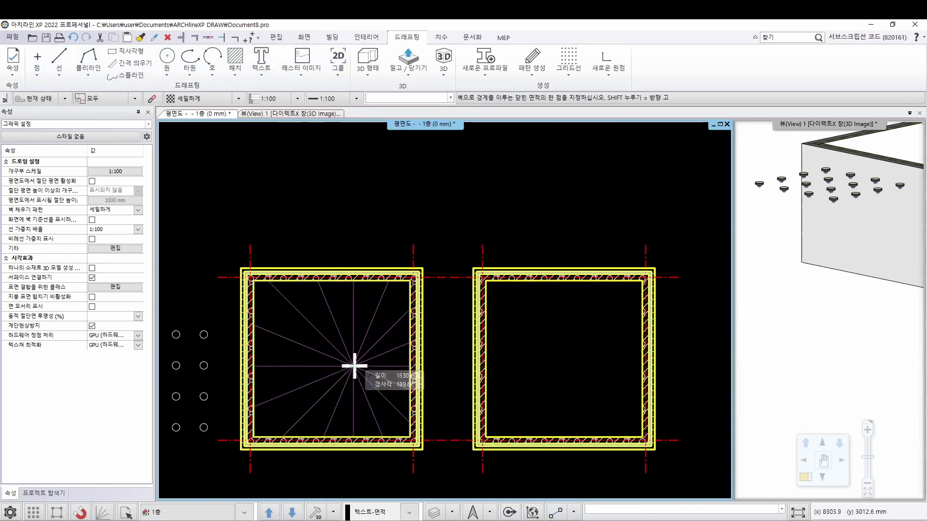
pyautogui.click(325, 358)
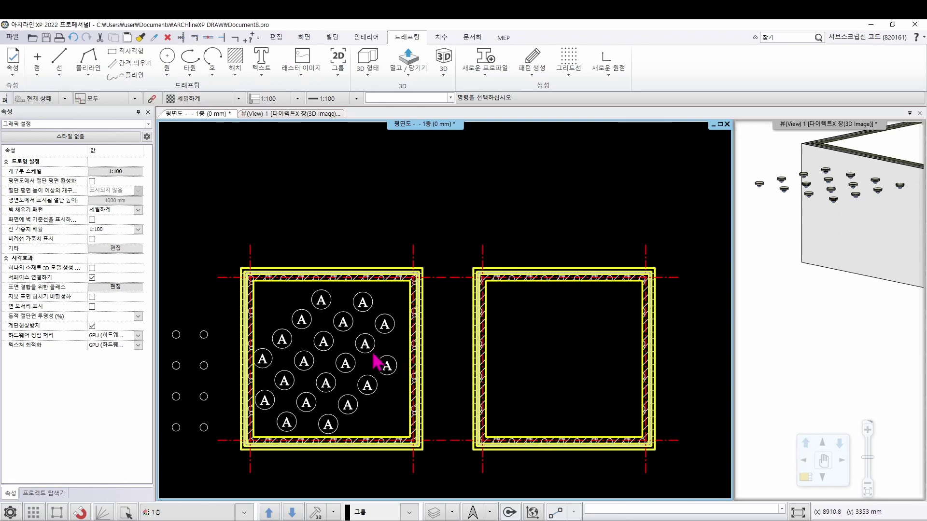
# In the virtual group settings, switch the placed element to group replacement with the Ceiling_lamp_virtual_group symbol
pyautogui.click(304, 369)
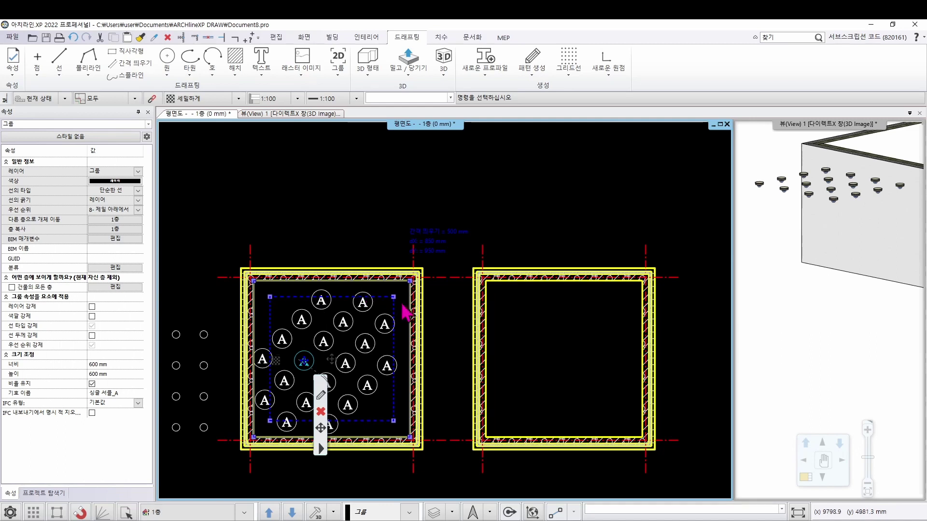
pyautogui.click(339, 71)
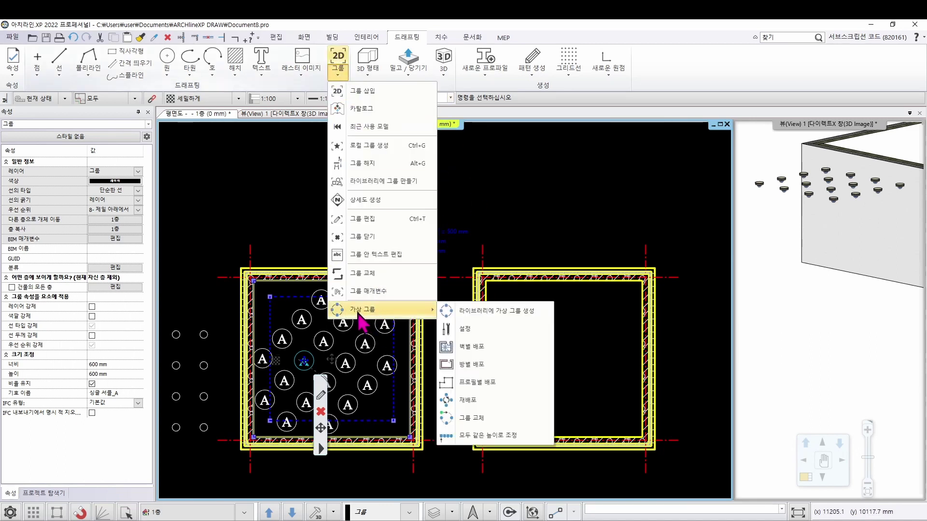
pyautogui.click(472, 329)
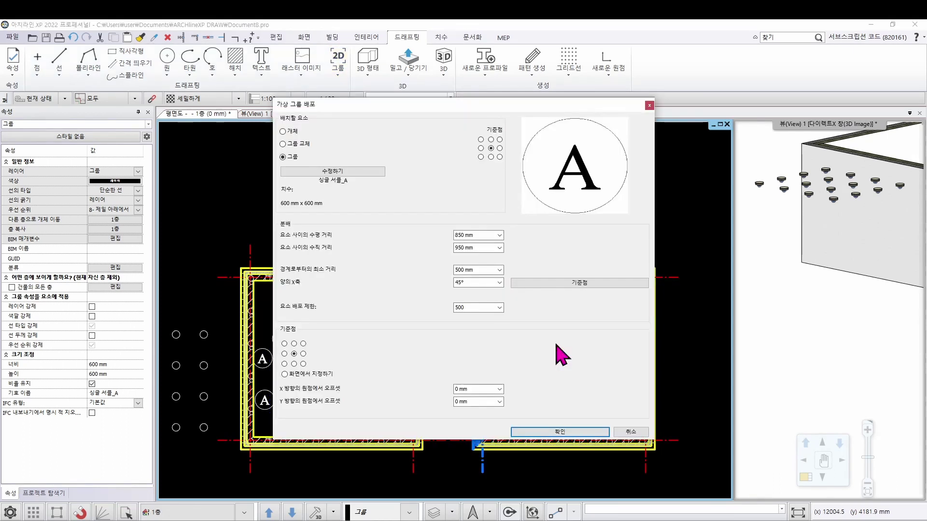
pyautogui.click(300, 145)
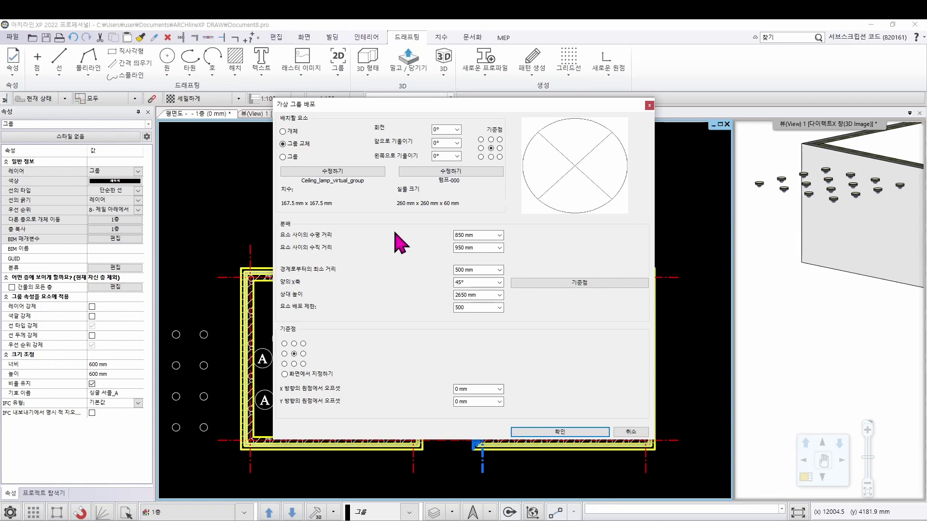
pyautogui.click(343, 173)
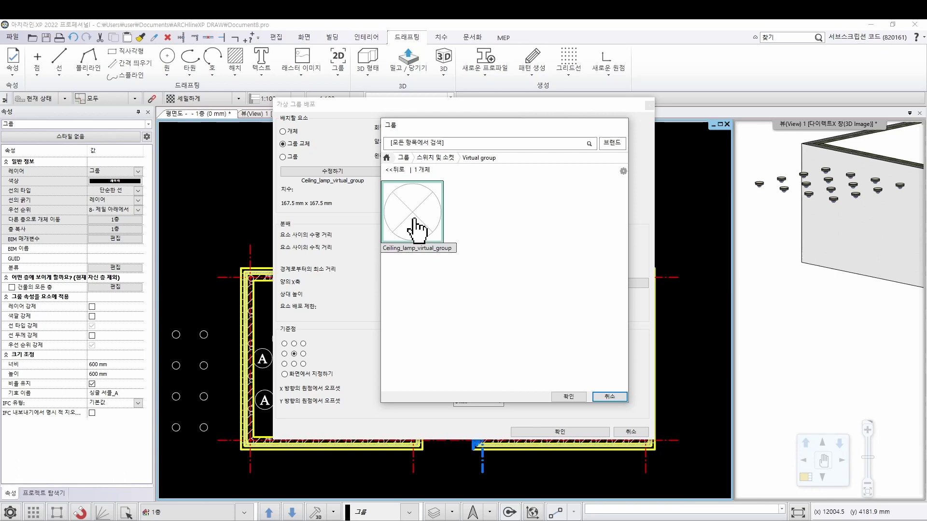
pyautogui.moveTo(413, 215)
pyautogui.click(571, 397)
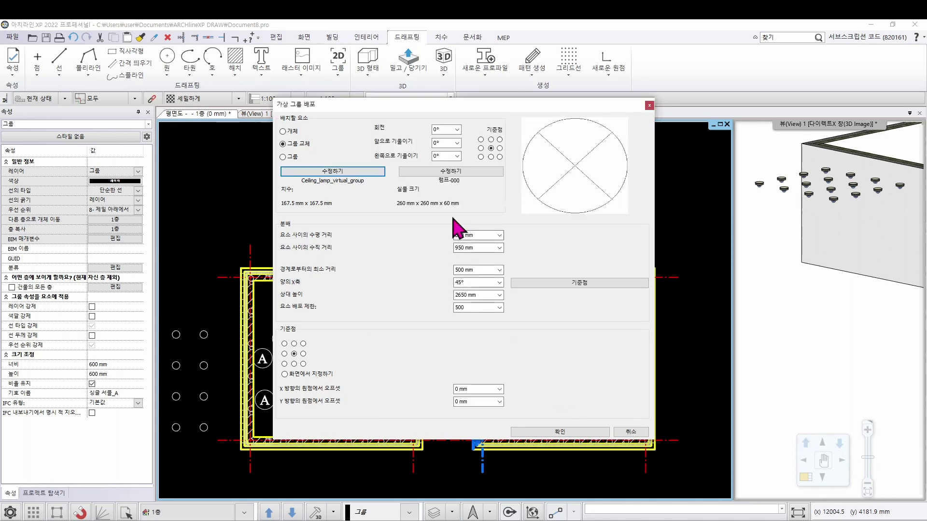
# Assign the 천장 전등 2 lamp as the replacement 3D object, set the positive X-axis angle to 0, and accept the settings
pyautogui.click(463, 173)
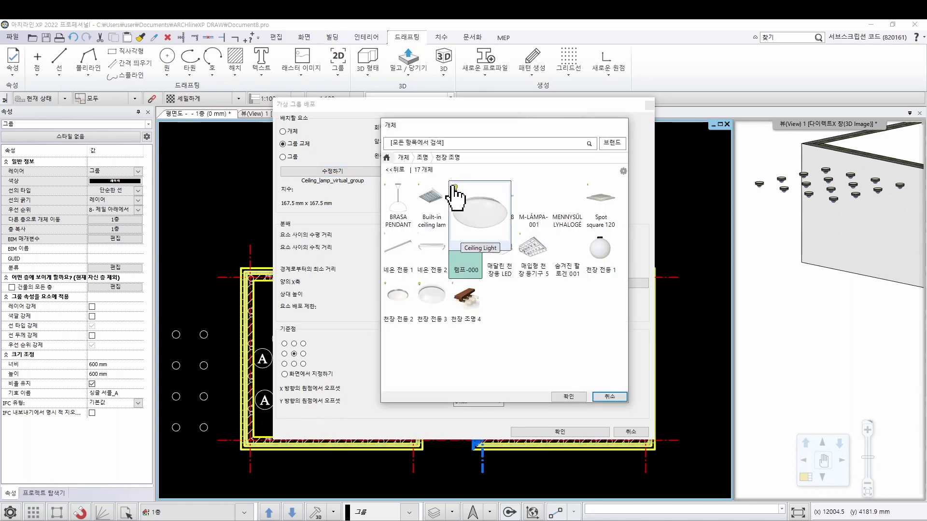
pyautogui.click(405, 304)
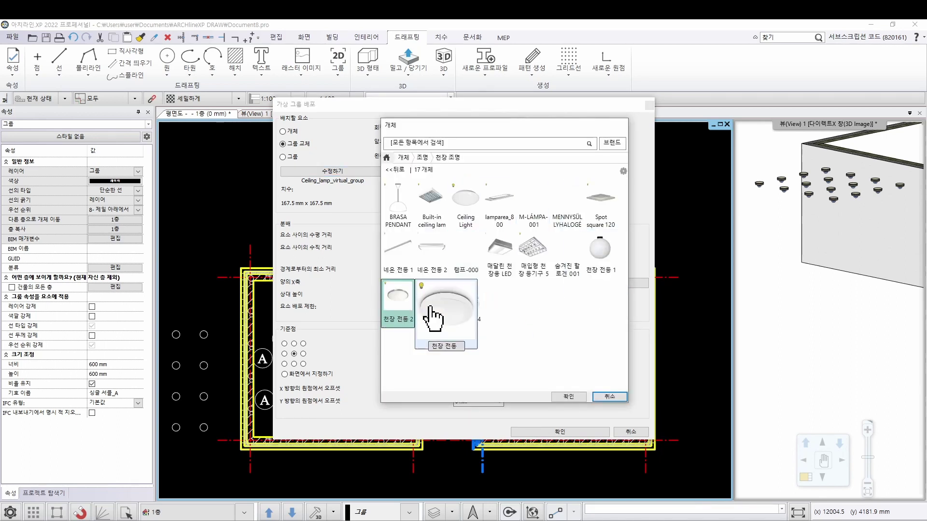
pyautogui.moveTo(421, 328)
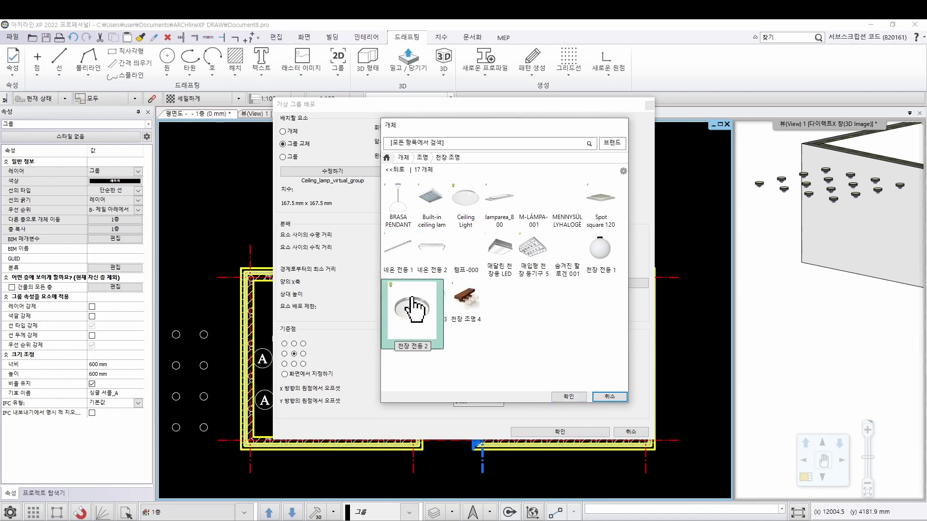
pyautogui.click(569, 397)
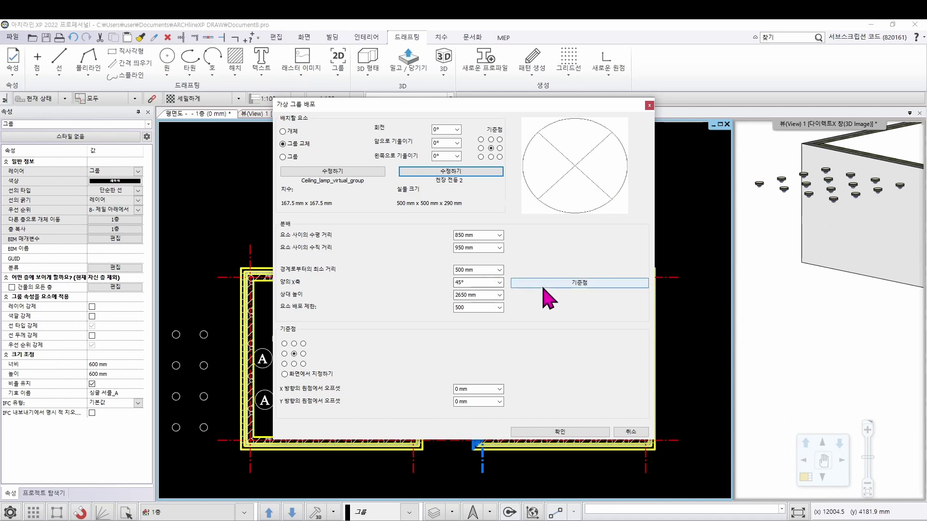
pyautogui.doubleClick(481, 282)
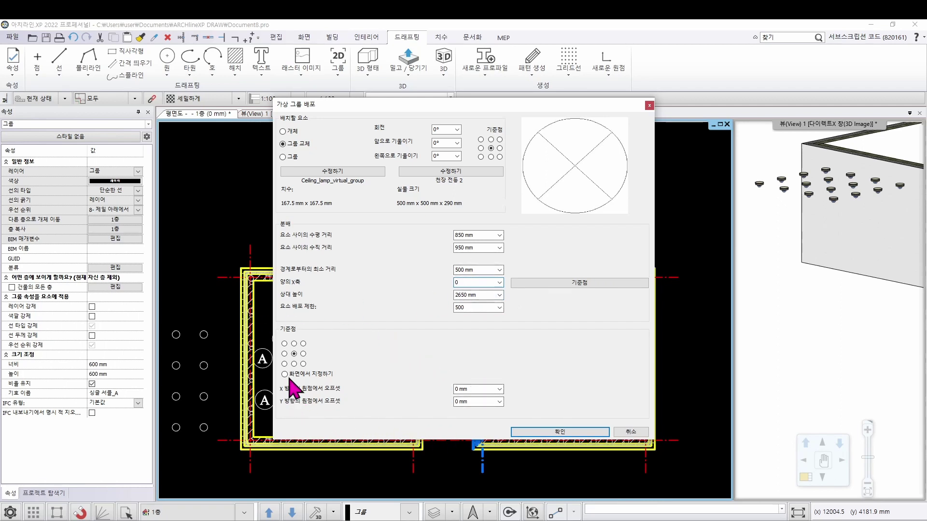
pyautogui.click(552, 433)
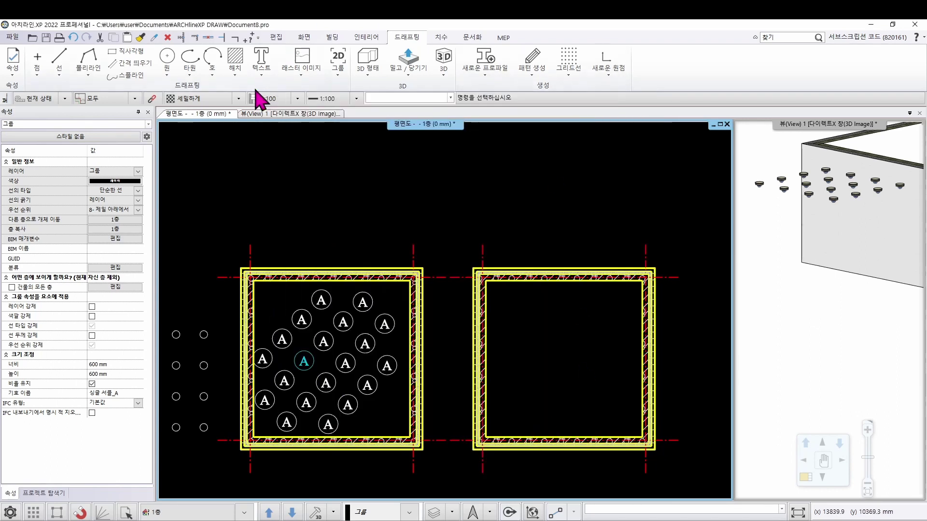
# Distribute the ceiling lamp virtual group by walls inside the right wall enclosure and end the command
pyautogui.click(339, 72)
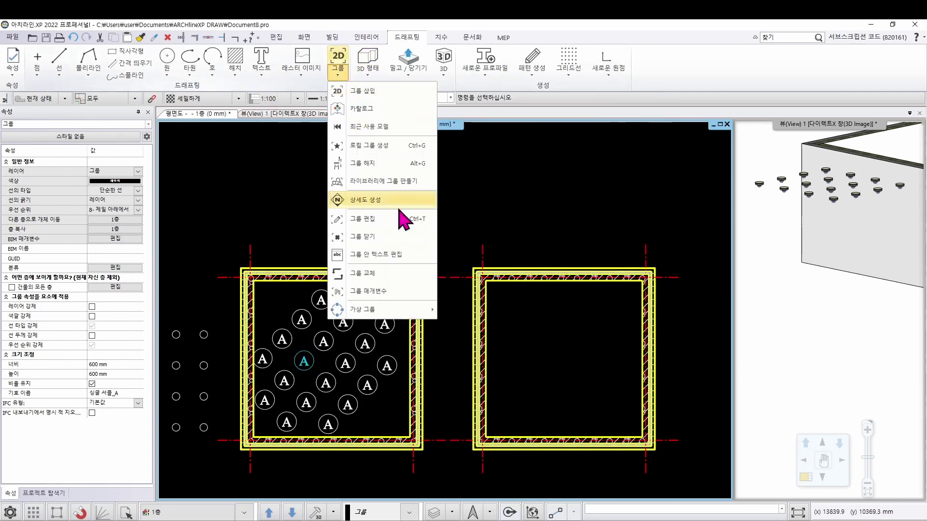
pyautogui.moveTo(387, 309)
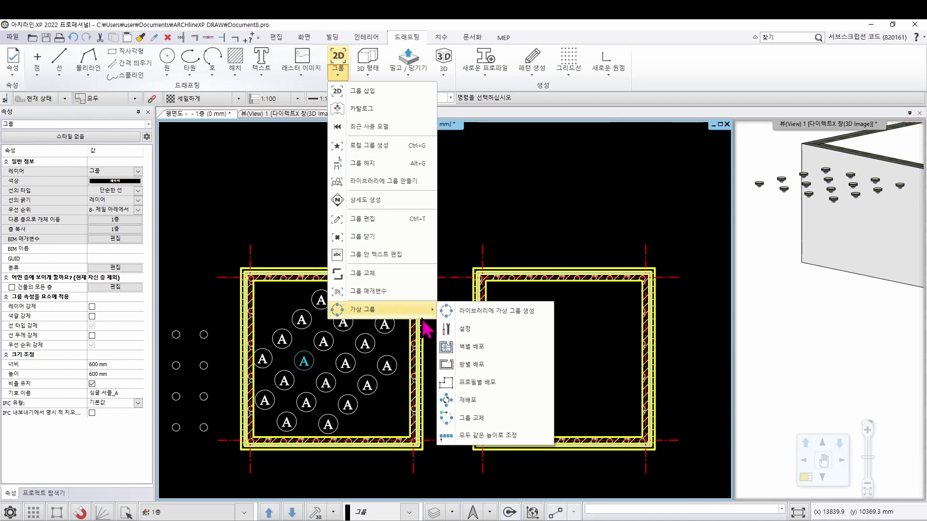
pyautogui.click(483, 346)
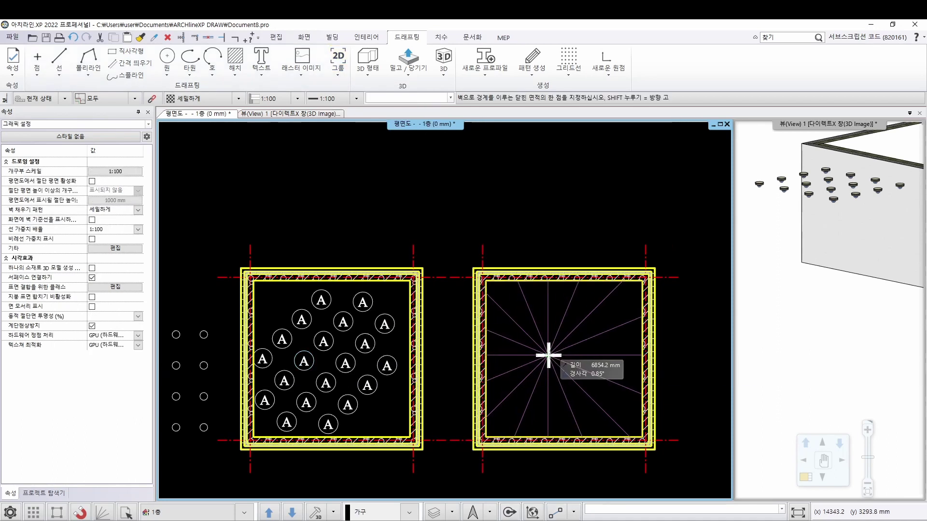
pyautogui.click(555, 350)
pyautogui.press('Escape')
# Examine the distributed ceiling lamps up close in the floor plan and the 3D view, selecting one lamp in 3D
pyautogui.scroll(6, 596, 320)
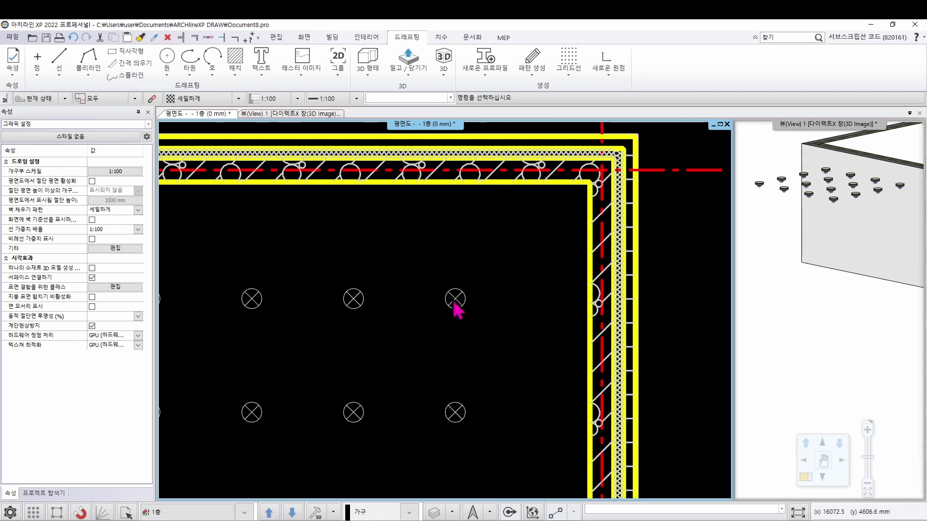
pyautogui.click(833, 296)
pyautogui.scroll(-5, 821, 314)
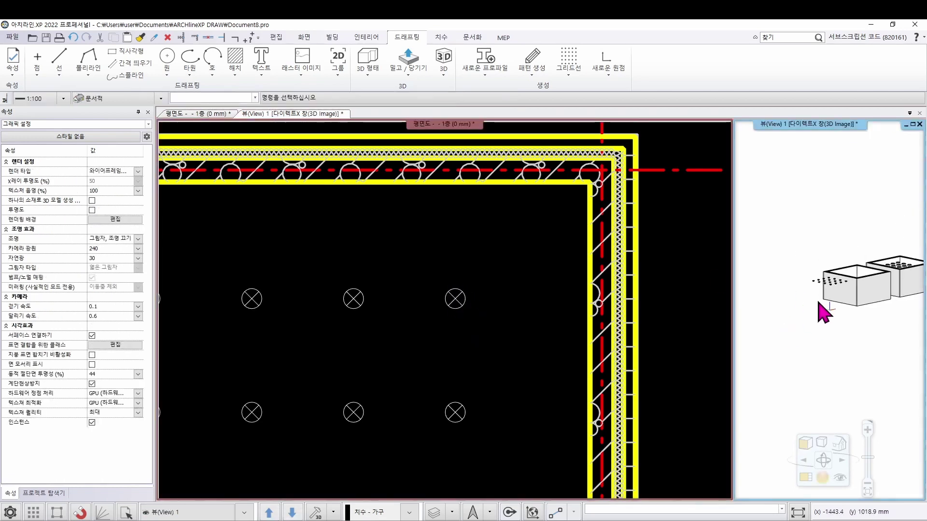
pyautogui.scroll(8, 853, 275)
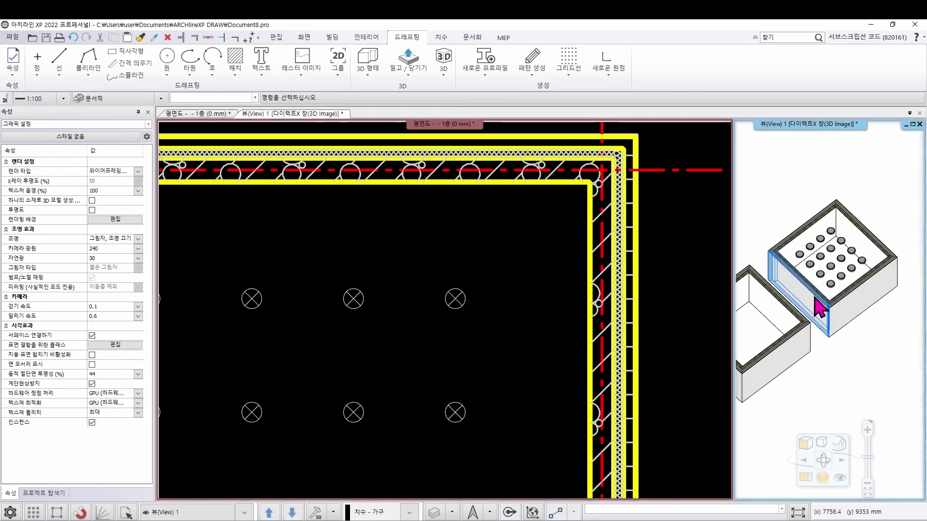
pyautogui.scroll(6, 841, 285)
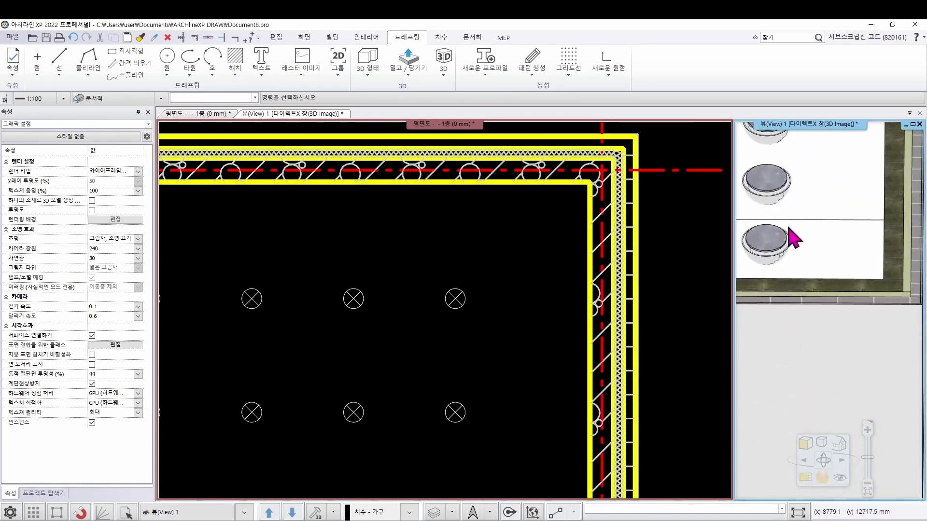
pyautogui.click(774, 193)
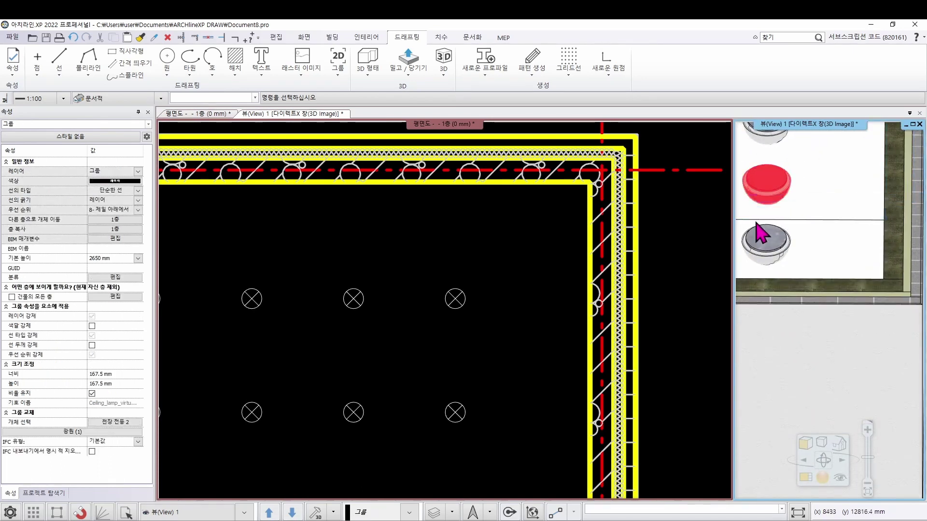
pyautogui.scroll(-5, 429, 319)
# Open the group replacement settings for the ceiling lamp in the second row, second column of the right enclosure
pyautogui.click(567, 386)
pyautogui.scroll(4, 463, 375)
pyautogui.click(421, 318)
pyautogui.click(614, 263)
pyautogui.scroll(-3, 614, 279)
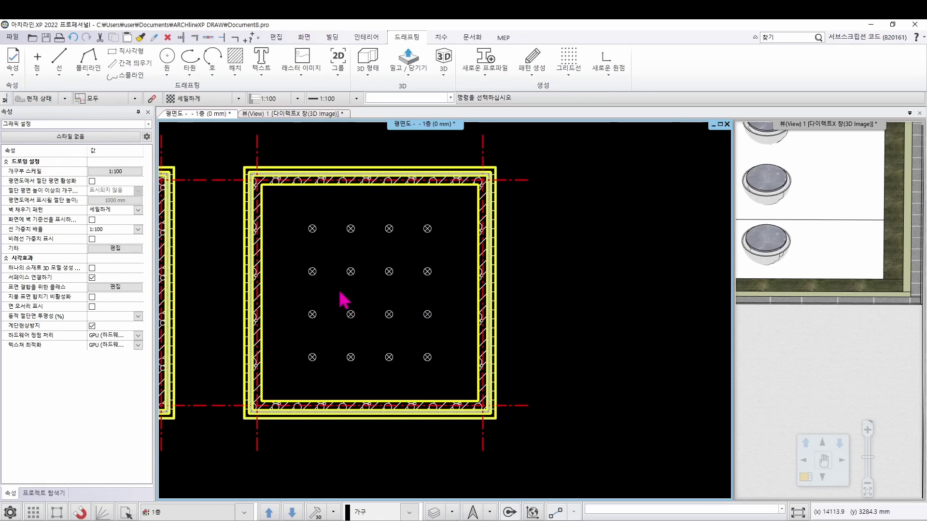
pyautogui.scroll(1, 343, 301)
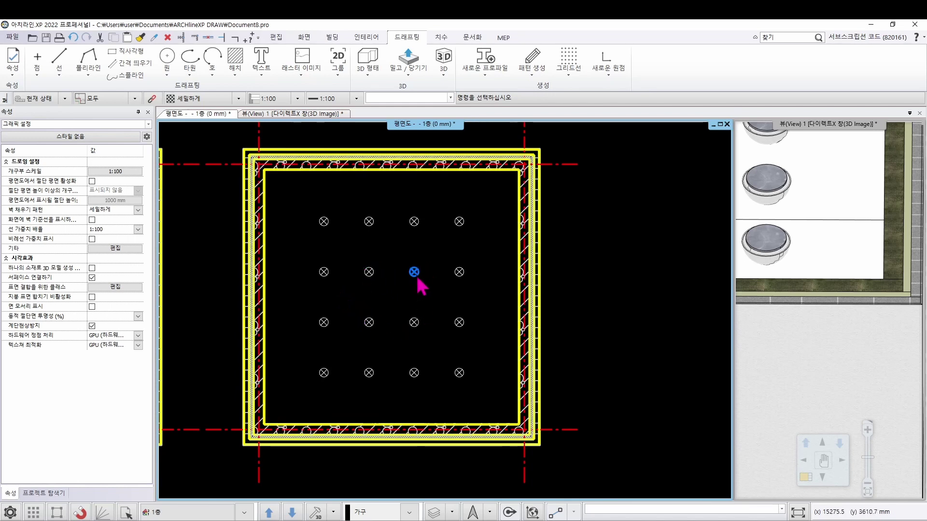
pyautogui.click(369, 272)
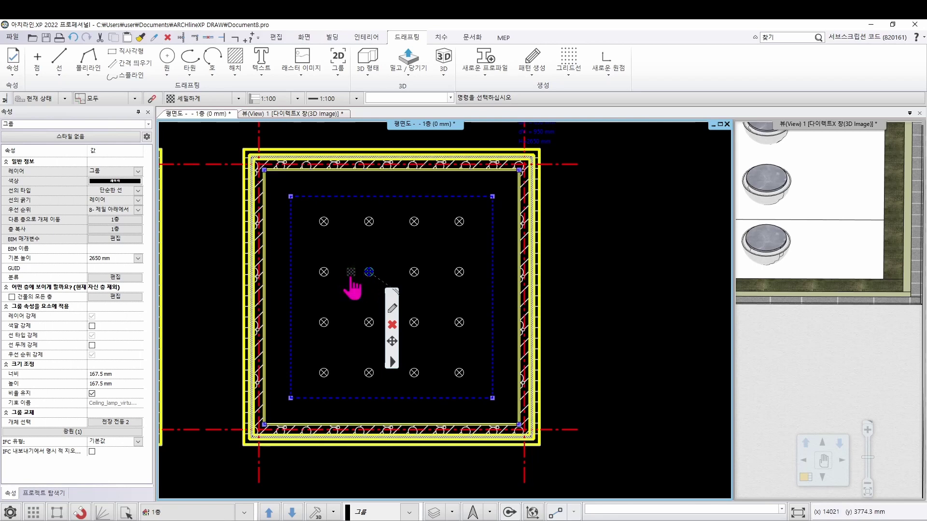
pyautogui.moveTo(352, 277)
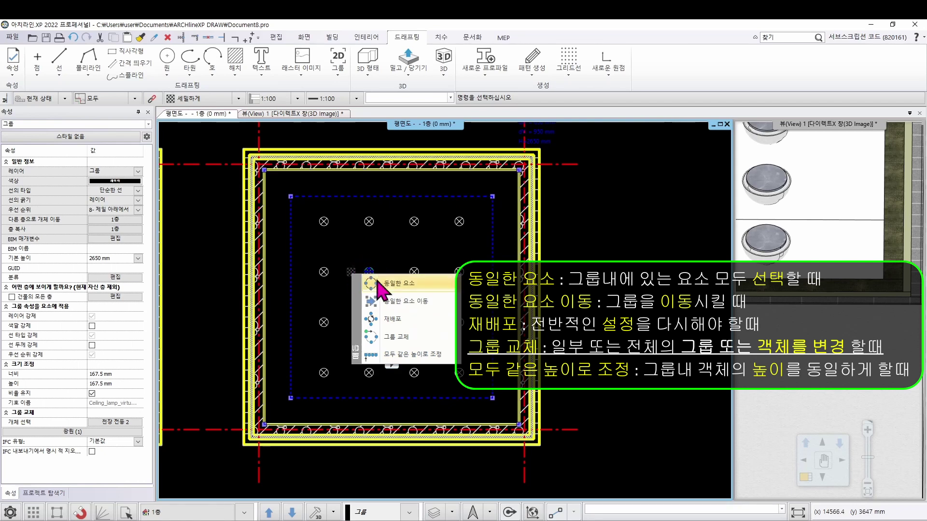
pyautogui.click(415, 338)
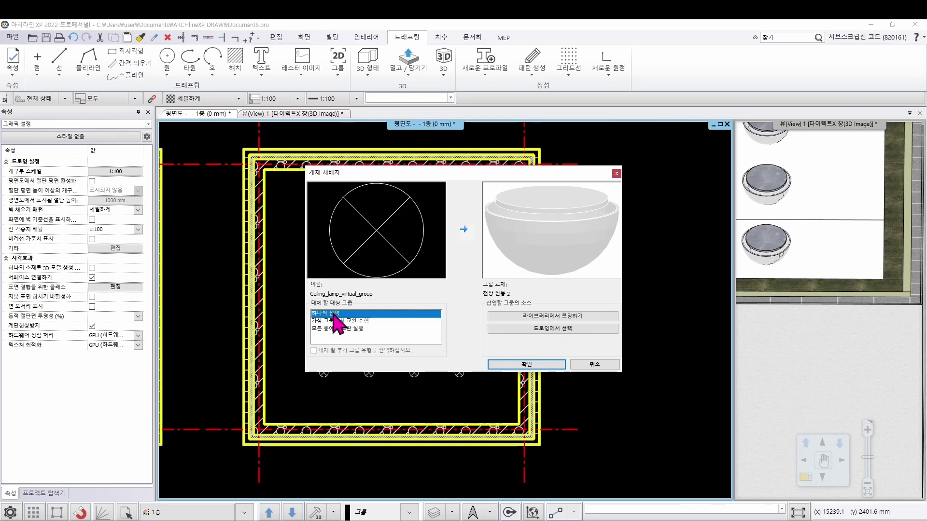
# Replace only this lamp with the 천장 전등 1 library object, using the 하나씩 선택 scope, and end the command
pyautogui.moveTo(372, 176); pyautogui.dragTo(579, 191)
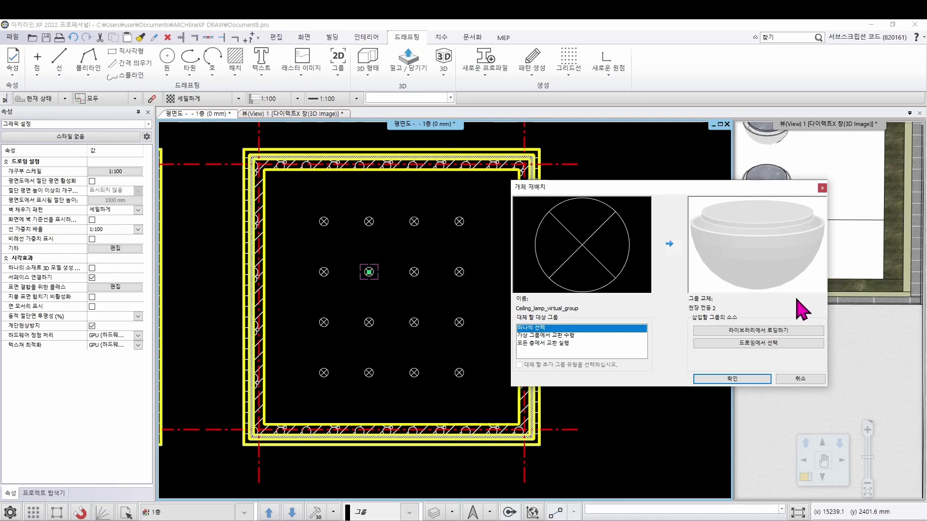
pyautogui.click(572, 335)
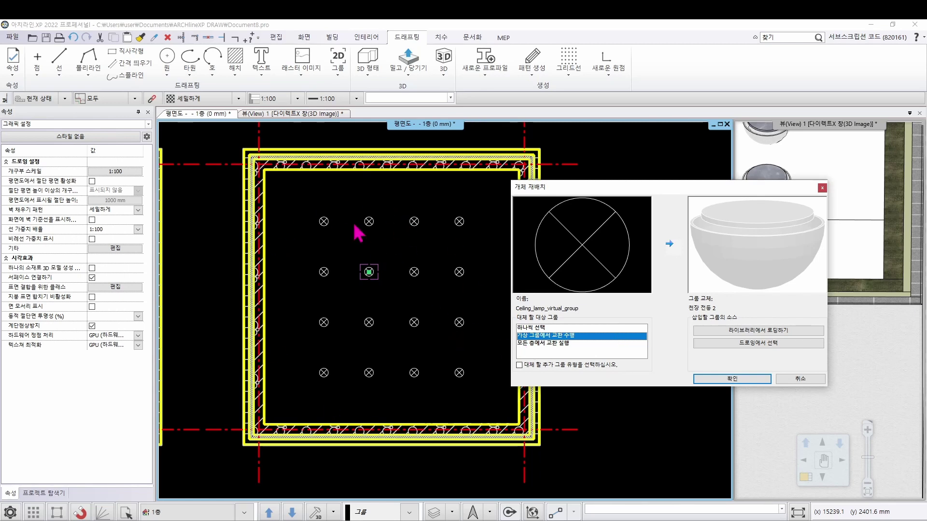
pyautogui.click(622, 343)
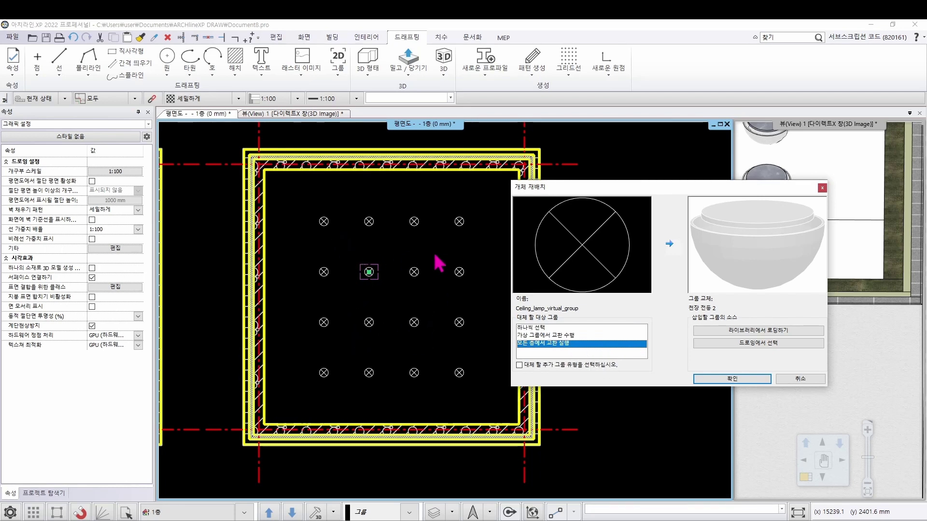
pyautogui.click(535, 328)
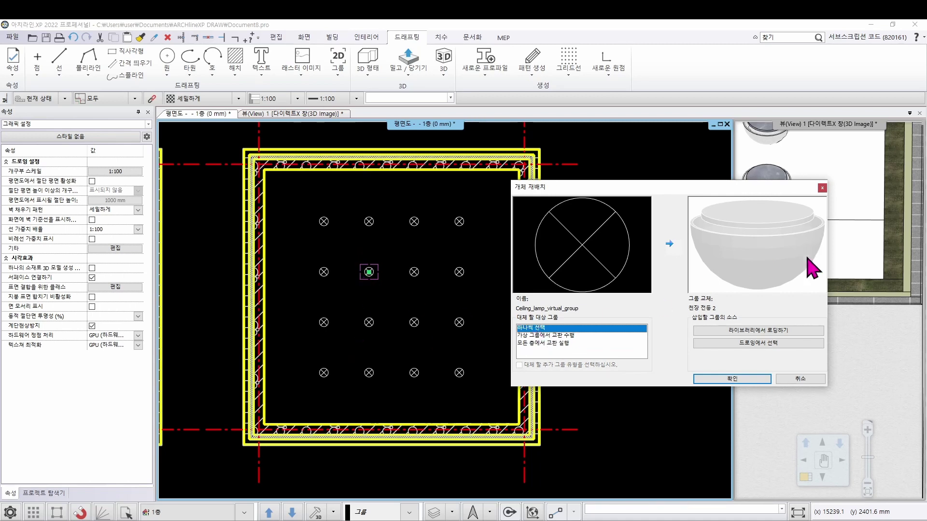
pyautogui.click(757, 332)
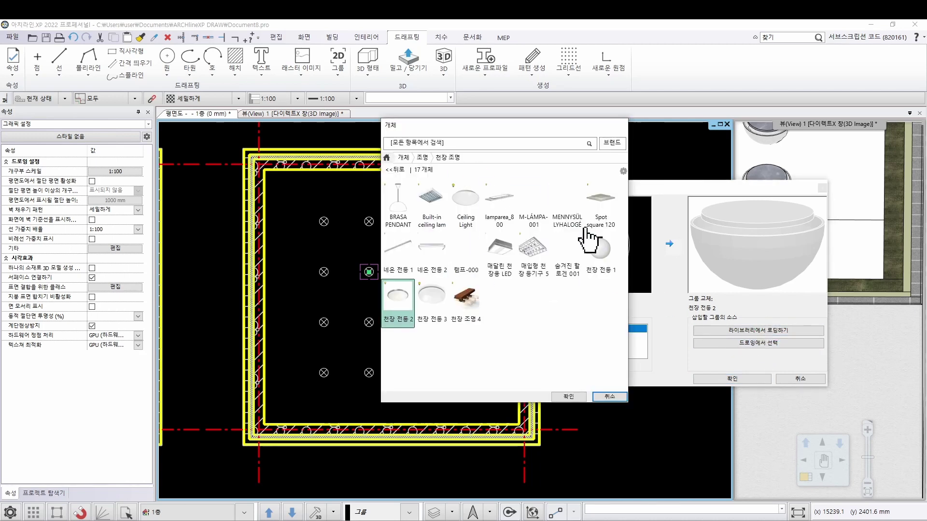
pyautogui.click(597, 264)
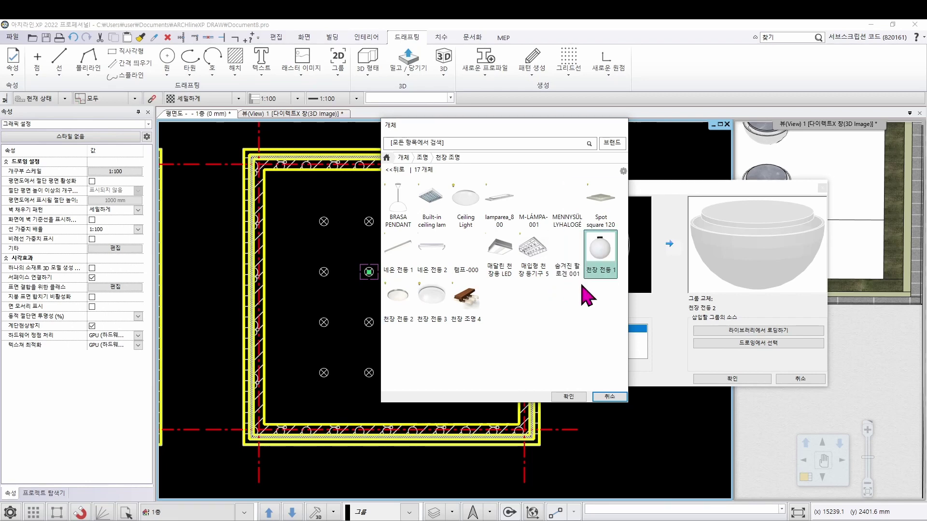
pyautogui.click(569, 397)
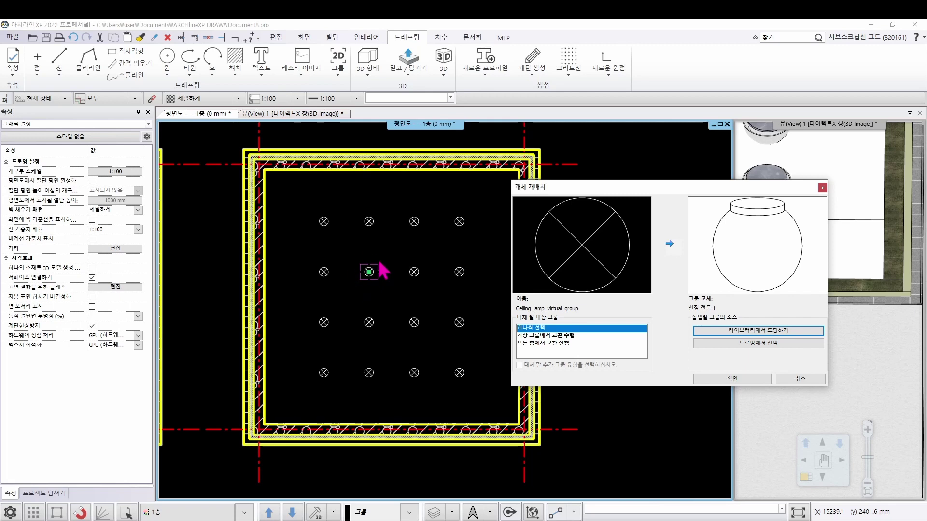
pyautogui.click(715, 380)
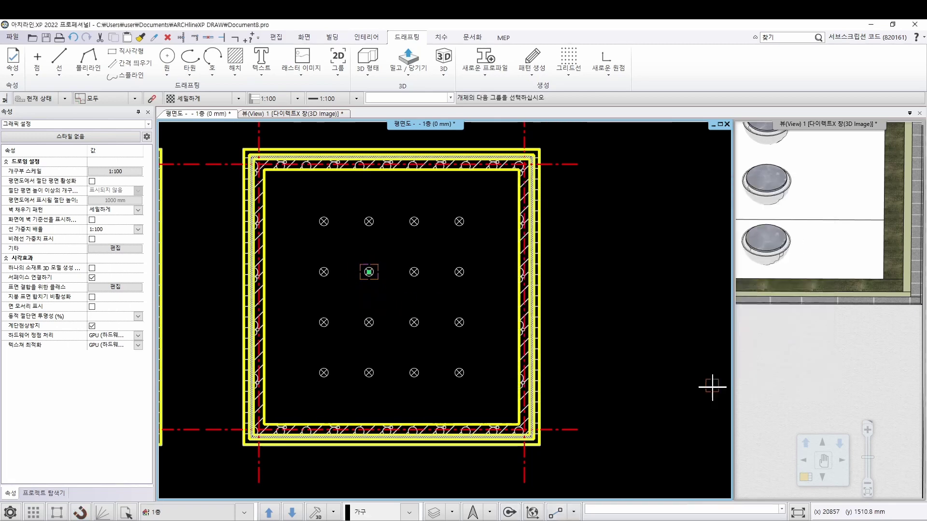
pyautogui.press('Escape')
# Inspect the replaced second-row, second-column lamp up close in the 3D view and select it
pyautogui.click(829, 229)
pyautogui.scroll(-5, 831, 232)
pyautogui.moveTo(768, 244); pyautogui.dragTo(788, 263, button='middle')
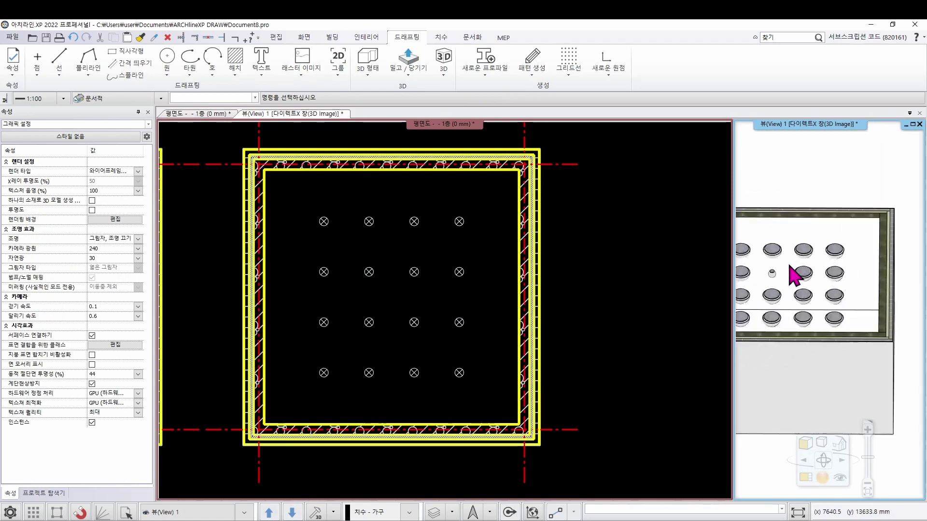
pyautogui.scroll(3, 789, 285)
pyautogui.scroll(2, 792, 295)
pyautogui.click(801, 295)
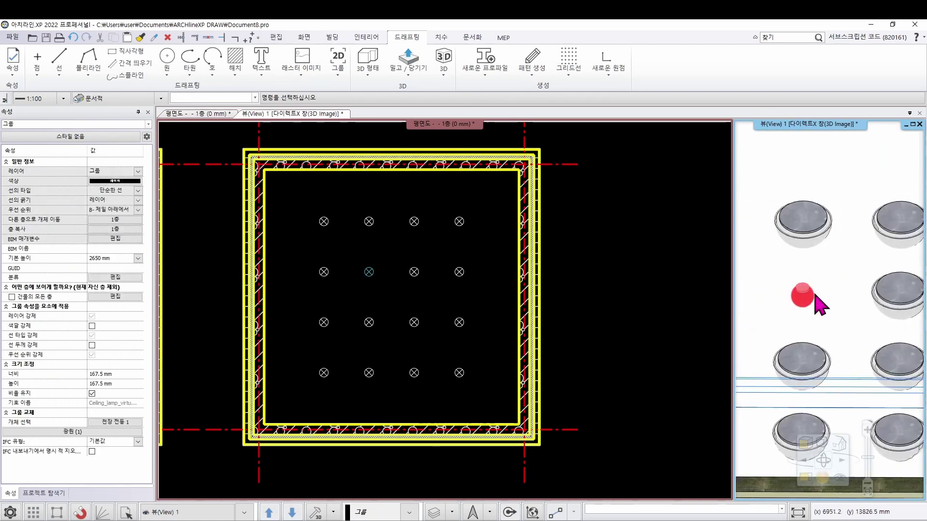
# Replace the lamp in the second row, third column with the 천장 전등 1 library object, using the single-selection scope
pyautogui.click(414, 273)
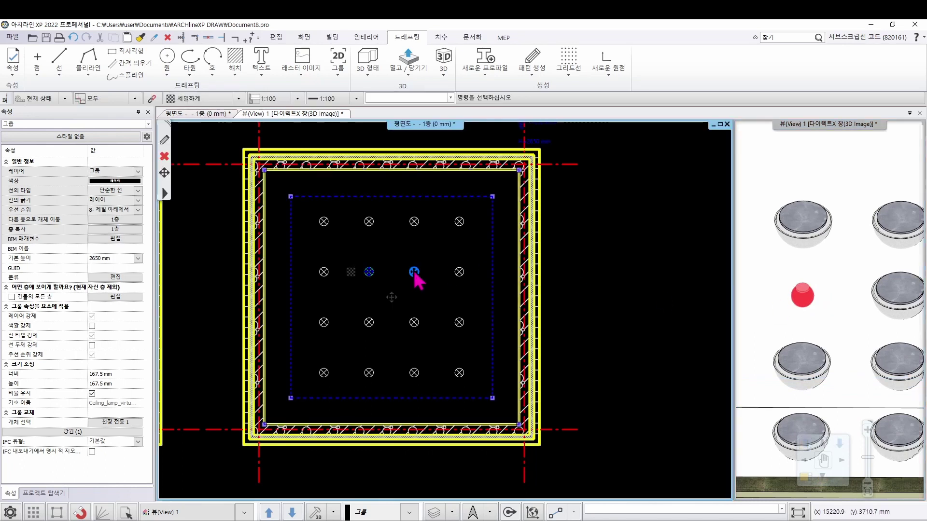
pyautogui.rightClick(396, 273)
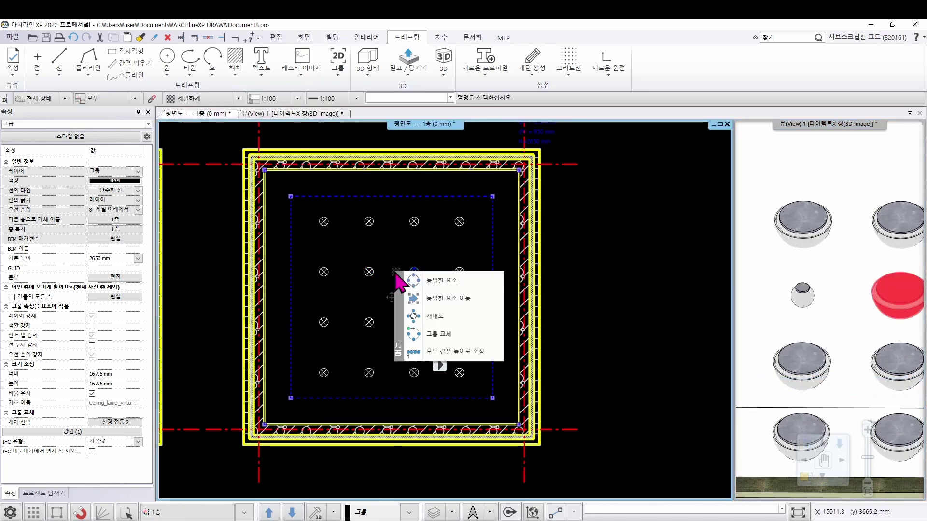
pyautogui.click(436, 335)
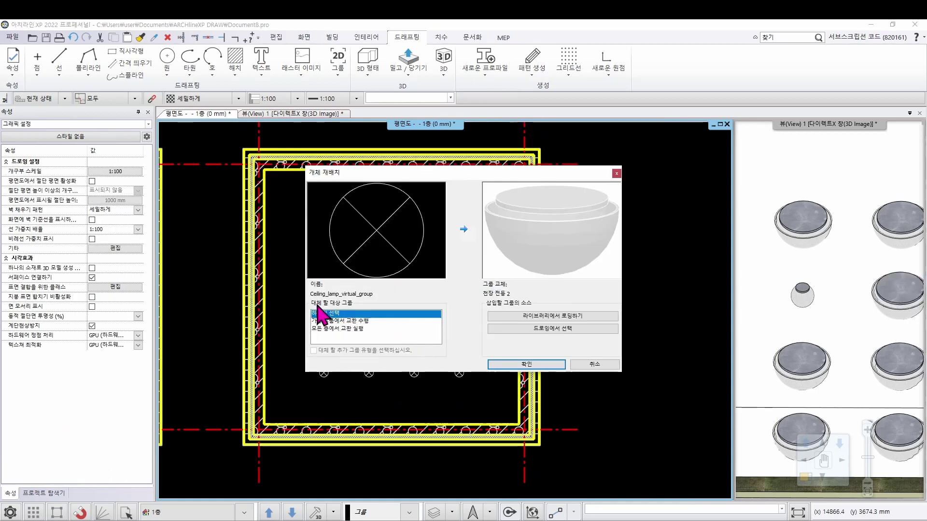
pyautogui.click(552, 316)
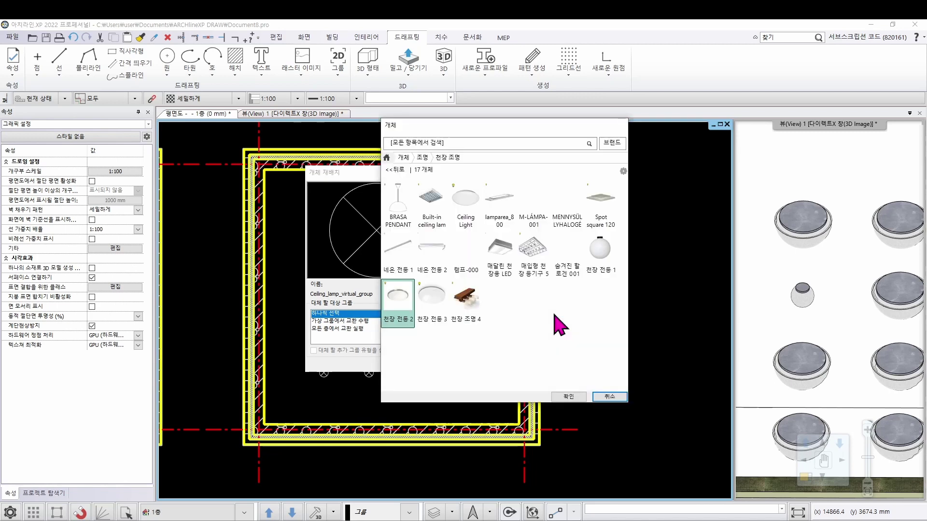
pyautogui.click(609, 255)
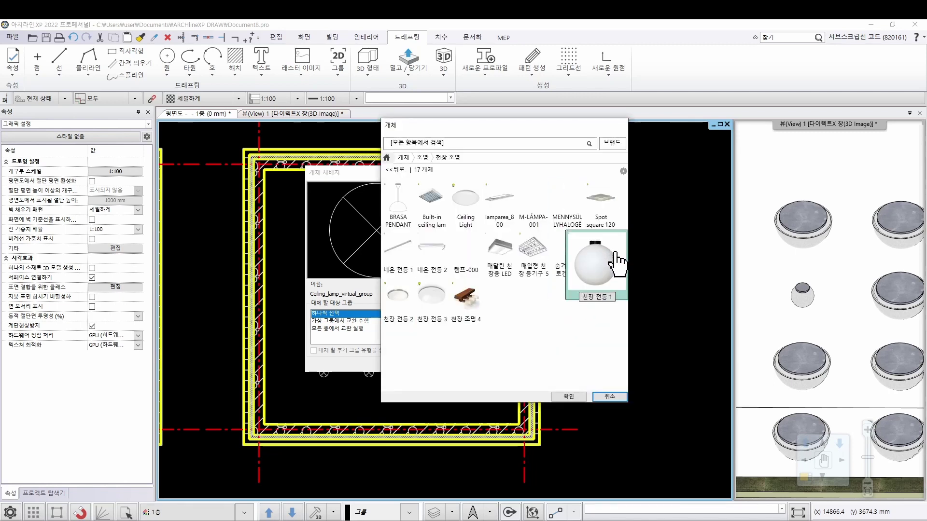
pyautogui.click(566, 397)
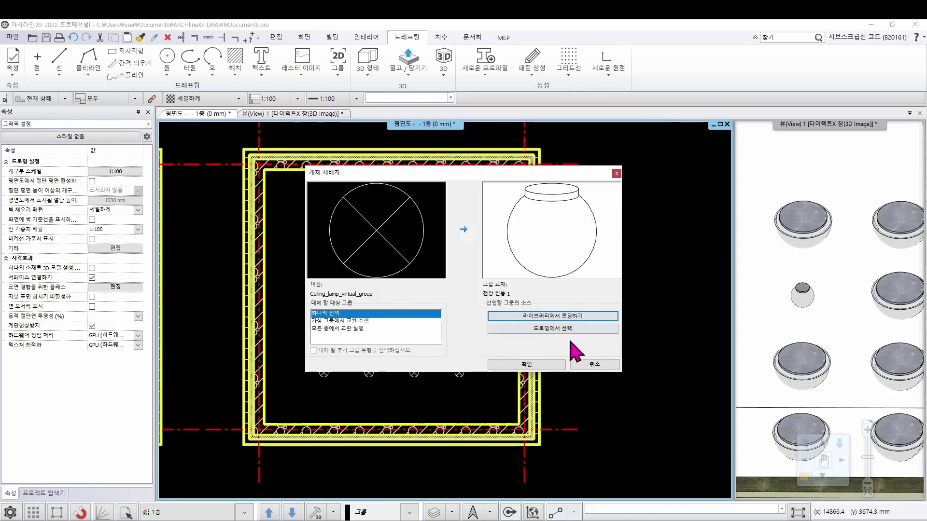
pyautogui.click(538, 366)
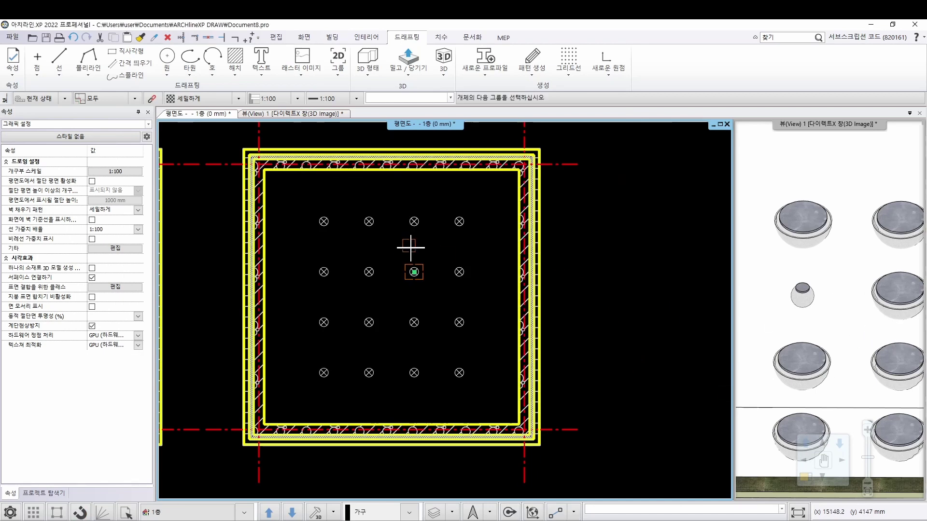
# Examine the two replaced lamps in the 3D view and the floor plan, and clear the selection
pyautogui.click(912, 314)
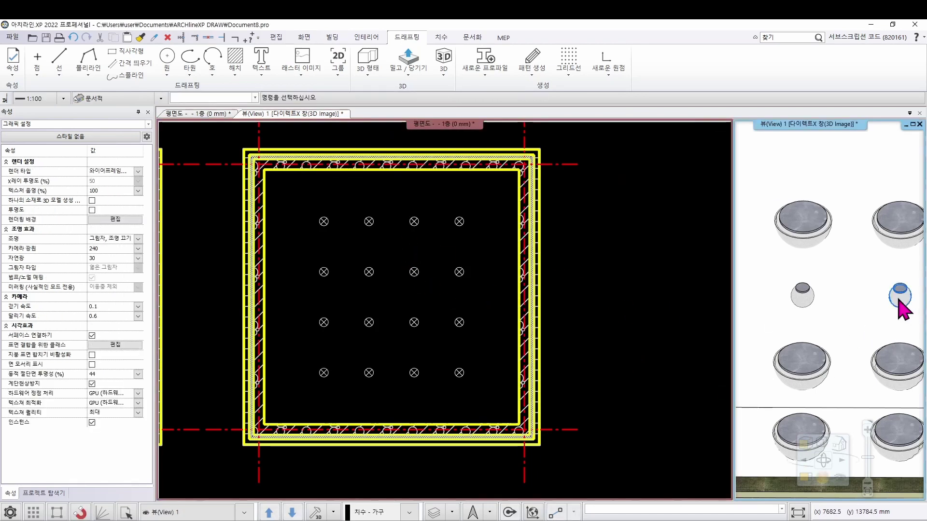
pyautogui.scroll(-2, 912, 316)
pyautogui.scroll(-3, 853, 316)
pyautogui.scroll(2, 854, 316)
pyautogui.click(788, 303)
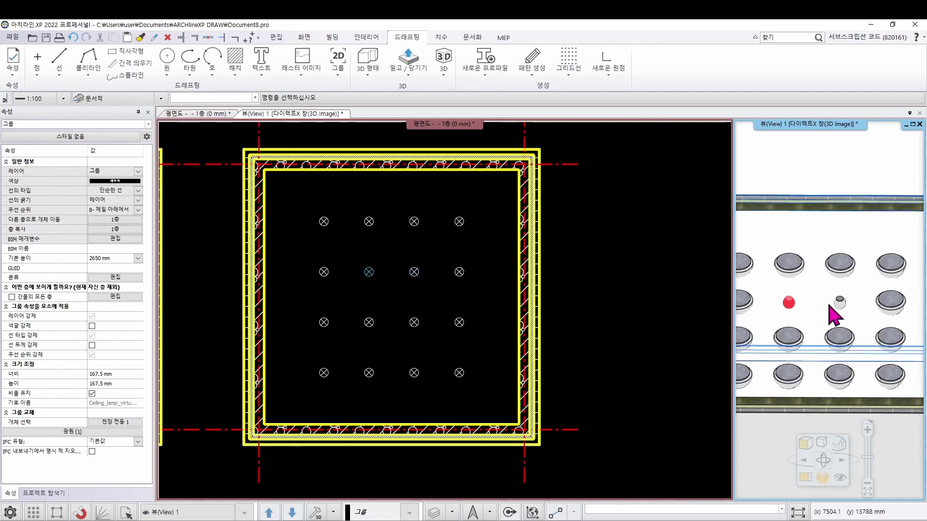
pyautogui.click(782, 301)
pyautogui.click(784, 299)
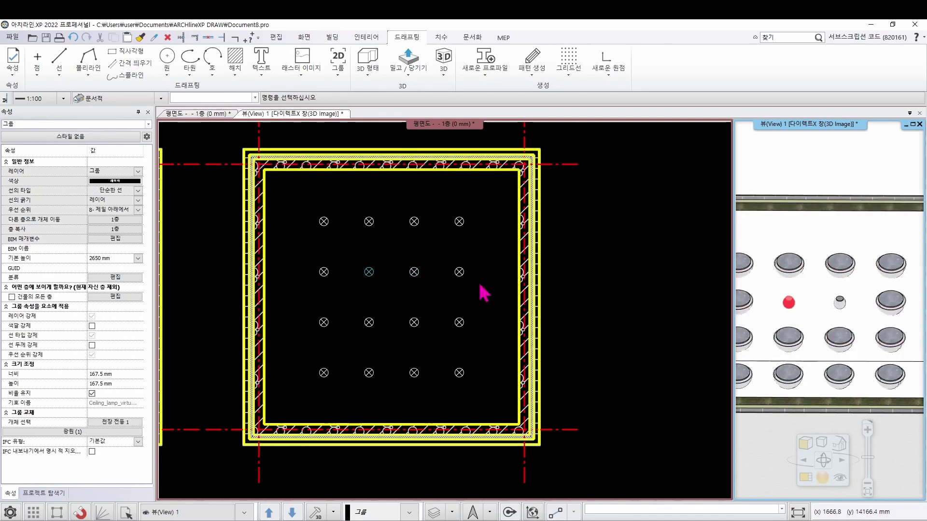
pyautogui.click(631, 281)
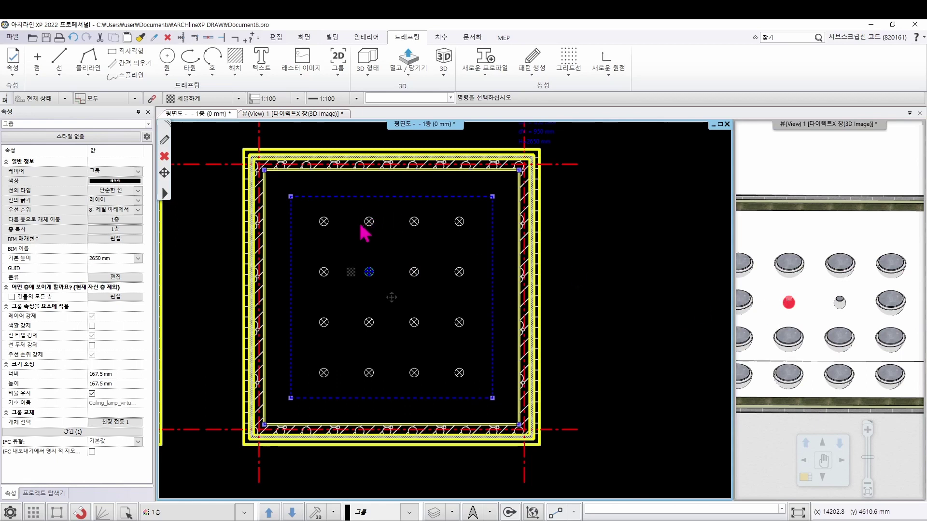
pyautogui.click(351, 247)
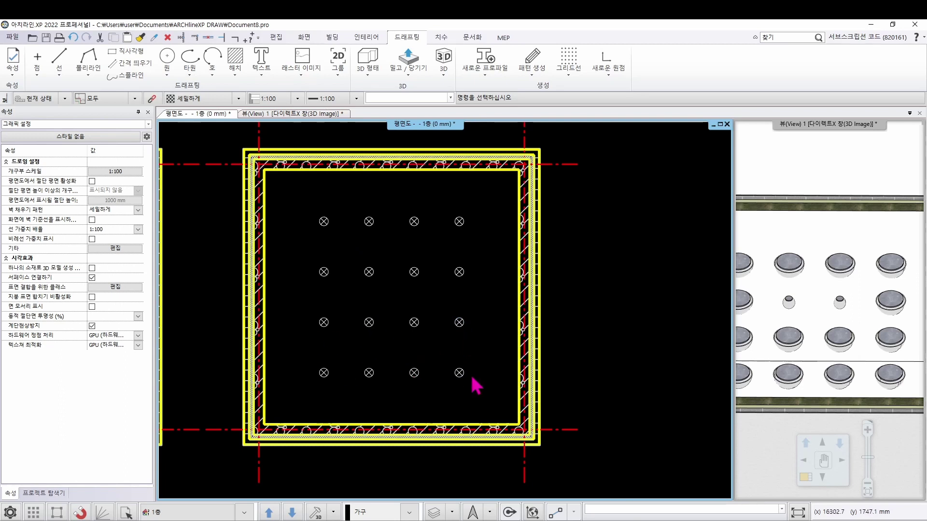
# Redistribute the ceiling lamp virtual group with horizontal and vertical distances of 1000 mm between the elements
pyautogui.click(369, 222)
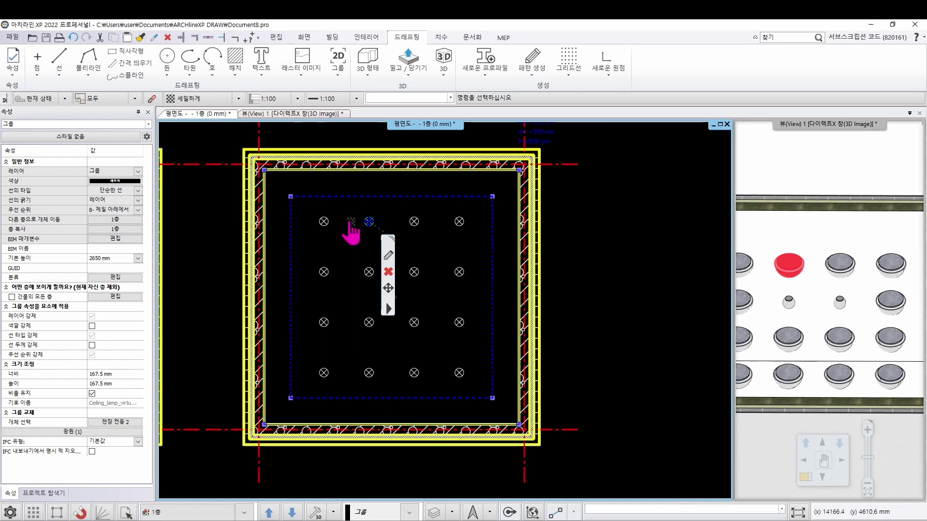
pyautogui.rightClick(351, 223)
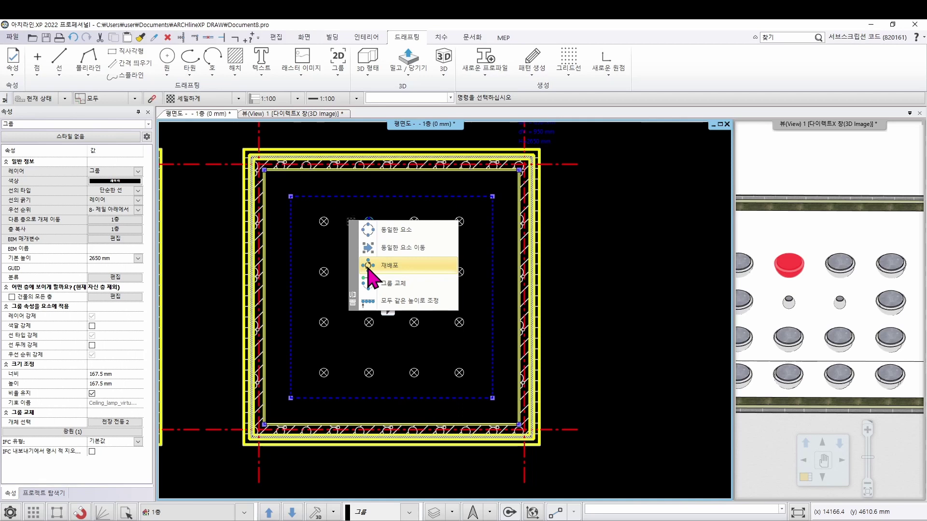
pyautogui.click(419, 269)
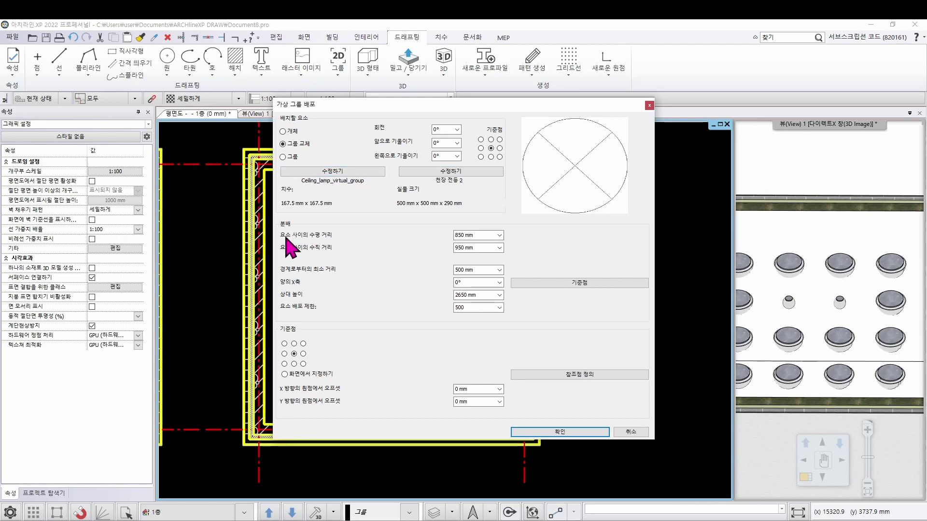
pyautogui.click(480, 235)
pyautogui.write('1000')
pyautogui.click(485, 248)
pyautogui.click(560, 432)
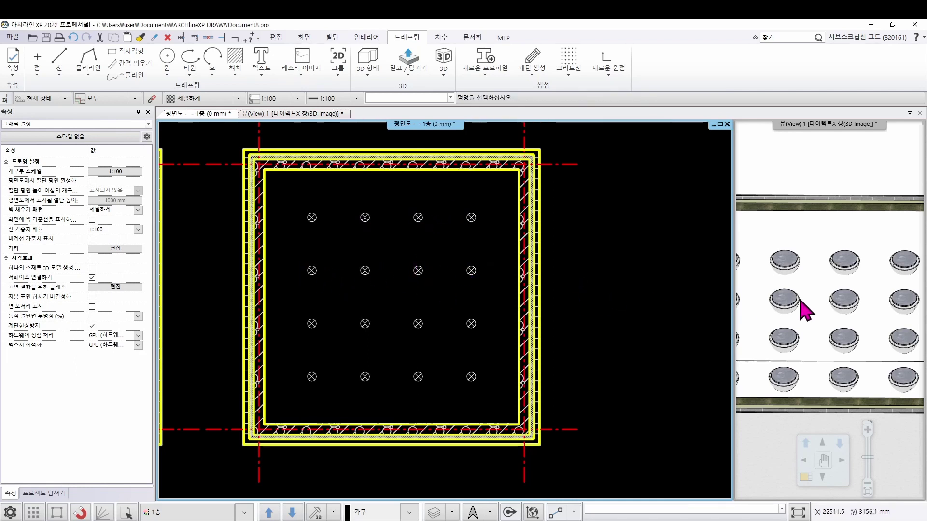
# Check the redistributed lamps in the second row in the 3D view and the floor plan
pyautogui.click(781, 302)
pyautogui.click(843, 303)
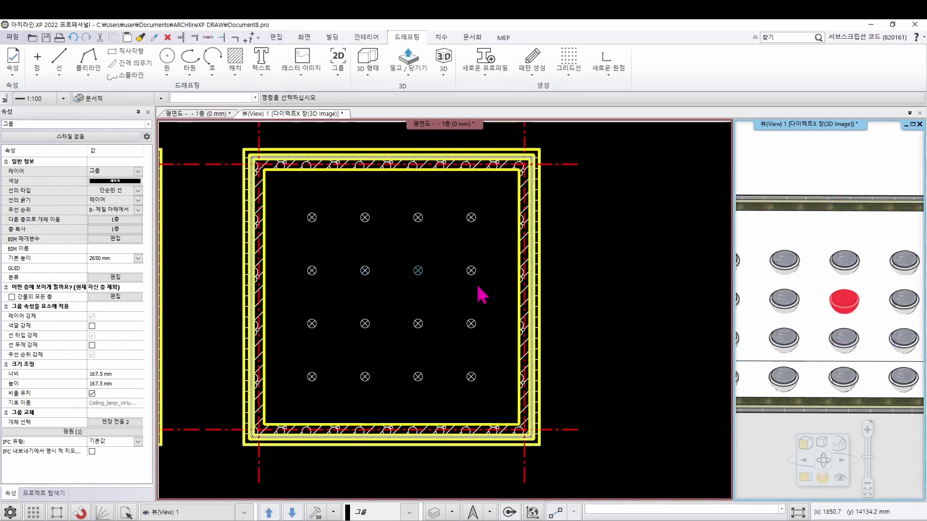
pyautogui.click(365, 278)
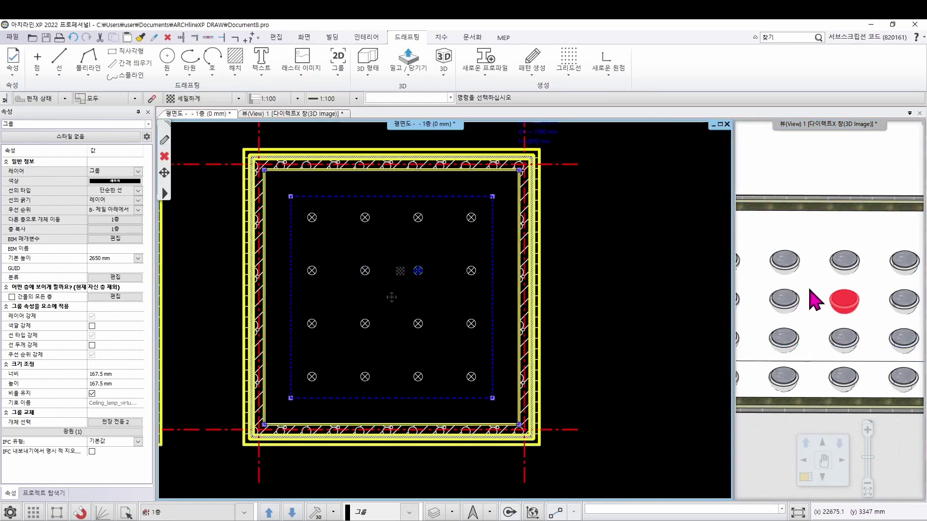
pyautogui.click(784, 303)
pyautogui.click(844, 303)
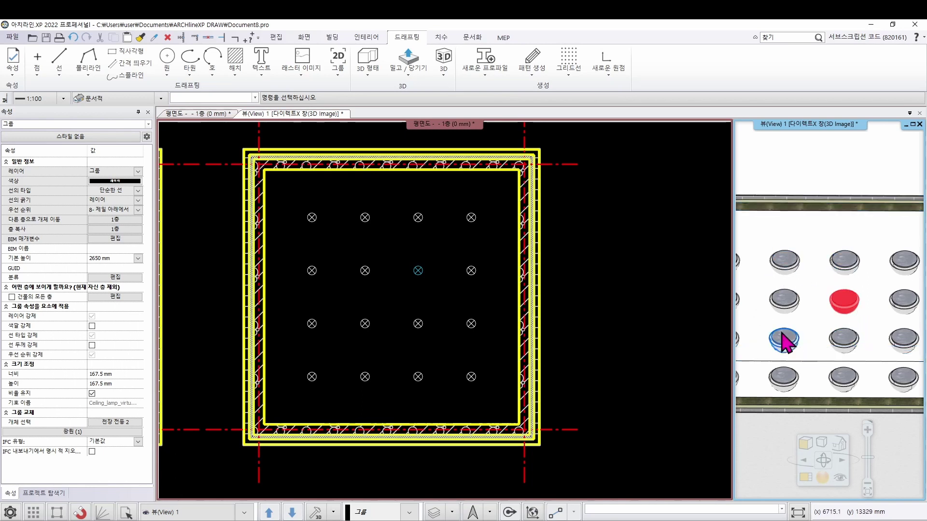
pyautogui.click(475, 223)
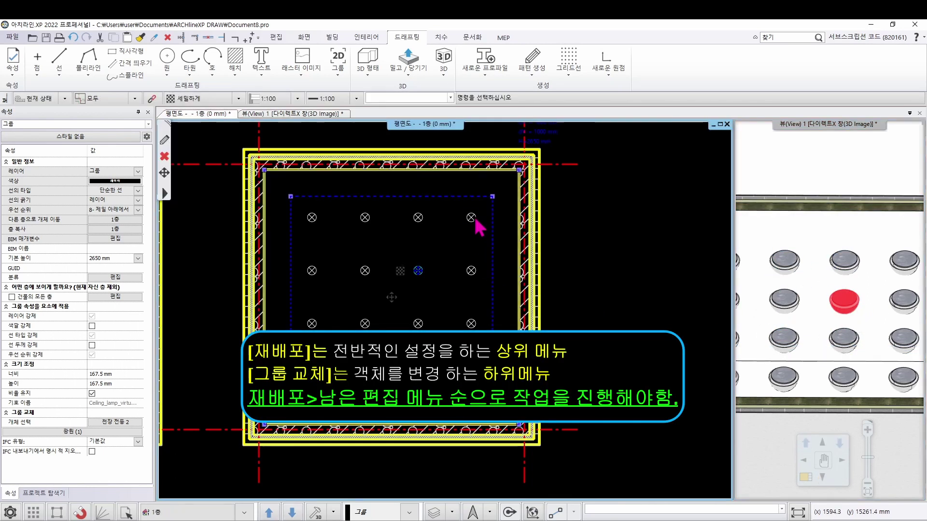
# Review the redistribution settings of the ceiling lamp virtual group and close them without changes
pyautogui.click(472, 217)
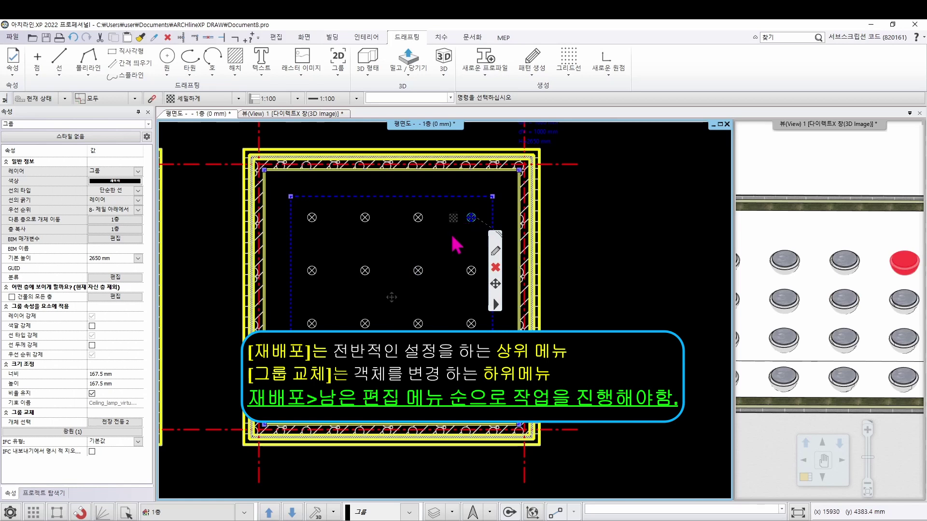
pyautogui.rightClick(458, 224)
pyautogui.click(499, 267)
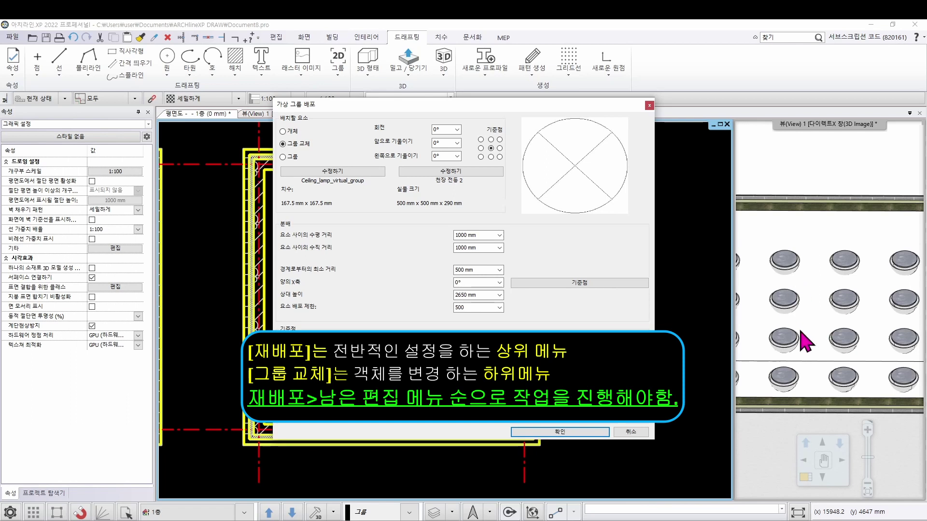
pyautogui.click(636, 433)
# Examine the redistributed ceiling lamps in the 3D view from a distance, up close and from an angle
pyautogui.click(417, 271)
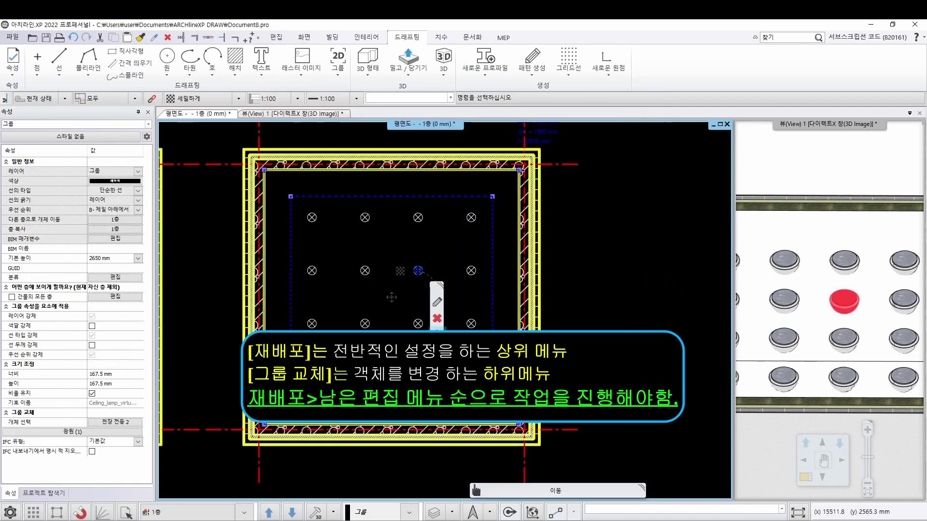
pyautogui.click(843, 258)
pyautogui.scroll(-6, 843, 270)
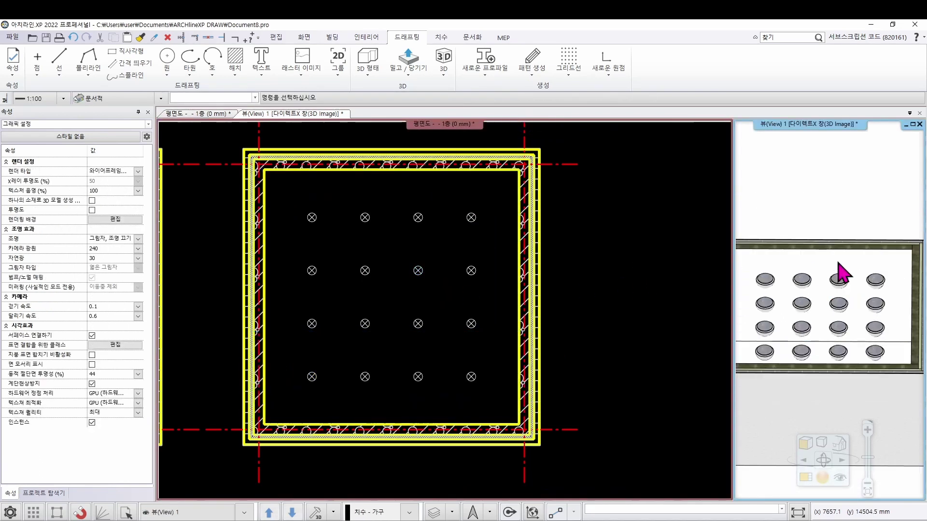
pyautogui.scroll(3, 827, 246)
pyautogui.scroll(-2, 821, 239)
pyautogui.scroll(4, 770, 250)
pyautogui.scroll(-3, 815, 304)
pyautogui.scroll(2, 873, 336)
pyautogui.scroll(2, 874, 332)
pyautogui.scroll(3, 869, 294)
pyautogui.scroll(-3, 864, 293)
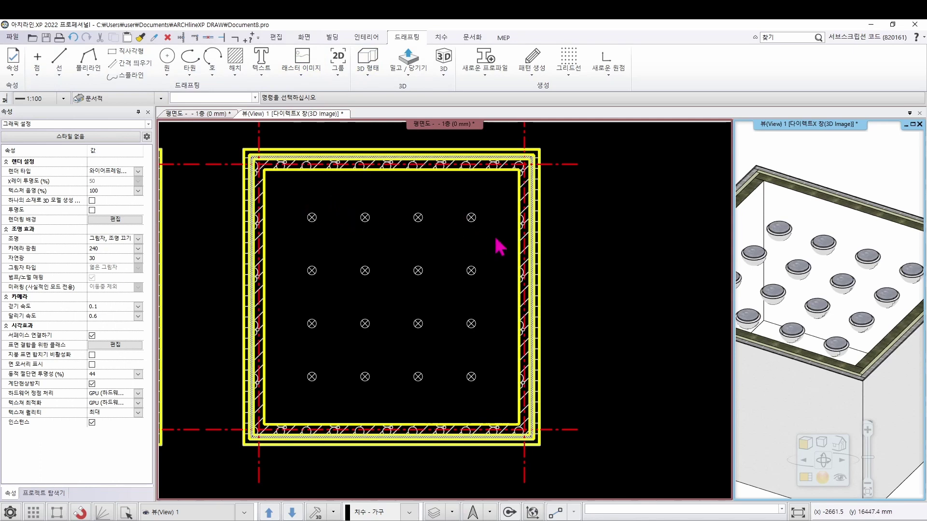
pyautogui.click(363, 219)
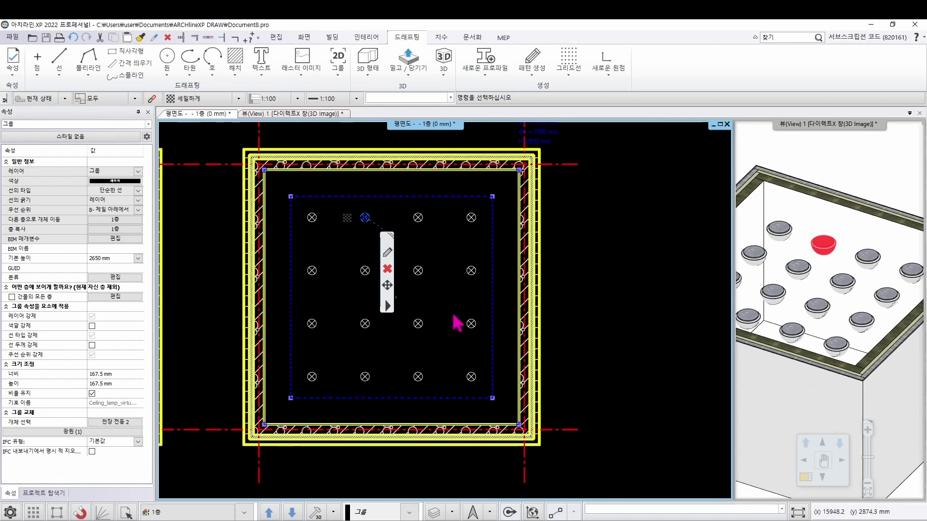
pyautogui.click(451, 289)
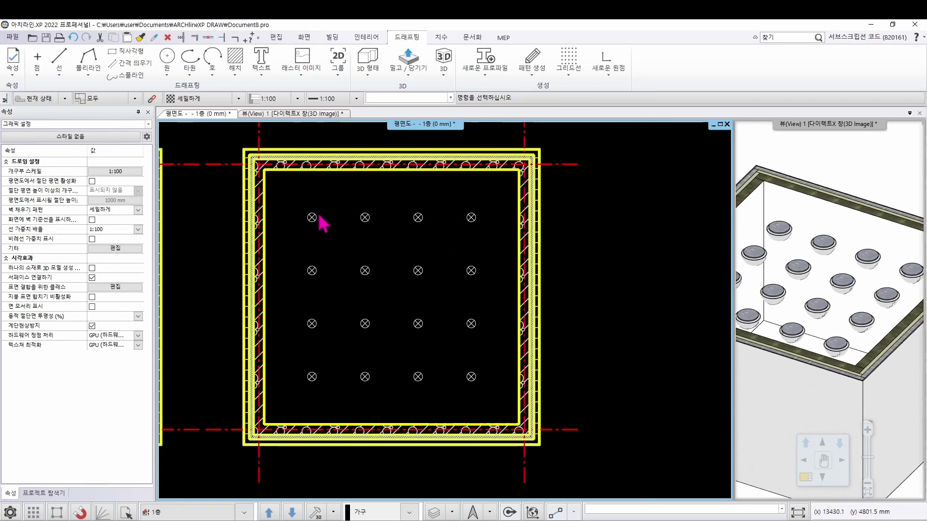
pyautogui.click(208, 186)
# Select all identical elements of the ceiling lamp virtual group and delete them from the room
pyautogui.click(313, 220)
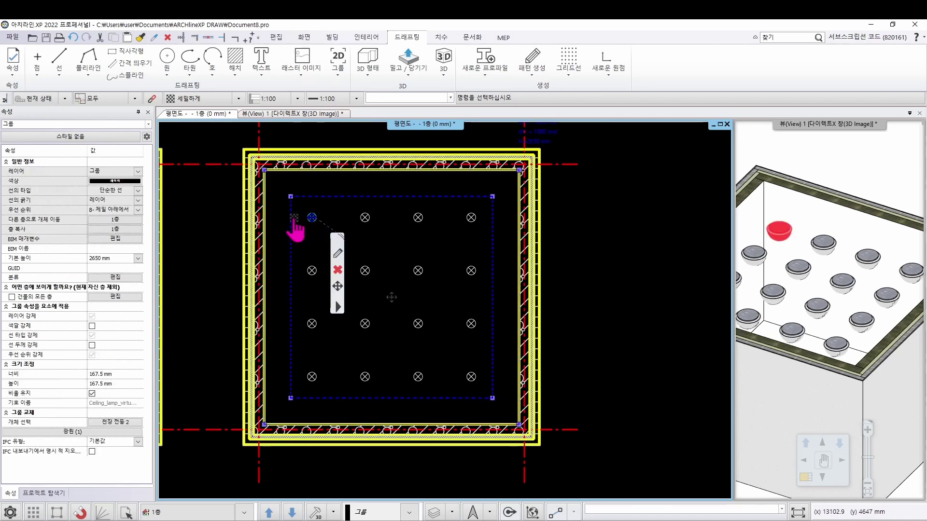
pyautogui.click(293, 218)
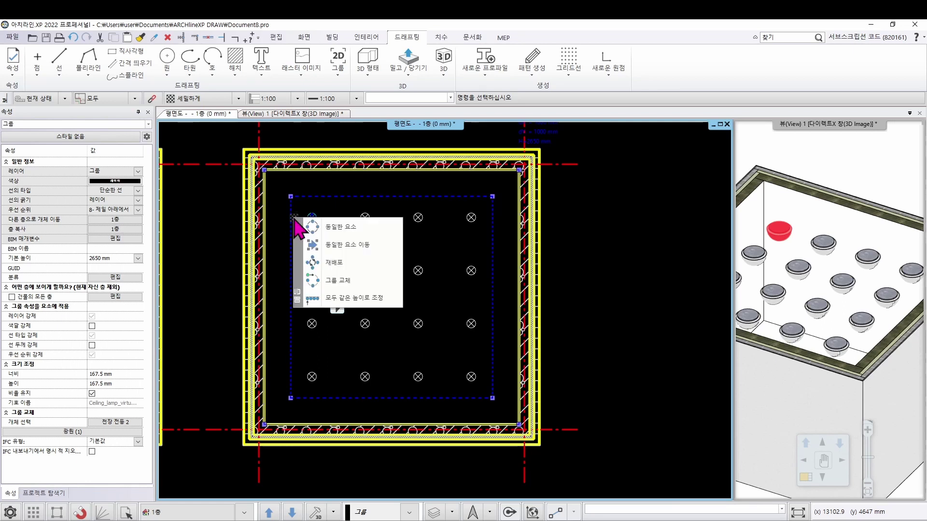
pyautogui.click(340, 231)
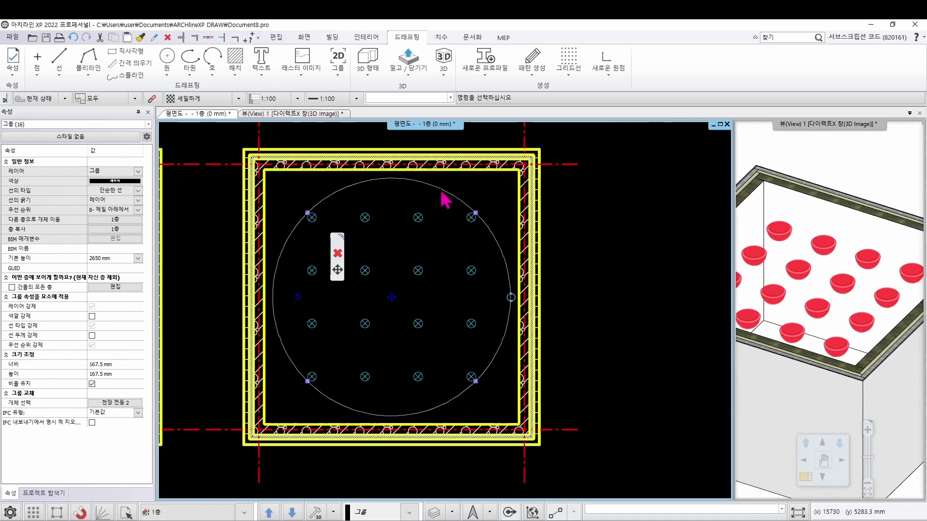
pyautogui.click(338, 253)
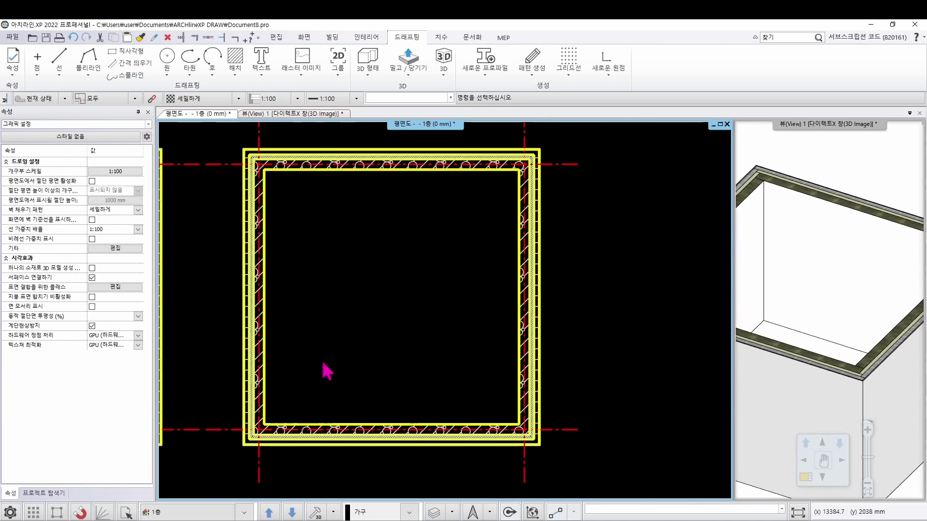
pyautogui.click(602, 327)
pyautogui.click(604, 328)
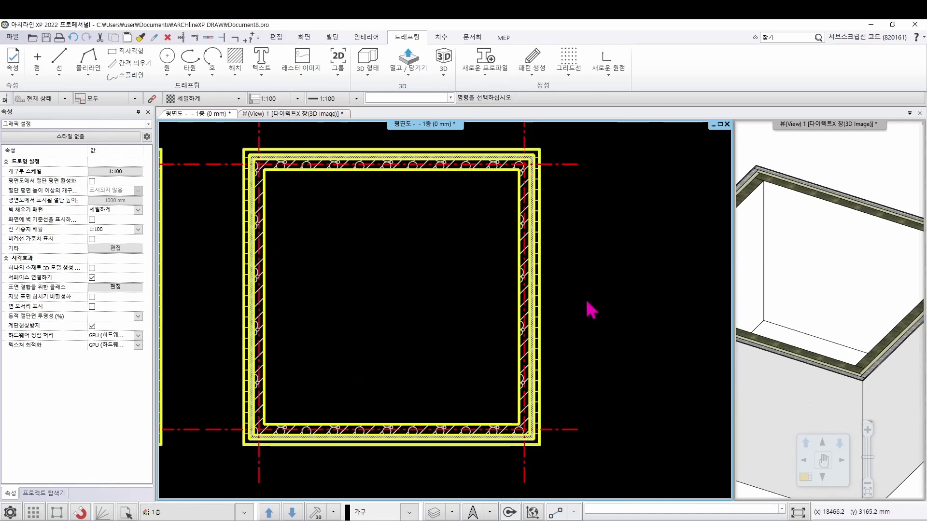
pyautogui.click(387, 222)
pyautogui.click(389, 224)
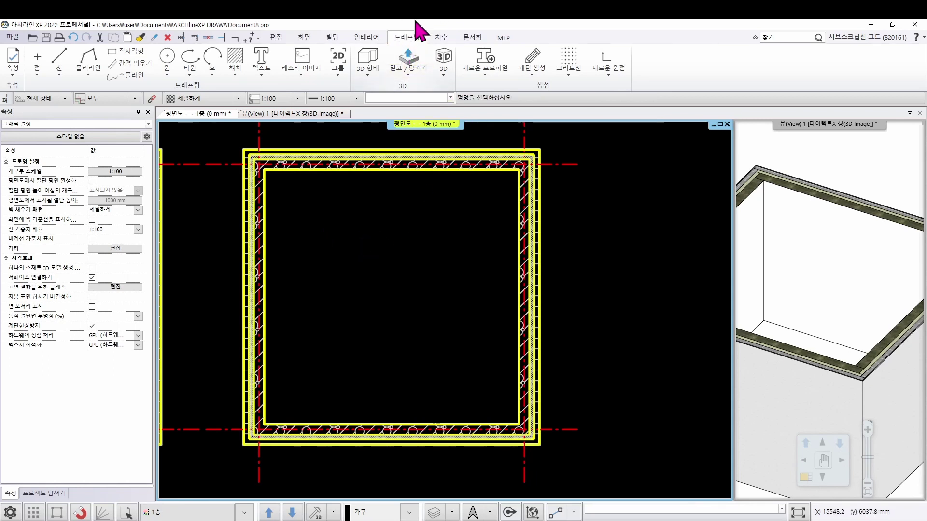
# Open the virtual group distribution settings and set the type of element to place to 개체 (object)
pyautogui.click(338, 72)
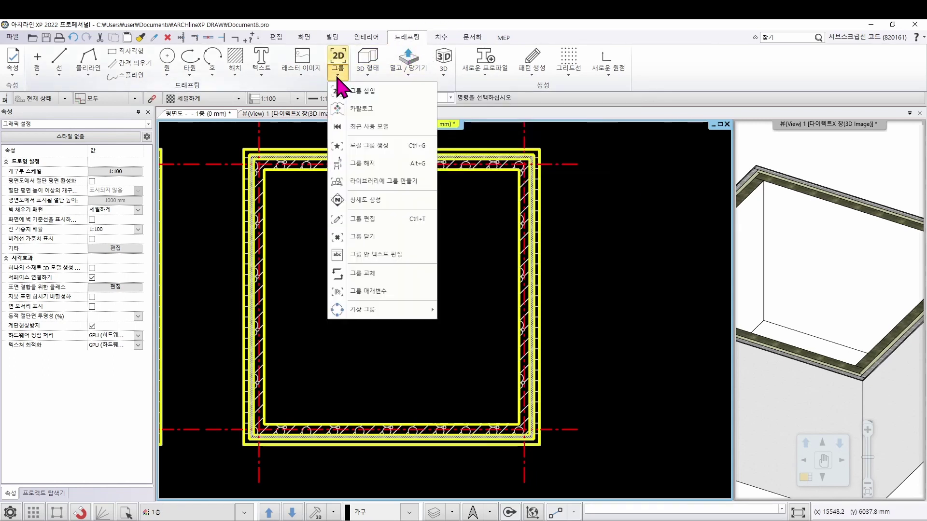
pyautogui.moveTo(390, 313)
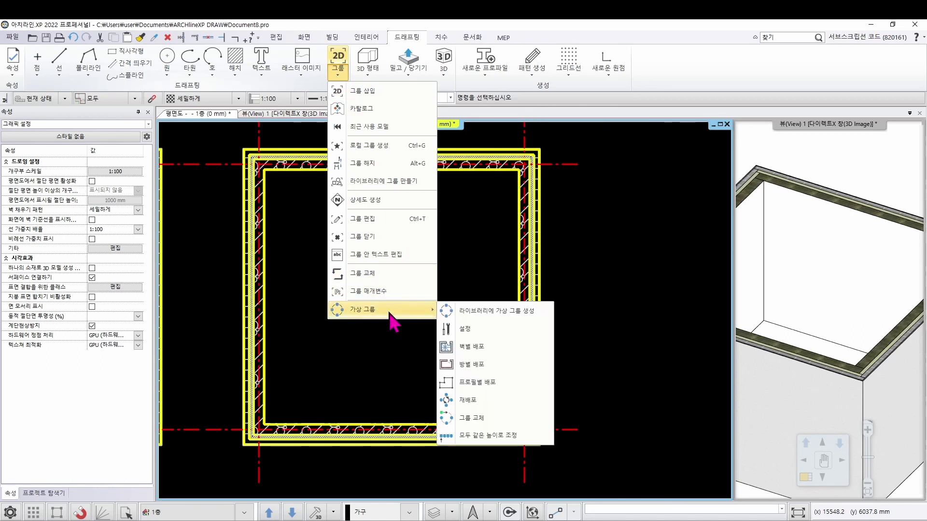
pyautogui.click(502, 331)
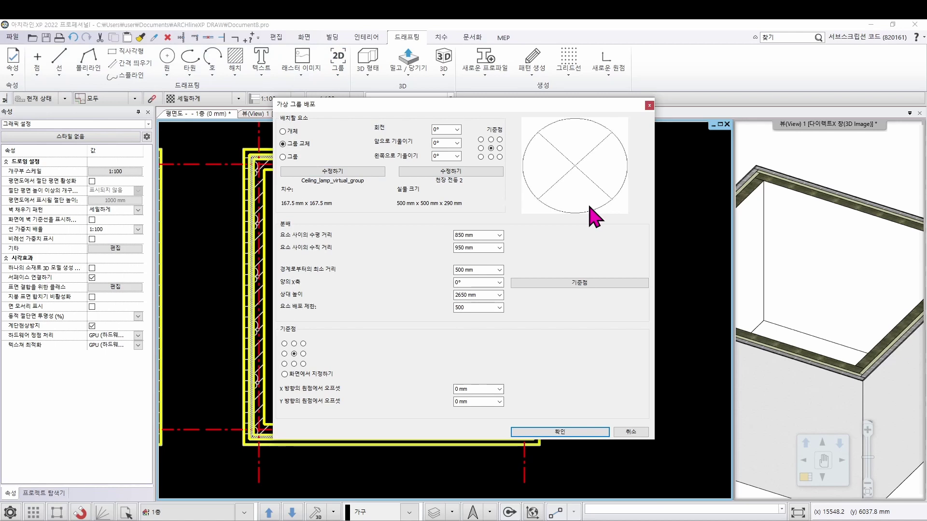
pyautogui.click(291, 132)
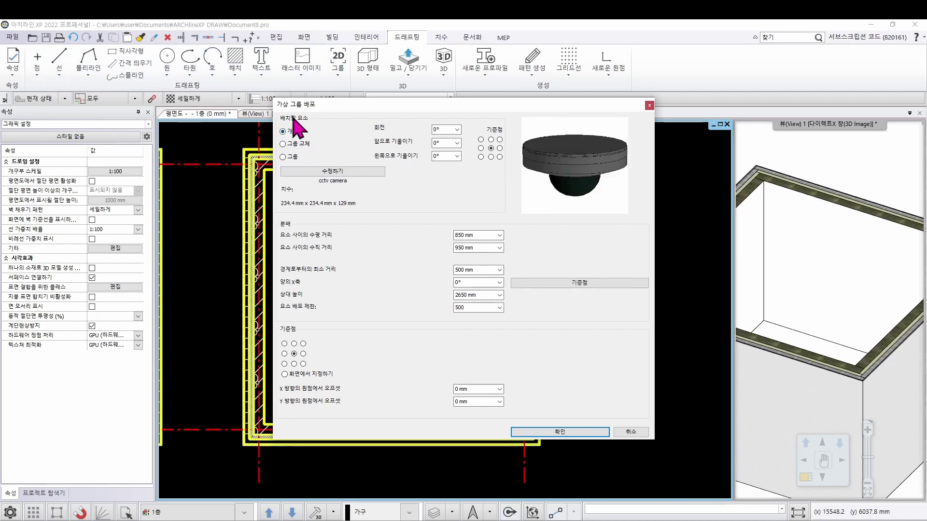
# Choose the chair gap model from the 사무실 > 의자 category of the object library as the element to distribute
pyautogui.click(319, 173)
pyautogui.click(337, 173)
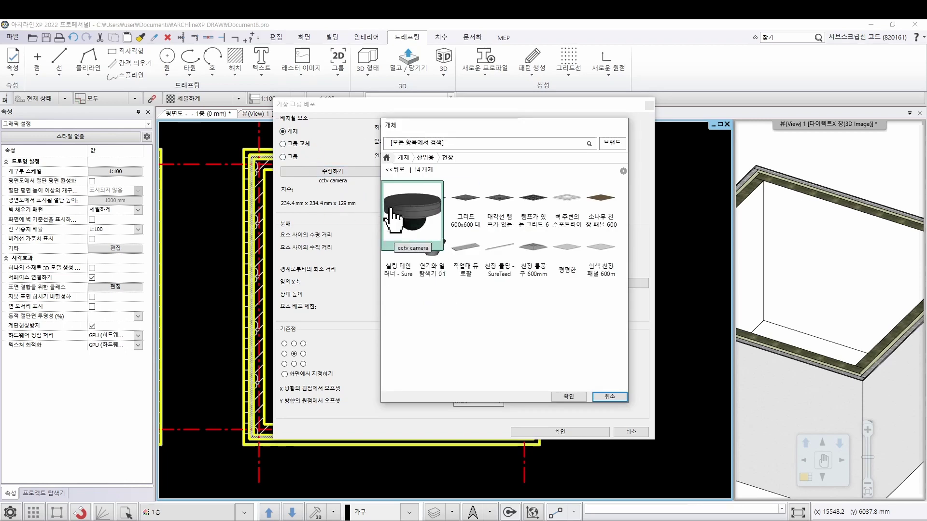
pyautogui.click(391, 164)
pyautogui.scroll(-5, 478, 317)
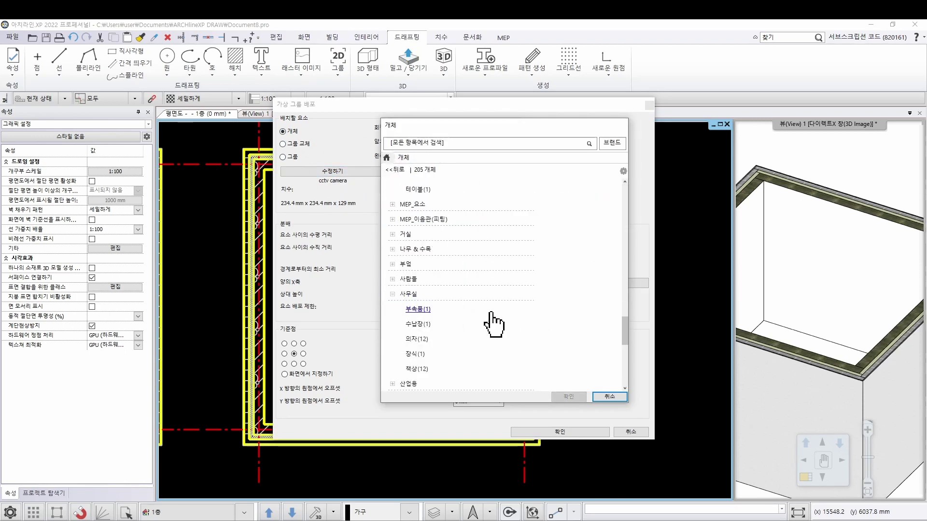
pyautogui.click(425, 339)
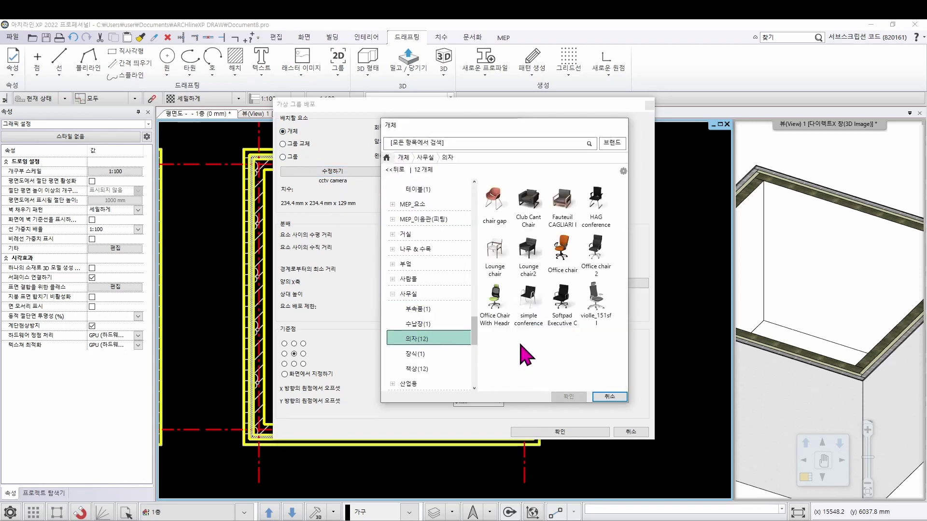
pyautogui.moveTo(603, 280)
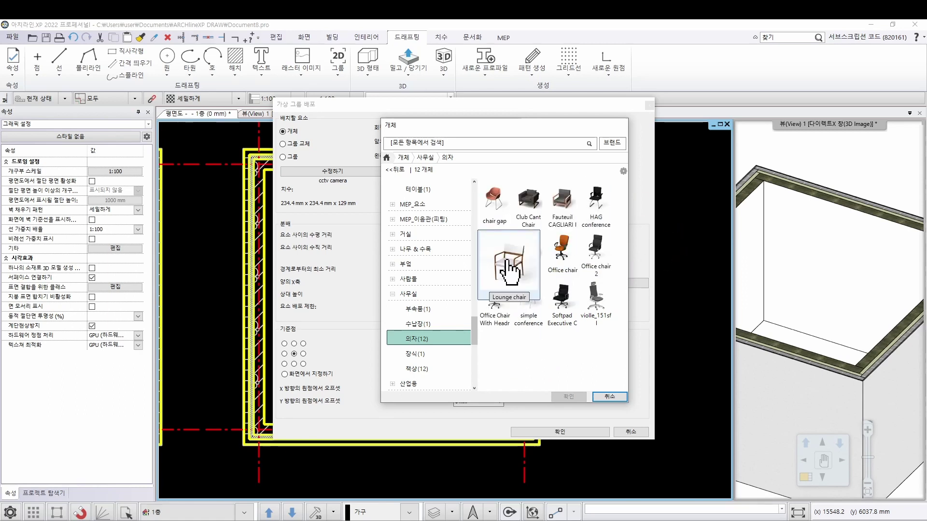
pyautogui.click(502, 220)
pyautogui.moveTo(572, 324)
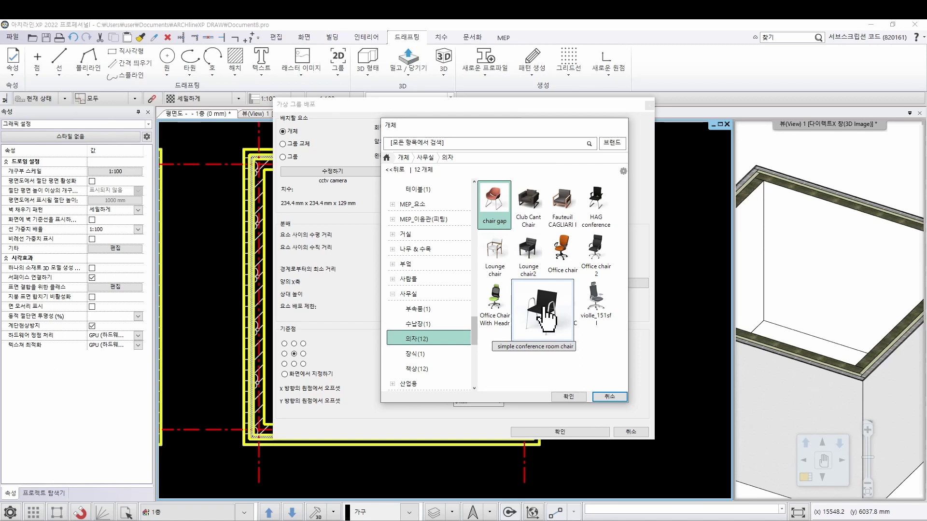
pyautogui.click(569, 396)
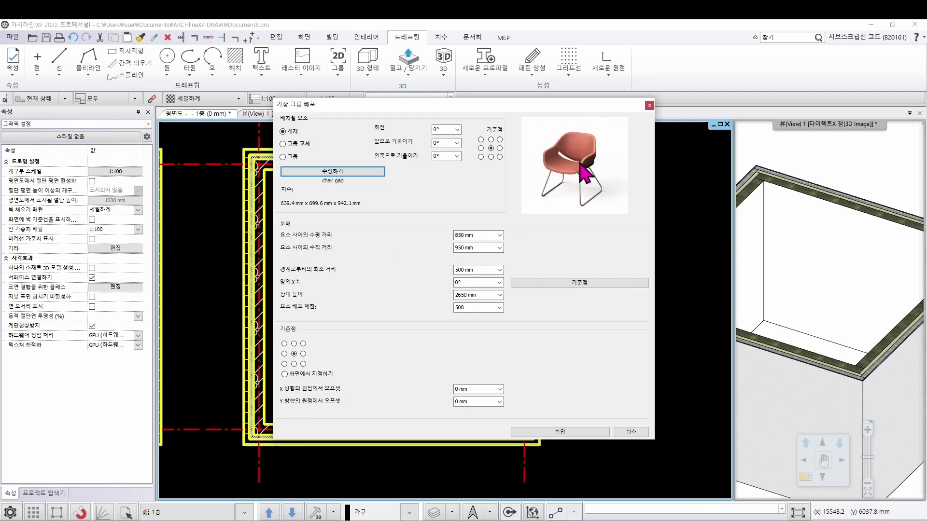
# Set the horizontal and vertical distances between elements to 1000 mm and the relative height to 0, and accept the settings
pyautogui.click(469, 235)
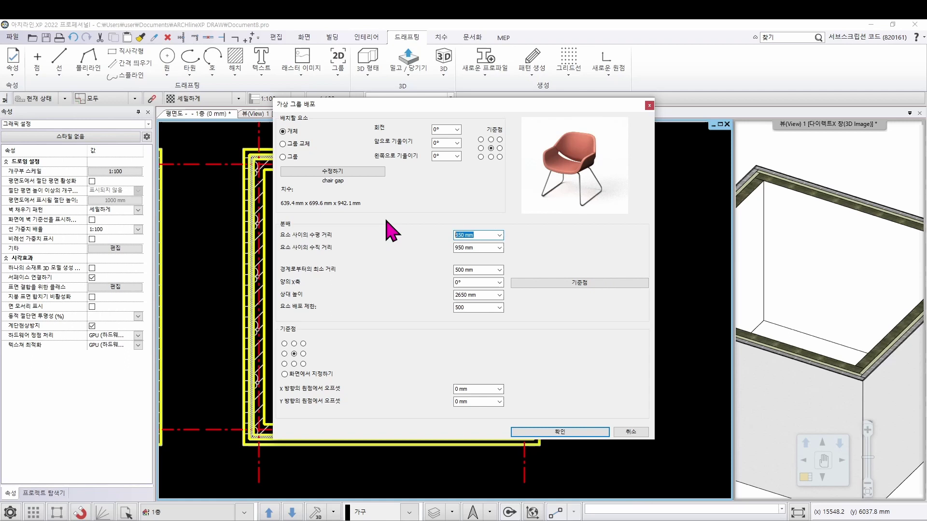
pyautogui.write('1000')
pyautogui.click(475, 248)
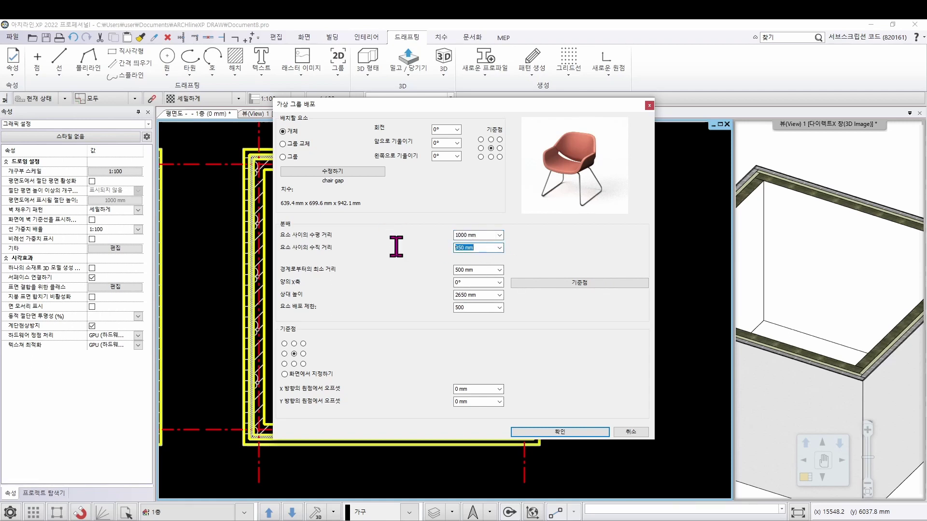
pyautogui.write('1000')
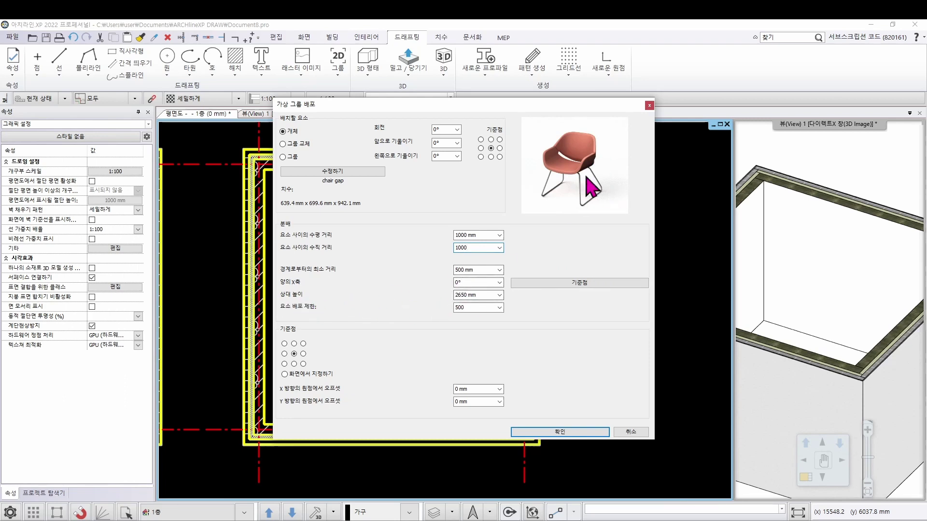
pyautogui.click(485, 294)
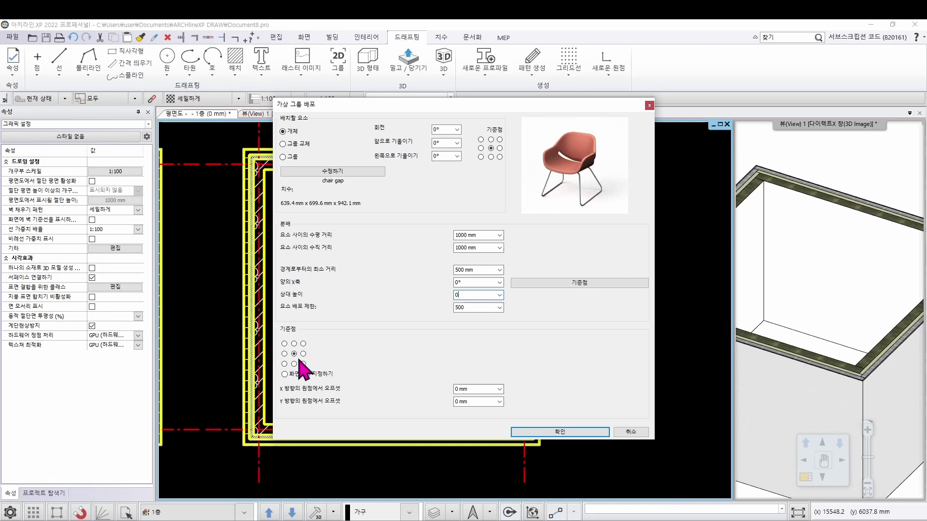
pyautogui.click(560, 432)
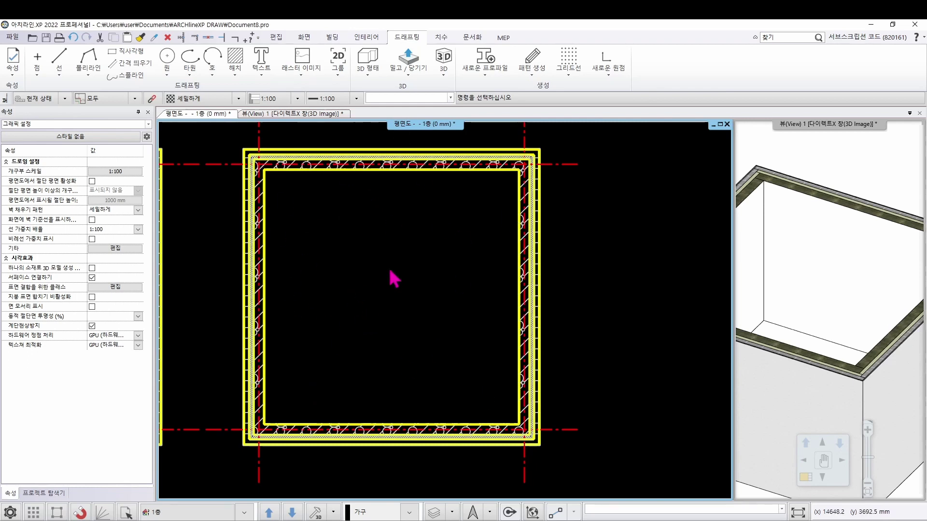
# Distribute the chairs by room (방별 배포) inside the square walled room on the floor plan
pyautogui.click(338, 77)
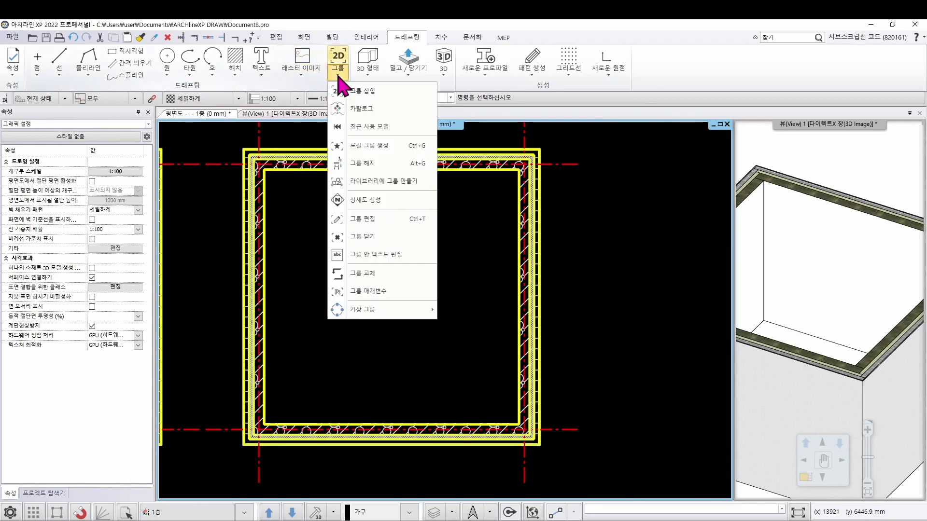
pyautogui.moveTo(385, 316)
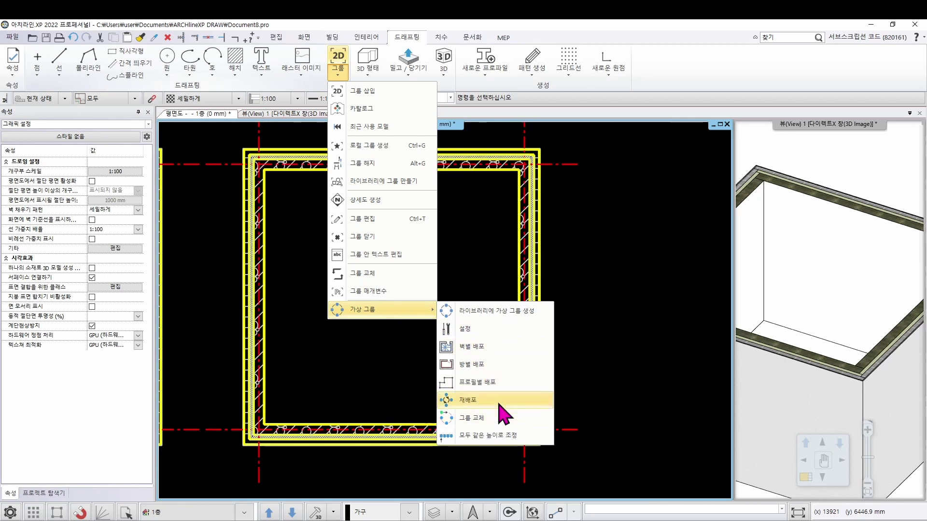
pyautogui.click(512, 364)
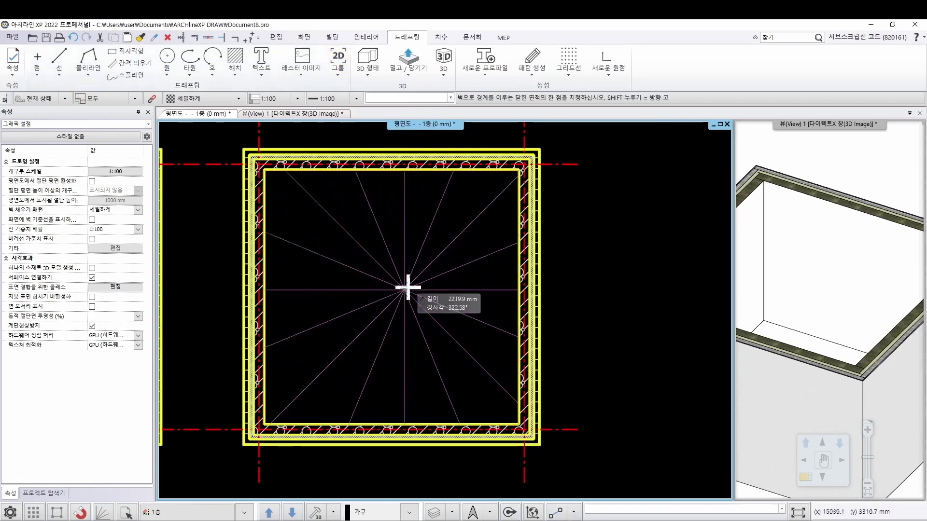
pyautogui.click(390, 293)
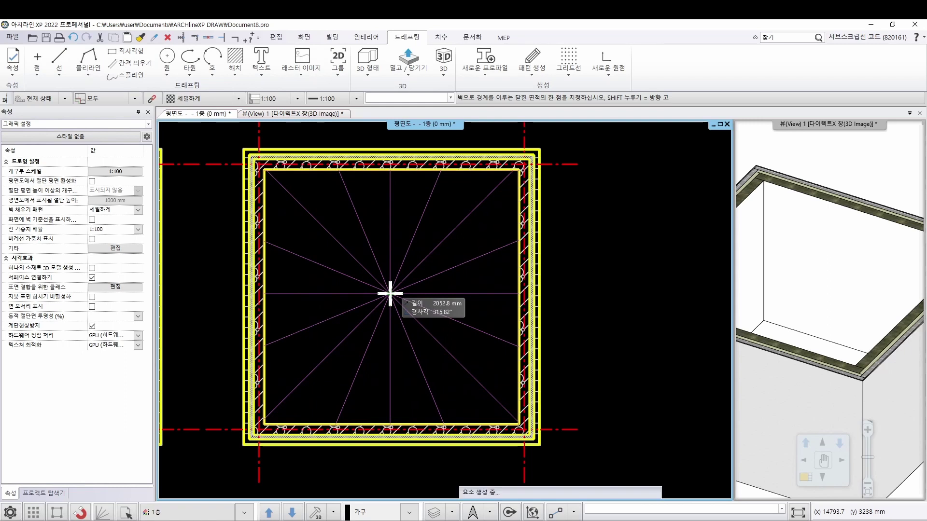
pyautogui.click(486, 317)
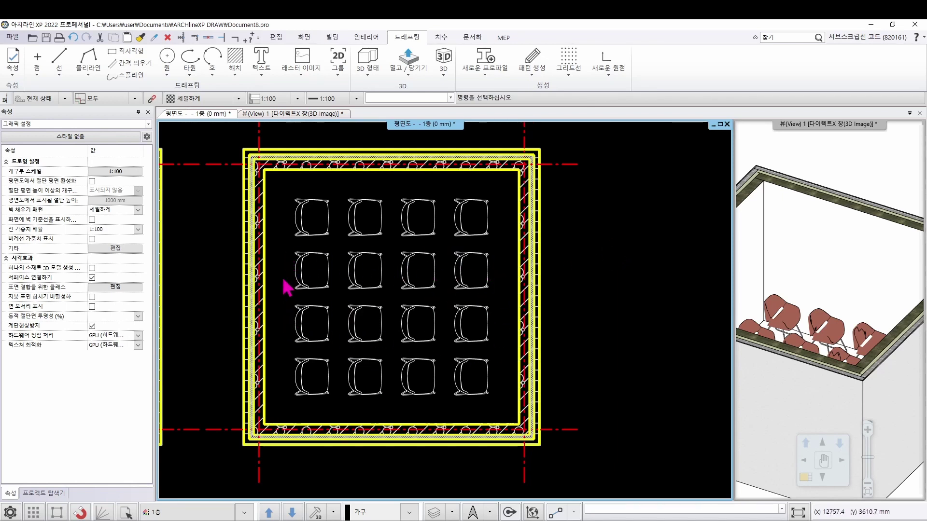
# Delete the rightmost chairs of the second and third rows from the distributed chair group in the square room
pyautogui.click(465, 271)
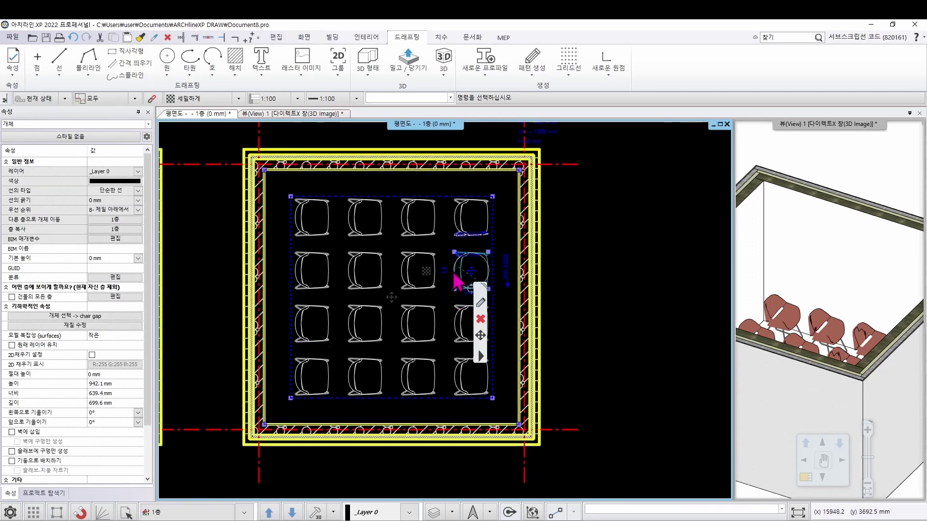
pyautogui.click(481, 335)
pyautogui.click(471, 324)
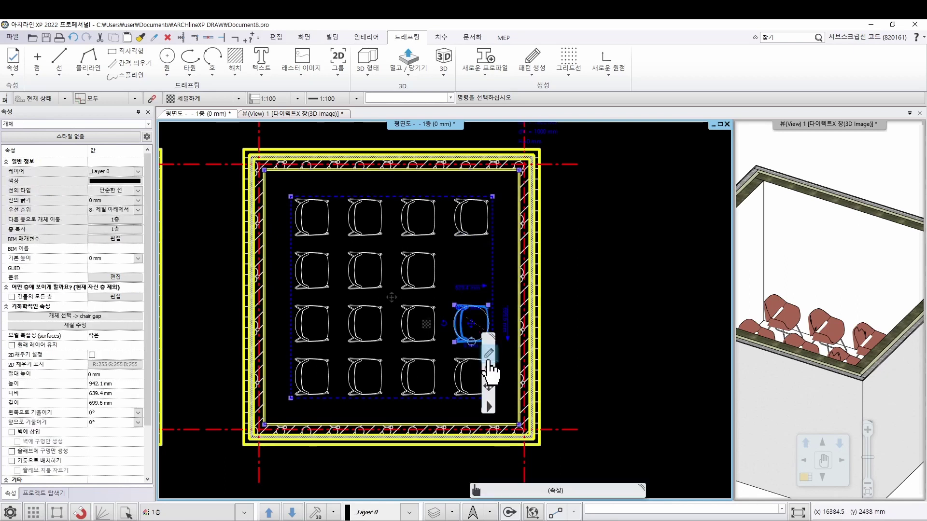
pyautogui.click(489, 371)
# Select the six remaining chairs in the two middle rows together and delete them
pyautogui.click(412, 289)
pyautogui.keyDown('shift'); pyautogui.click(408, 313); pyautogui.keyUp('shift')
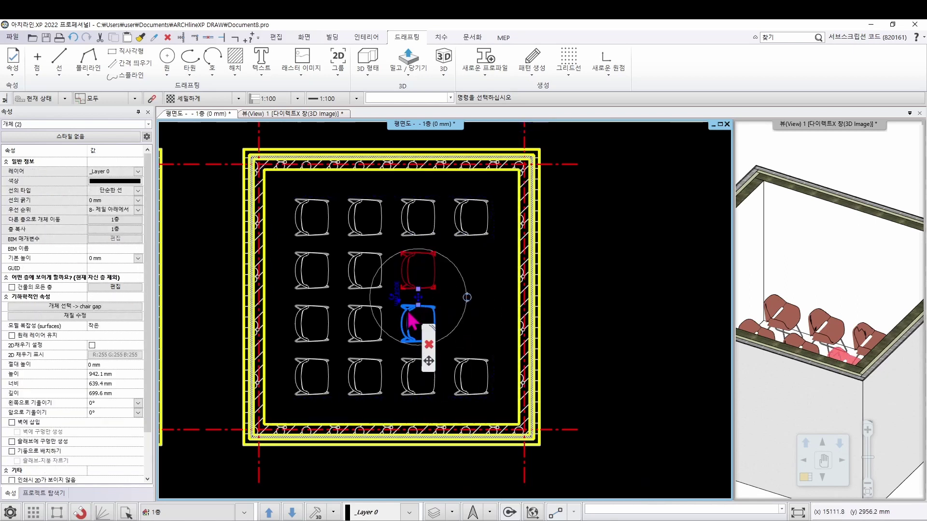
pyautogui.keyDown('shift'); pyautogui.click(370, 278); pyautogui.keyUp('shift')
pyautogui.keyDown('shift'); pyautogui.click(360, 317); pyautogui.keyUp('shift')
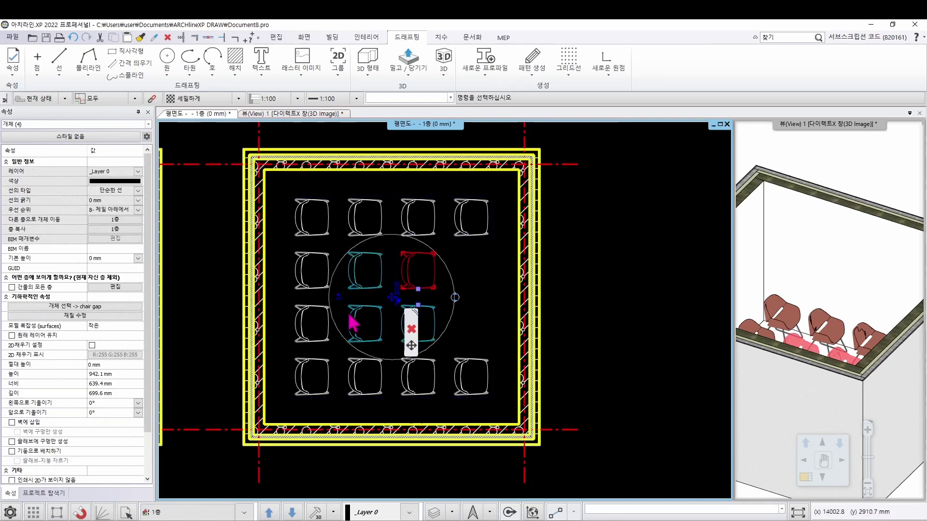
pyautogui.keyDown('shift'); pyautogui.click(326, 290); pyautogui.keyUp('shift')
pyautogui.keyDown('shift'); pyautogui.click(320, 316); pyautogui.keyUp('shift')
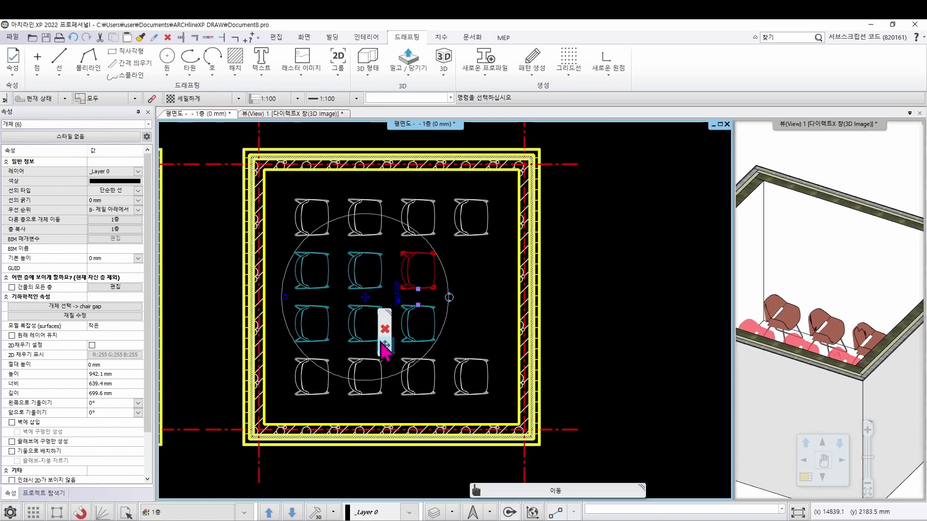
pyautogui.click(385, 329)
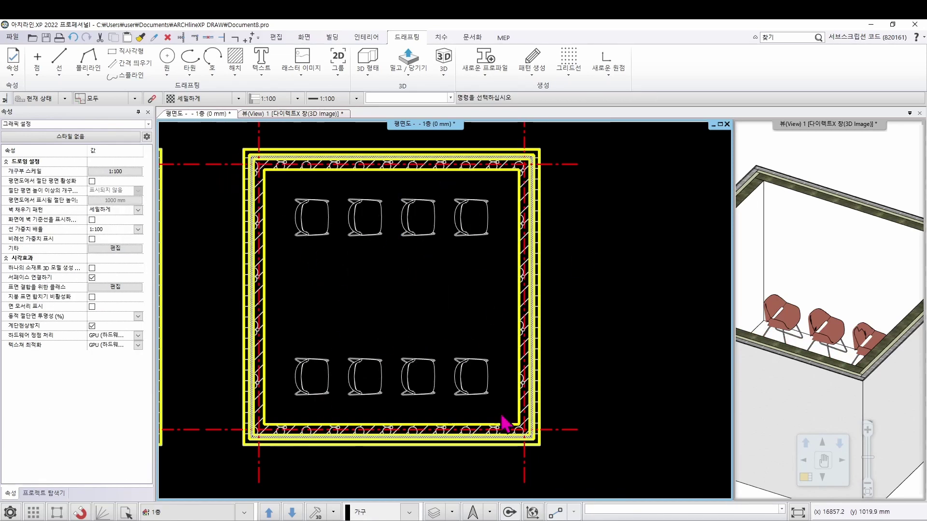
# Start a group replacement (그룹 교체) of the distributed chairs and set its target to 현재 층에서 교환 실행 (current floor)
pyautogui.click(792, 221)
pyautogui.scroll(-5, 813, 221)
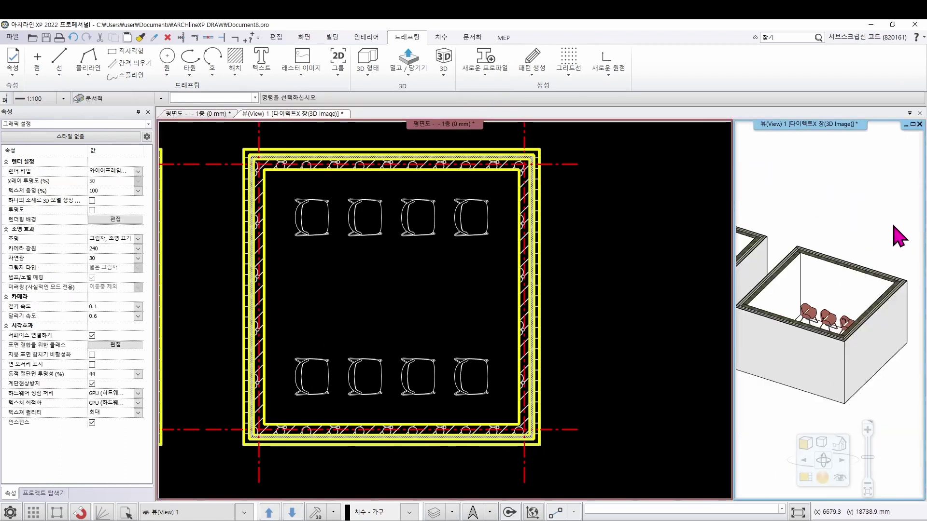
pyautogui.moveTo(893, 226); pyautogui.dragTo(750, 357, button='middle')
pyautogui.scroll(3, 815, 311)
pyautogui.moveTo(828, 316)
pyautogui.mouseDown(button='middle')
pyautogui.moveTo(891, 291)
pyautogui.moveTo(861, 283)
pyautogui.moveTo(839, 323)
pyautogui.mouseUp(button='middle')
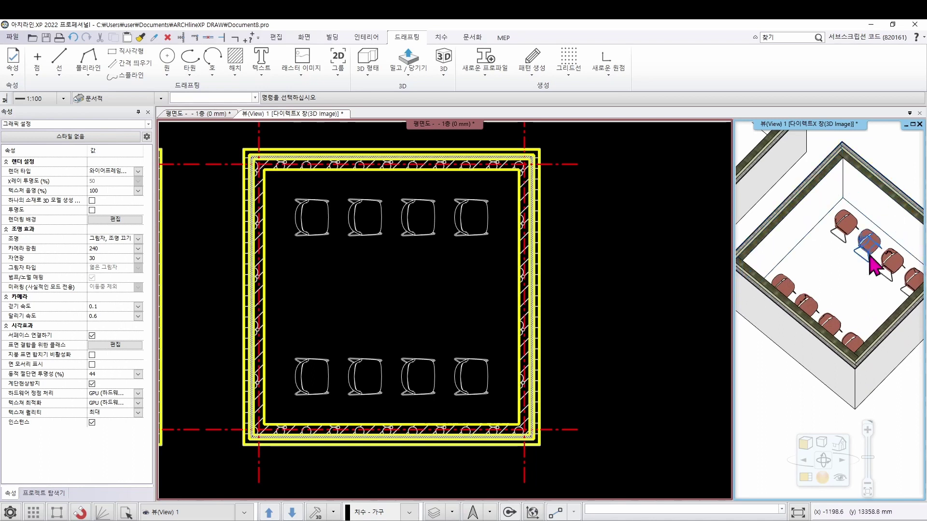
pyautogui.click(465, 219)
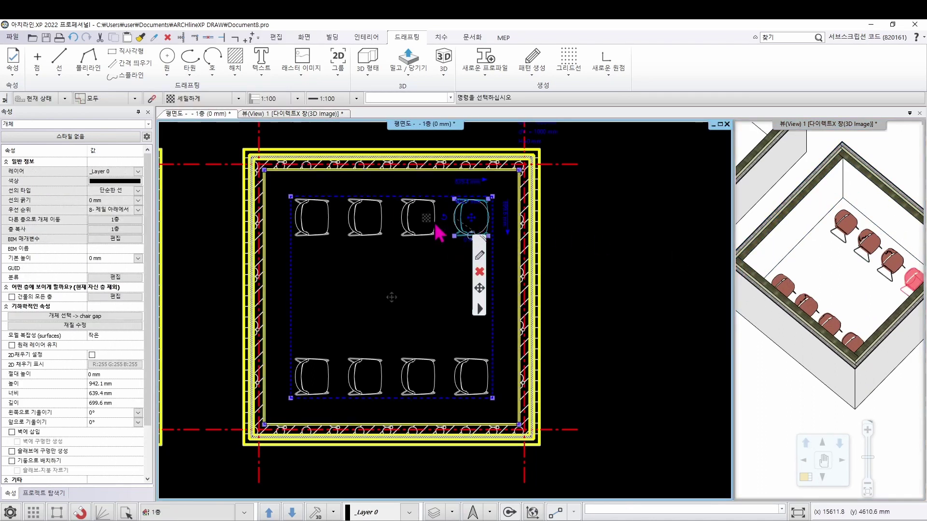
pyautogui.click(479, 309)
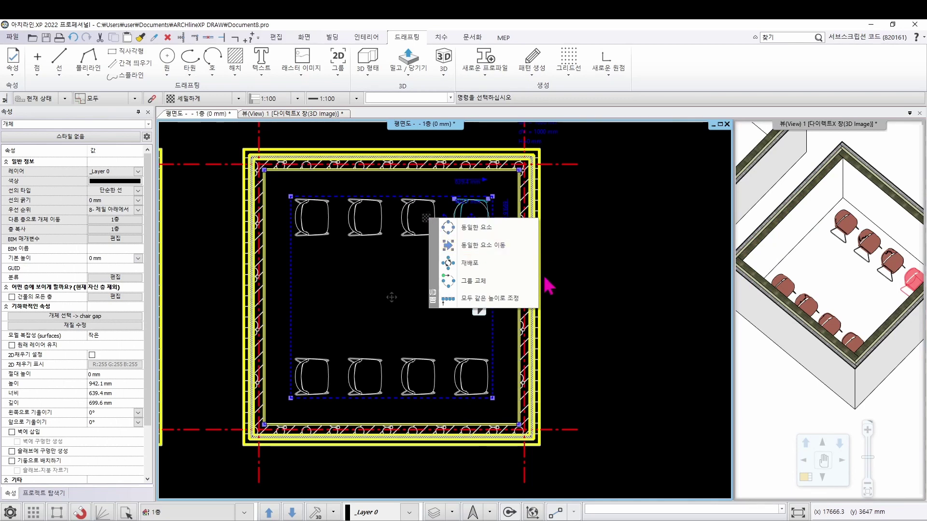
pyautogui.click(469, 281)
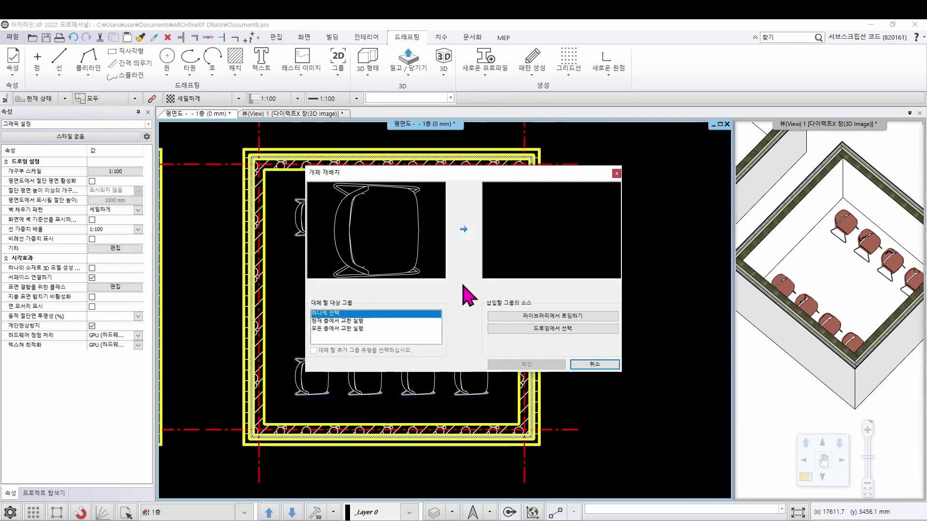
pyautogui.moveTo(447, 177); pyautogui.dragTo(670, 189)
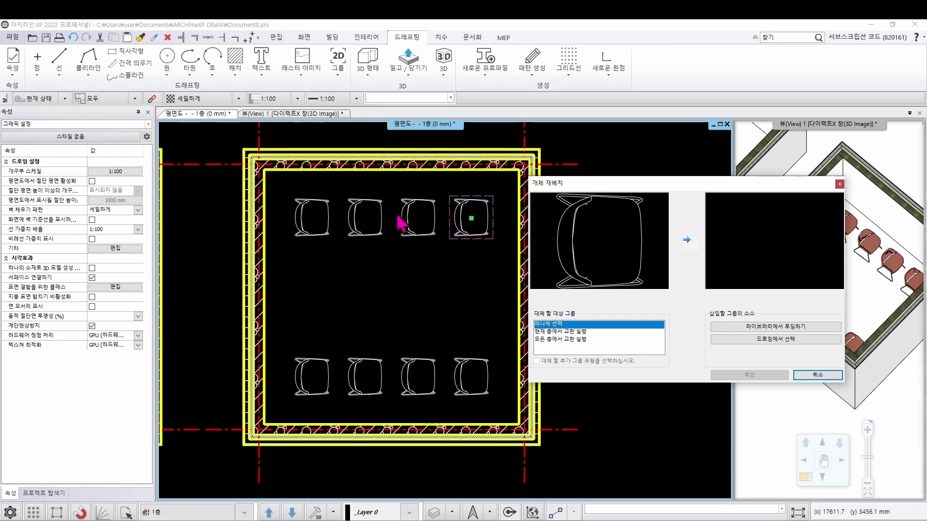
pyautogui.click(571, 332)
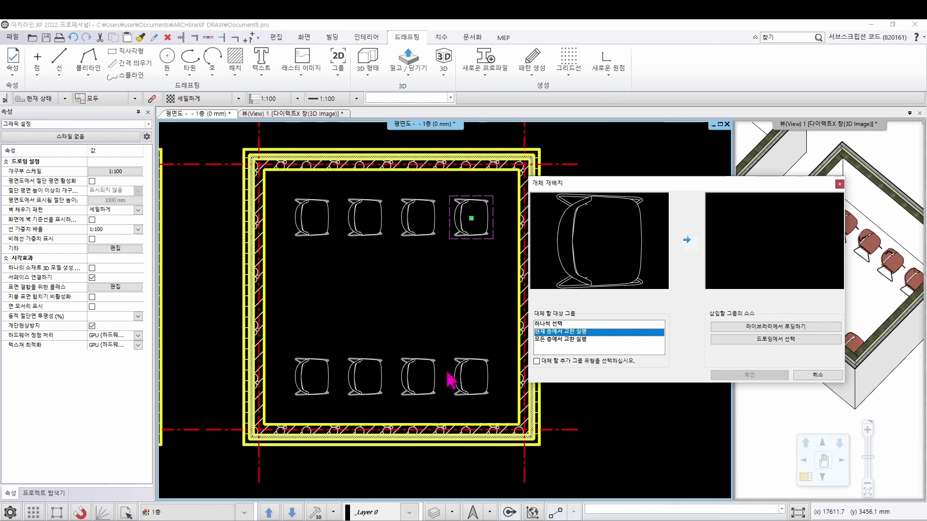
# Load Lounge chair2 from the object library as the replacement and accept it for all the chairs
pyautogui.click(775, 329)
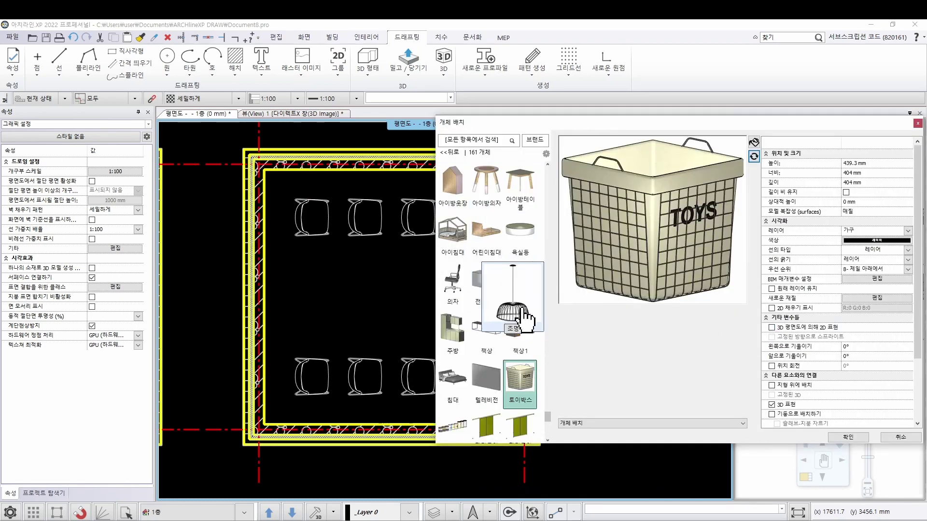
pyautogui.scroll(-3, 531, 388)
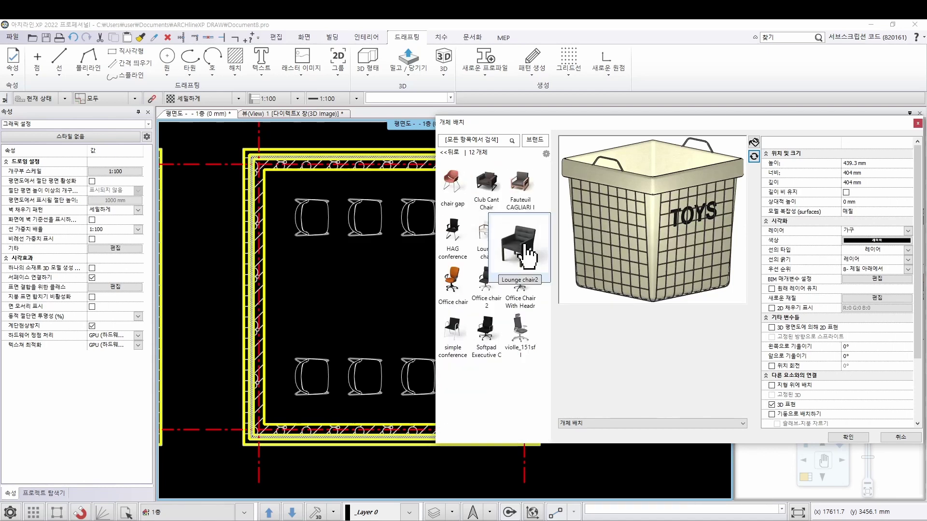
pyautogui.click(523, 245)
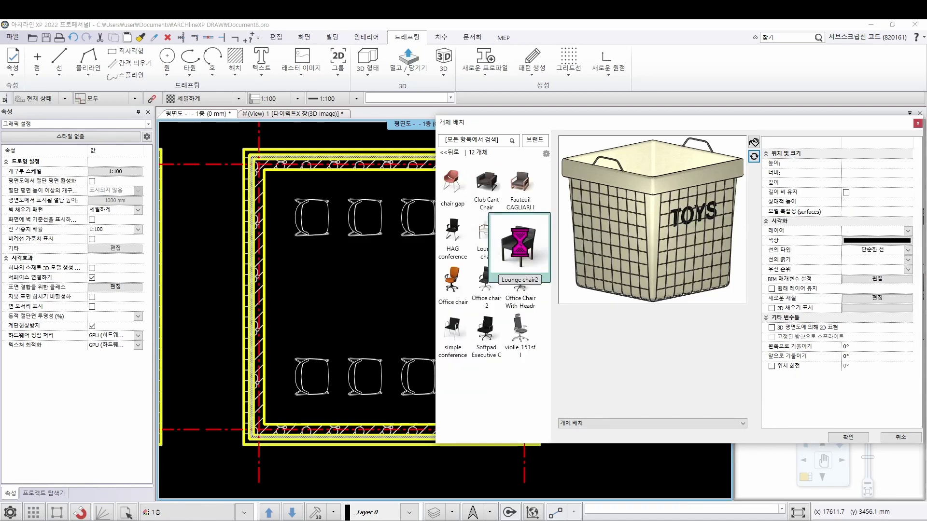
pyautogui.click(847, 438)
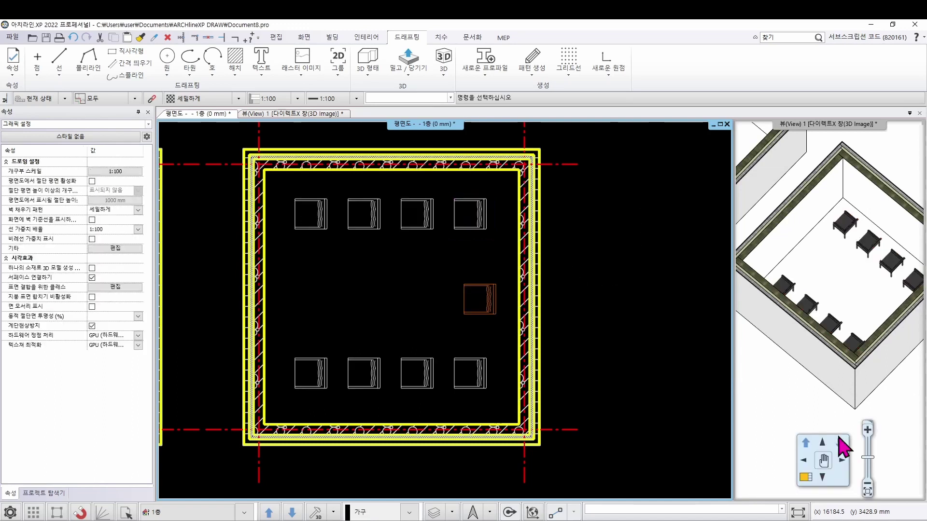
# Check the lounge chairs in 3D and move the top row's rightmost chair on the floor plan to near the room's centre
pyautogui.click(866, 244)
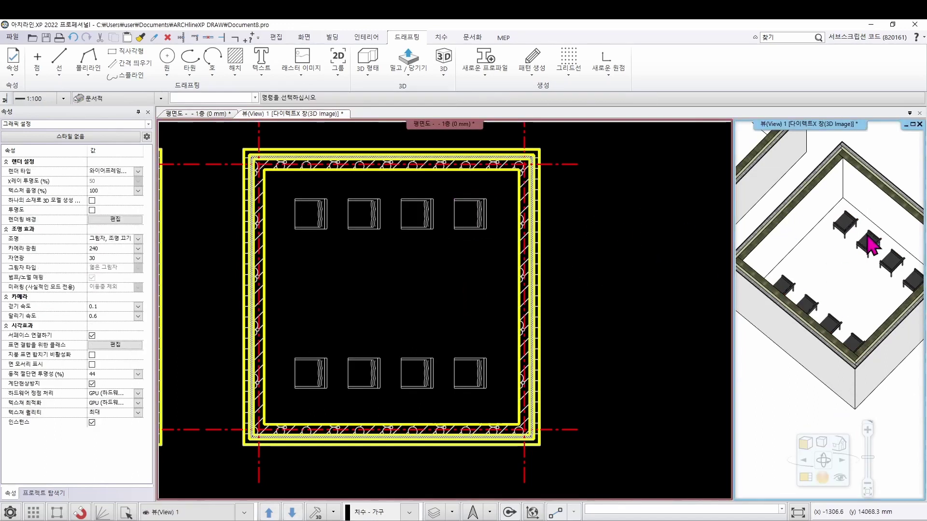
pyautogui.click(913, 278)
pyautogui.click(843, 262)
pyautogui.press('Escape')
pyautogui.scroll(-3, 833, 295)
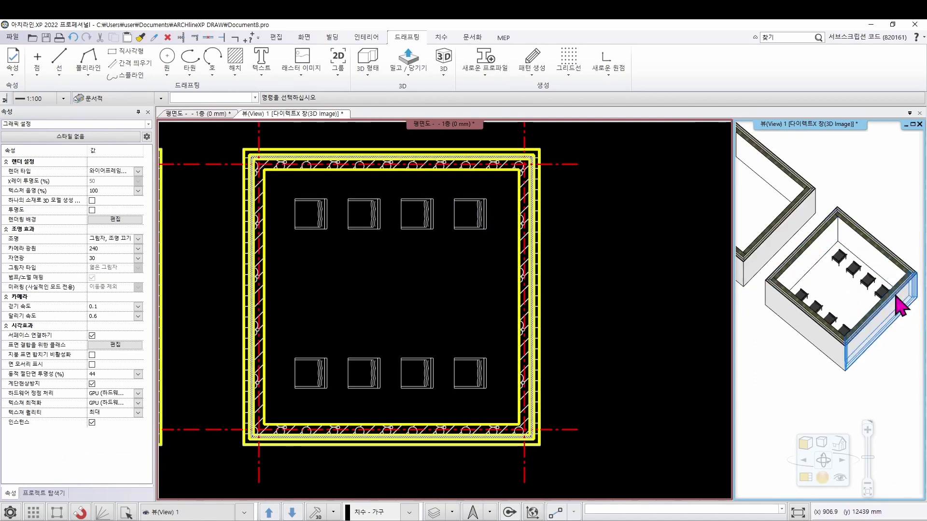
pyautogui.scroll(3, 835, 305)
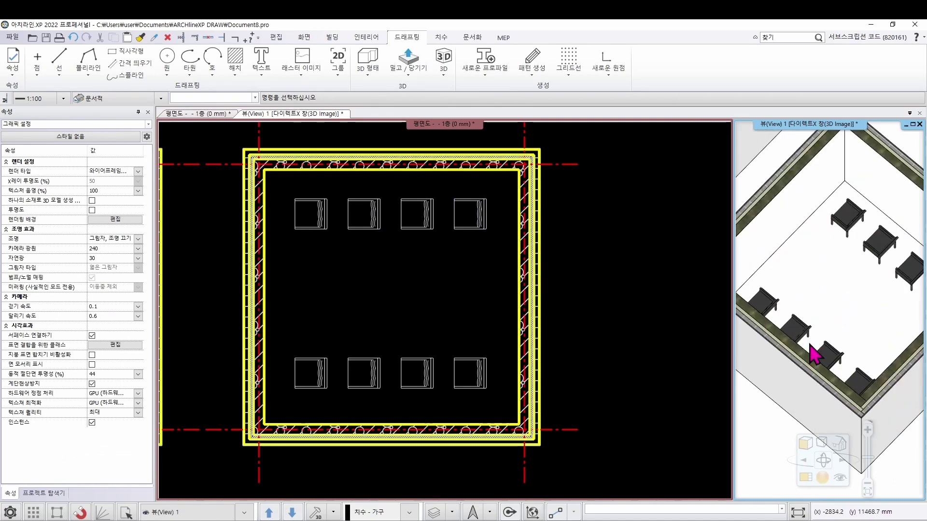
pyautogui.click(464, 227)
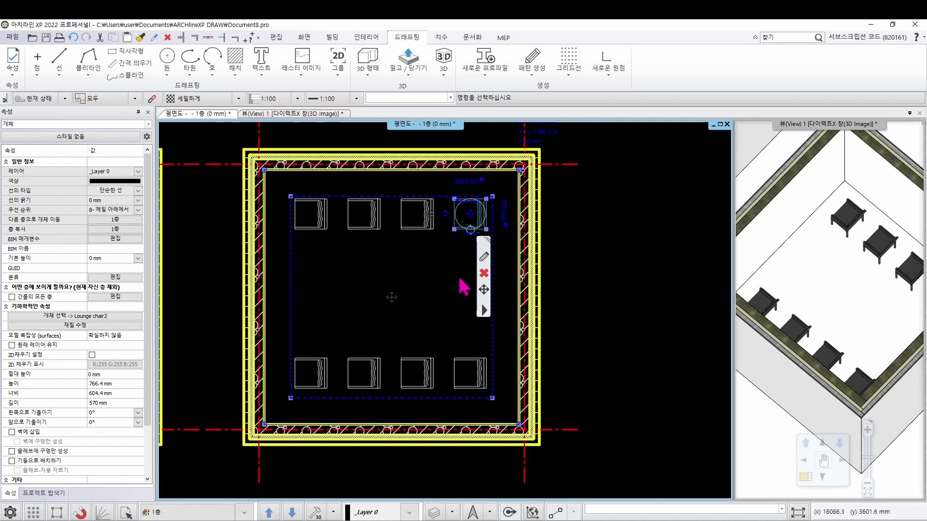
pyautogui.click(470, 215)
pyautogui.click(512, 222)
pyautogui.click(411, 295)
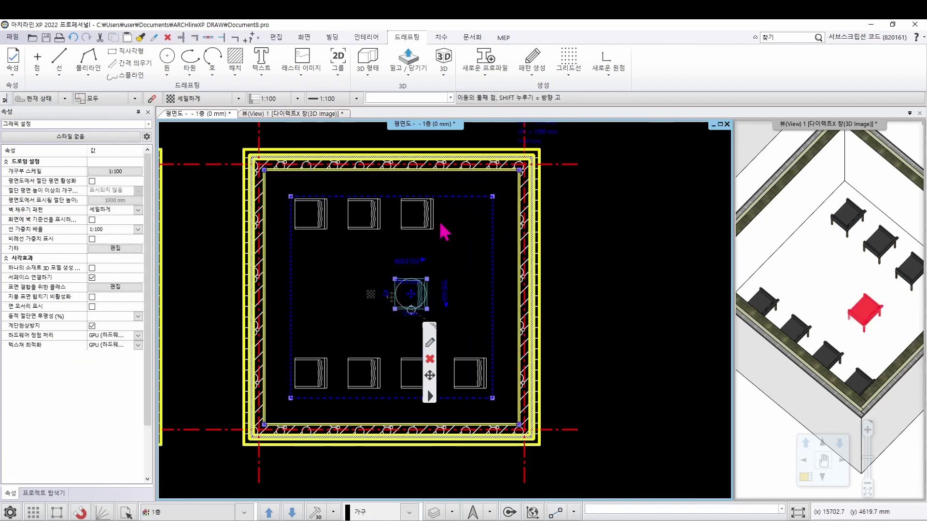
# Move the second chair of the top row to the room's upper-right corner
pyautogui.click(366, 218)
pyautogui.press('Escape')
pyautogui.click(367, 217)
pyautogui.click(365, 215)
pyautogui.click(386, 222)
pyautogui.click(489, 200)
# Move the leftmost chair of the top row slightly right and down, to the left of the room's centre
pyautogui.click(319, 217)
pyautogui.click(311, 214)
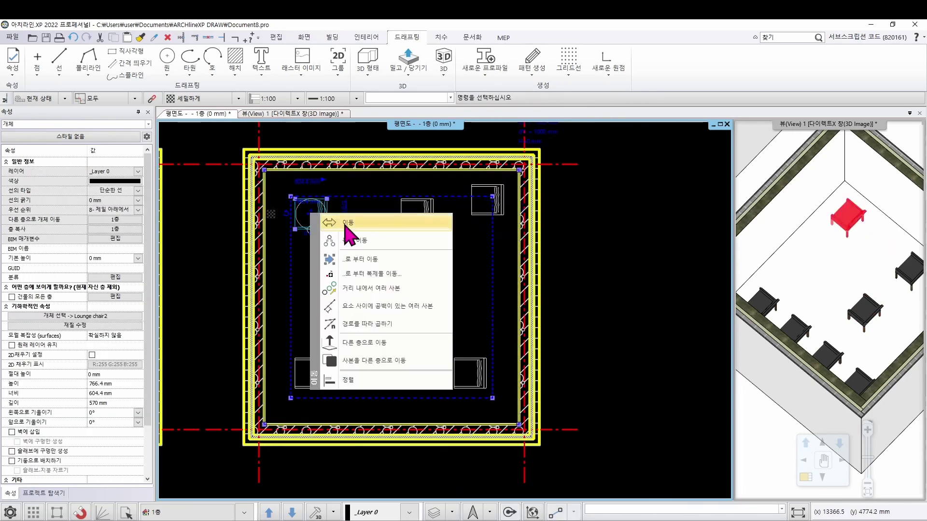
pyautogui.click(343, 223)
pyautogui.click(328, 267)
# Move the second chair of the bottom row to the room's upper-left corner area
pyautogui.click(368, 382)
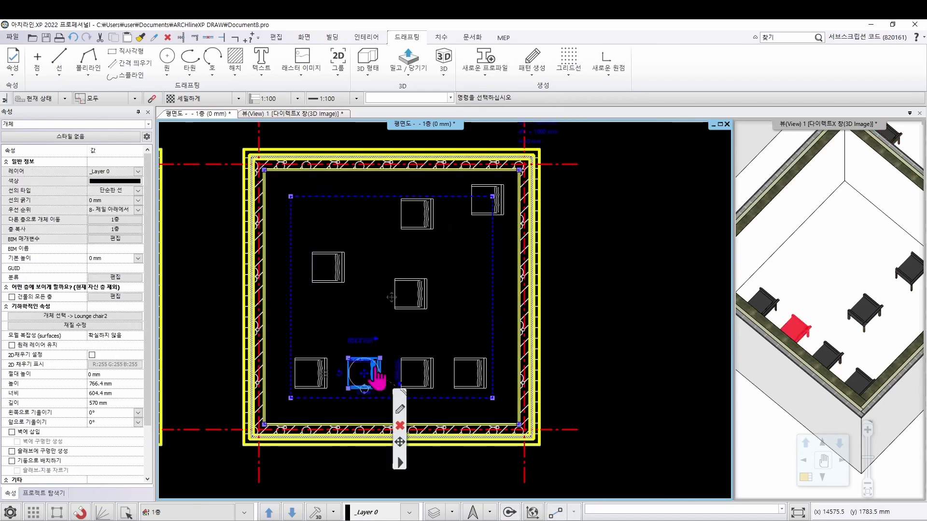
pyautogui.click(364, 375)
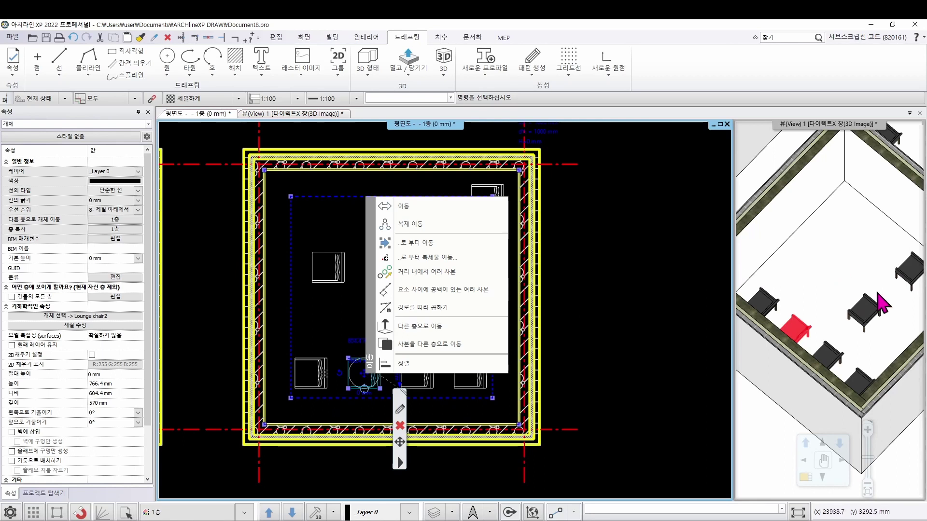
pyautogui.click(428, 206)
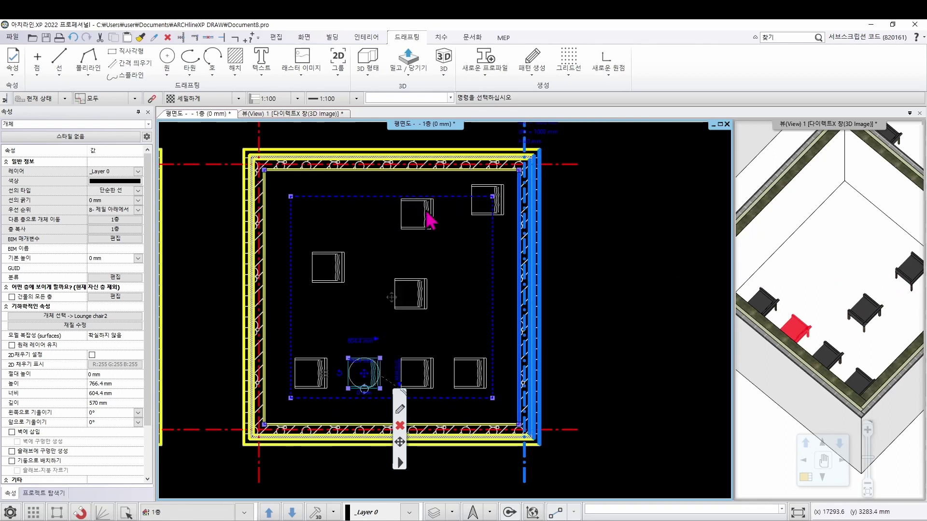
pyautogui.click(331, 200)
pyautogui.press('Escape')
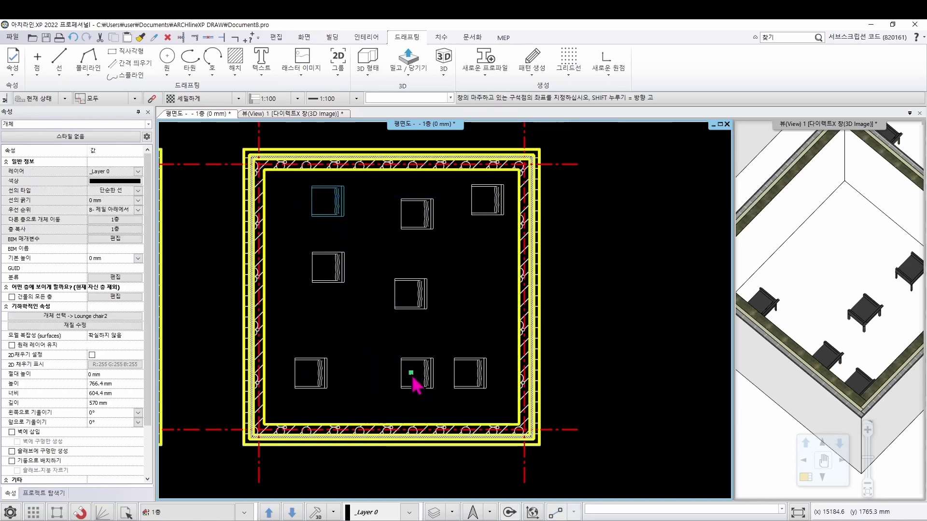
# Place a copy of the bottom row's third original chair up and to its left, just below the room's centre
pyautogui.click(421, 379)
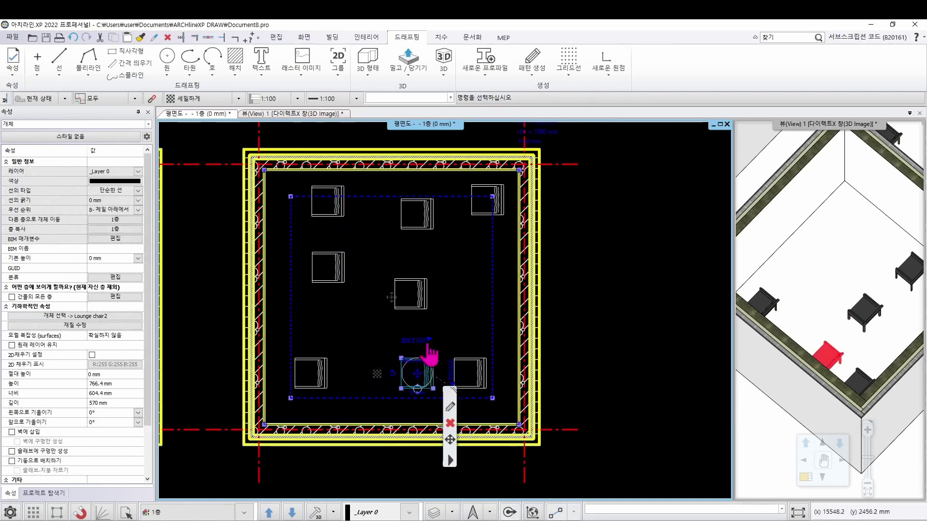
pyautogui.rightClick(424, 384)
pyautogui.click(531, 202)
pyautogui.click(372, 328)
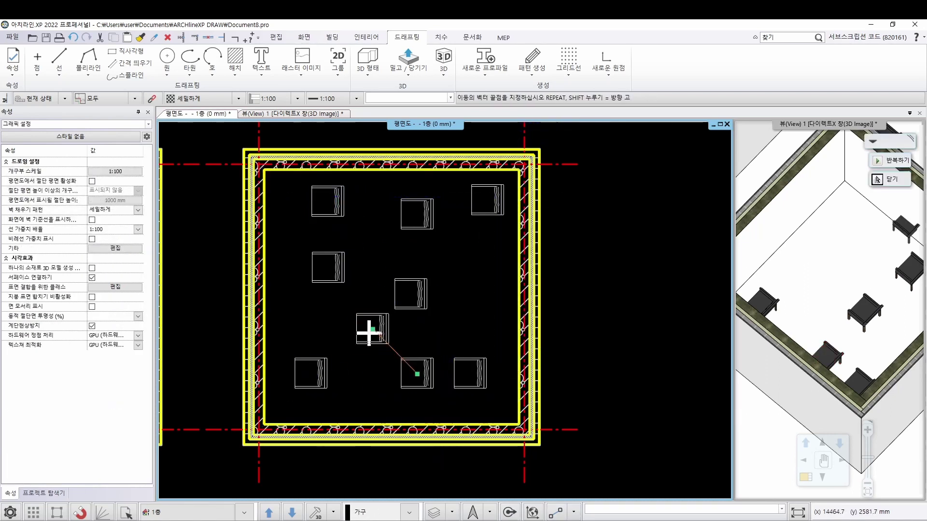
pyautogui.click(637, 293)
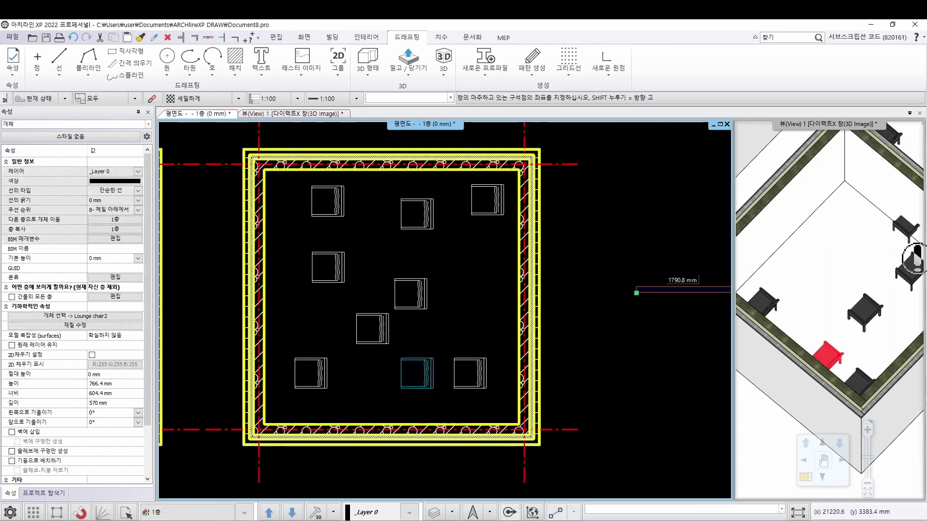
pyautogui.rightClick(487, 290)
pyautogui.rightClick(486, 289)
# Replace the whole group of Lounge chair2 chairs on the current floor with the Lounge chair model from the library
pyautogui.click(506, 202)
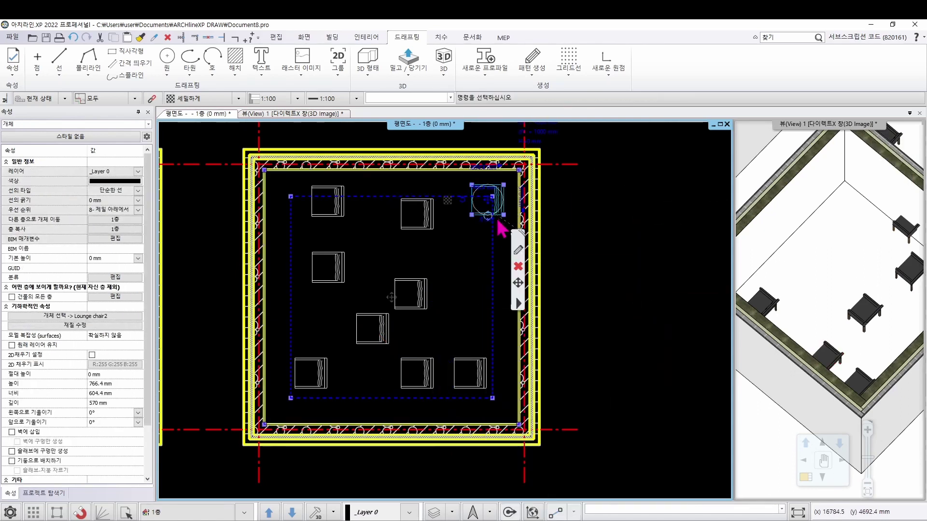
pyautogui.click(425, 212)
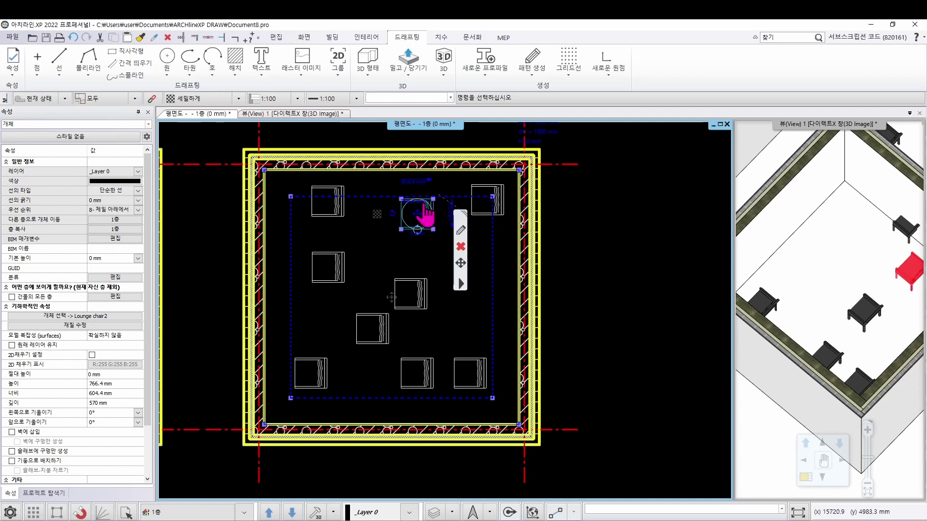
pyautogui.rightClick(380, 214)
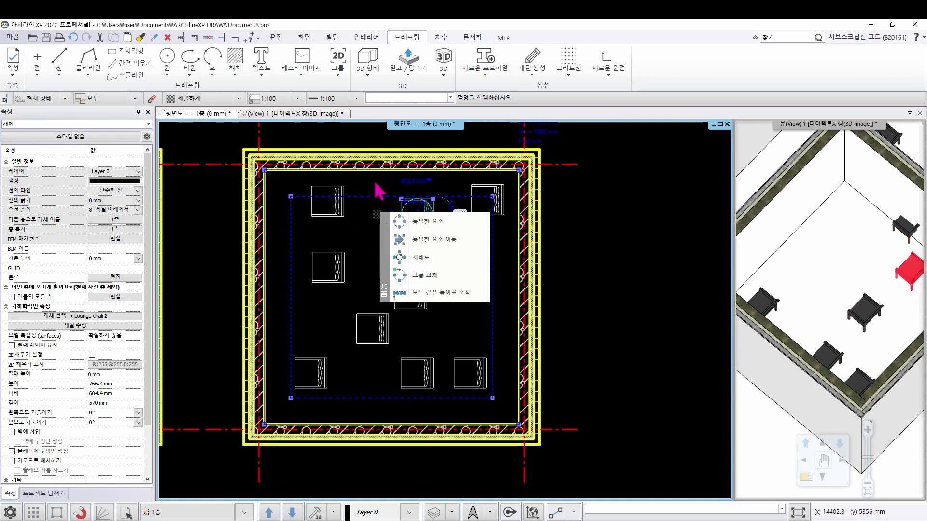
pyautogui.click(425, 276)
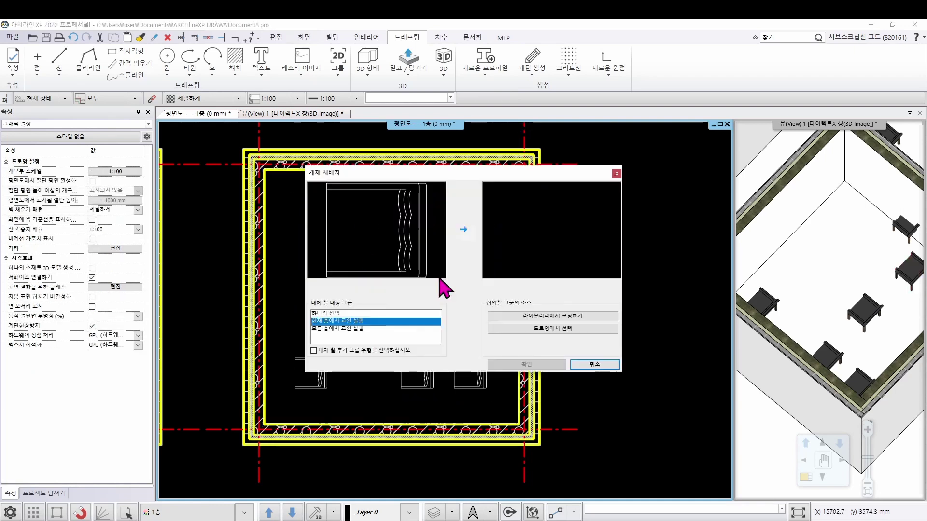
pyautogui.click(526, 317)
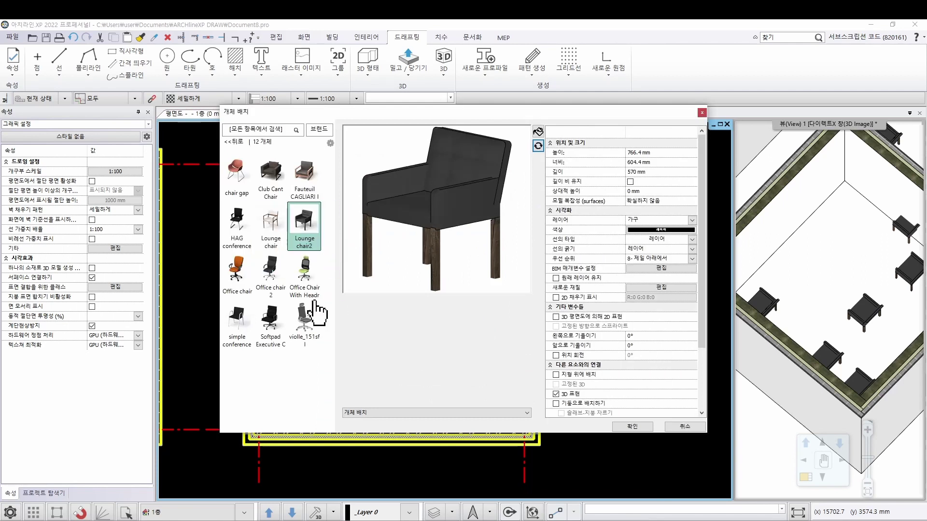
pyautogui.click(271, 224)
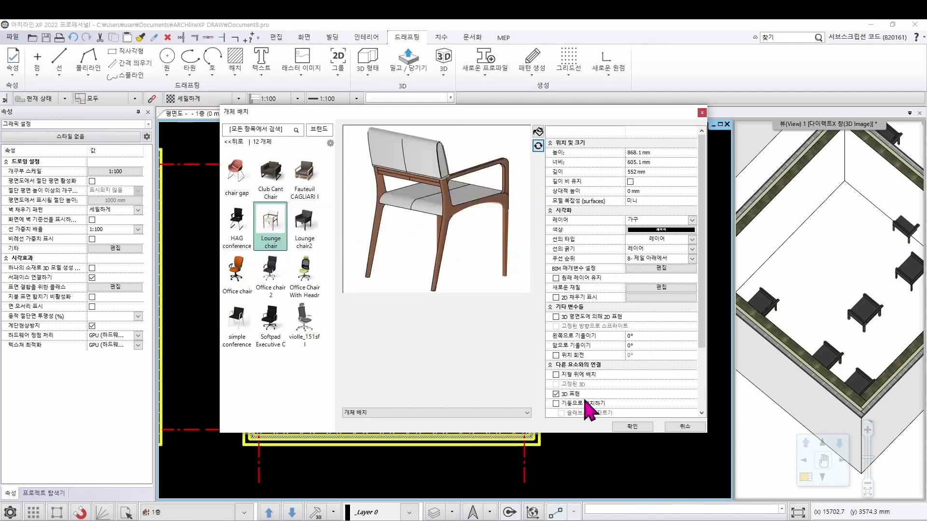
pyautogui.click(633, 427)
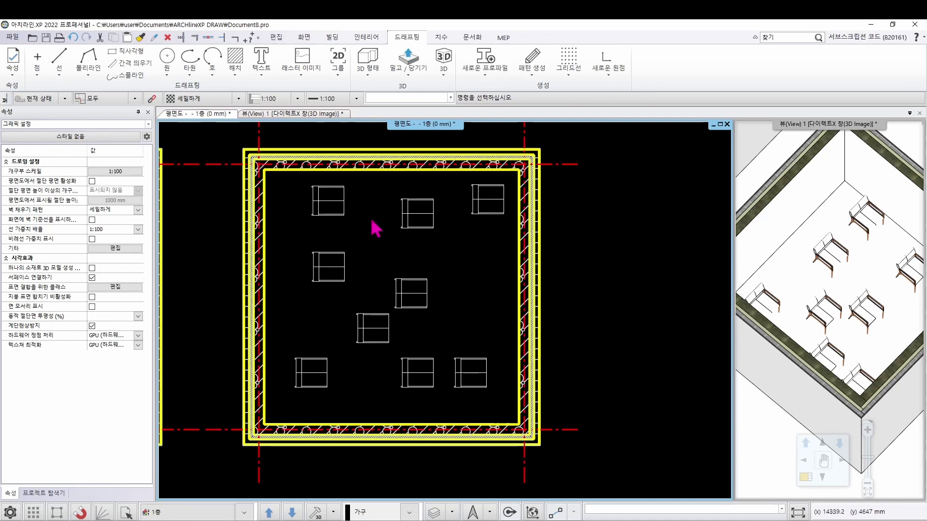
# Replace all circled A symbols on the current floor with the circled B symbol from the library's round symbols (원형 기호)
pyautogui.scroll(-3, 459, 271)
pyautogui.click(290, 284)
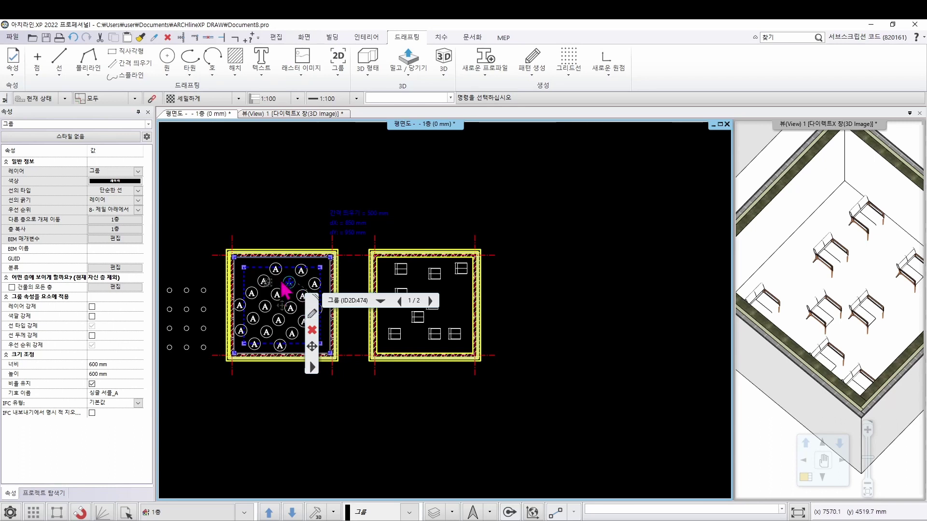
pyautogui.rightClick(274, 299)
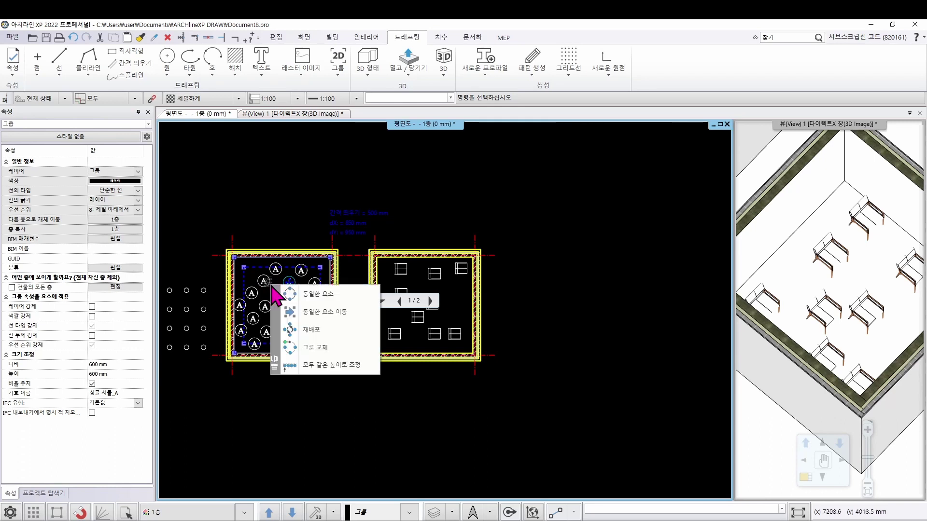
pyautogui.click(323, 355)
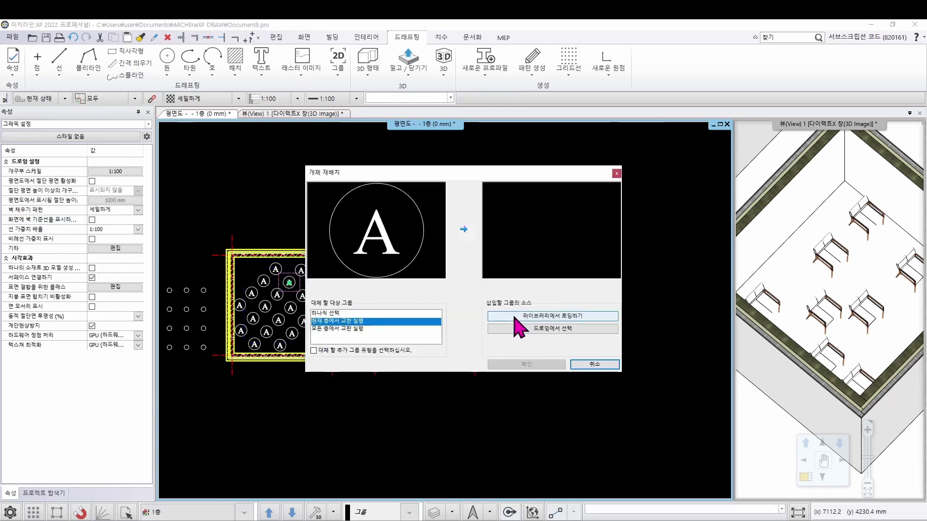
pyautogui.click(492, 316)
pyautogui.click(594, 311)
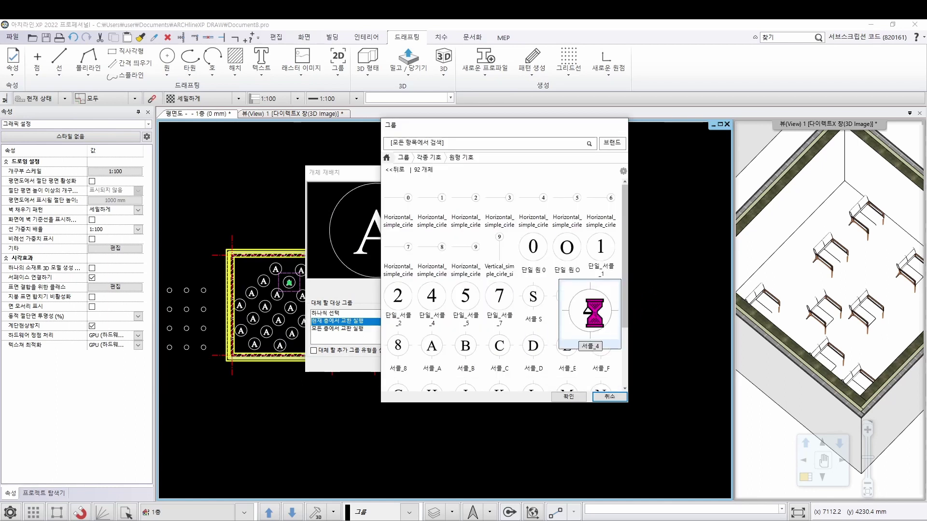
pyautogui.click(539, 256)
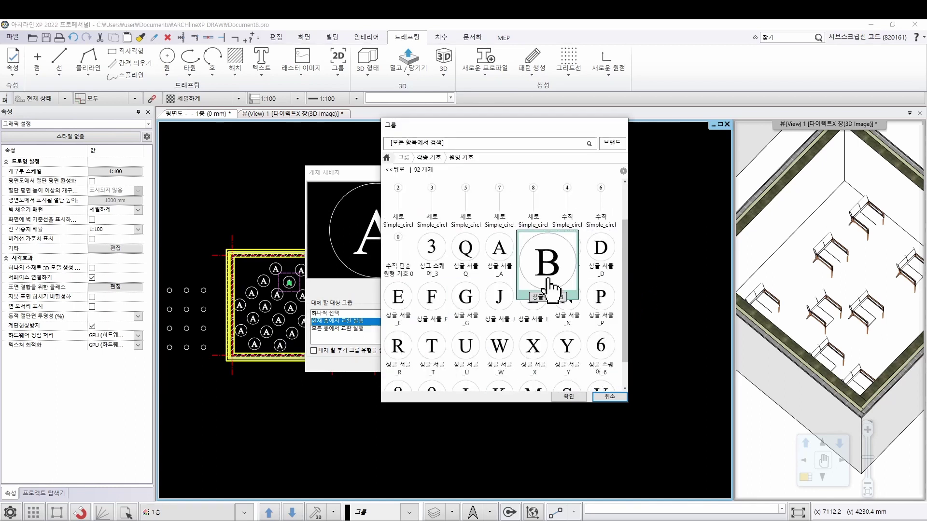
pyautogui.click(572, 398)
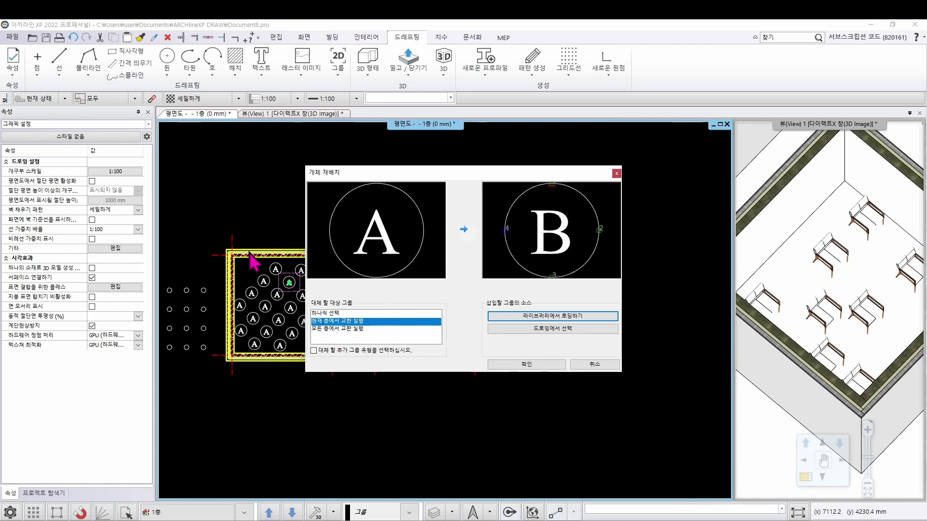
pyautogui.click(320, 313)
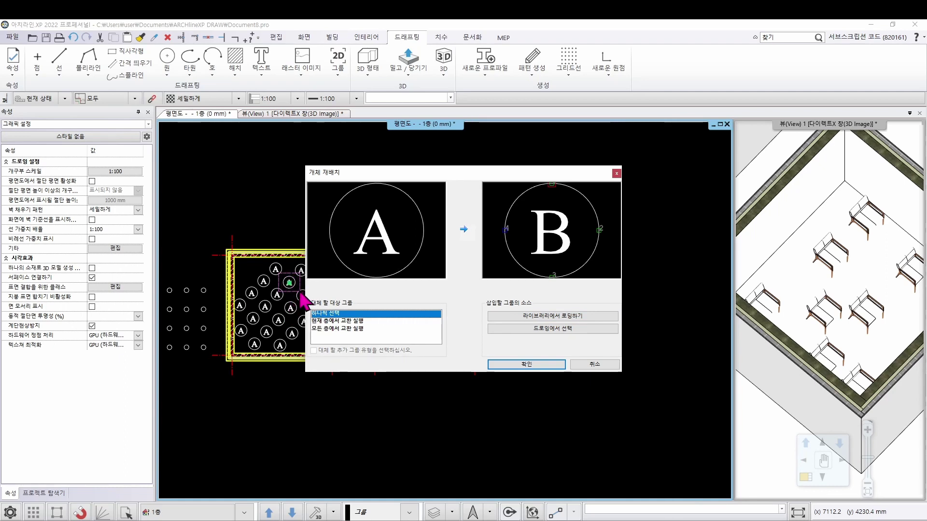
pyautogui.click(325, 321)
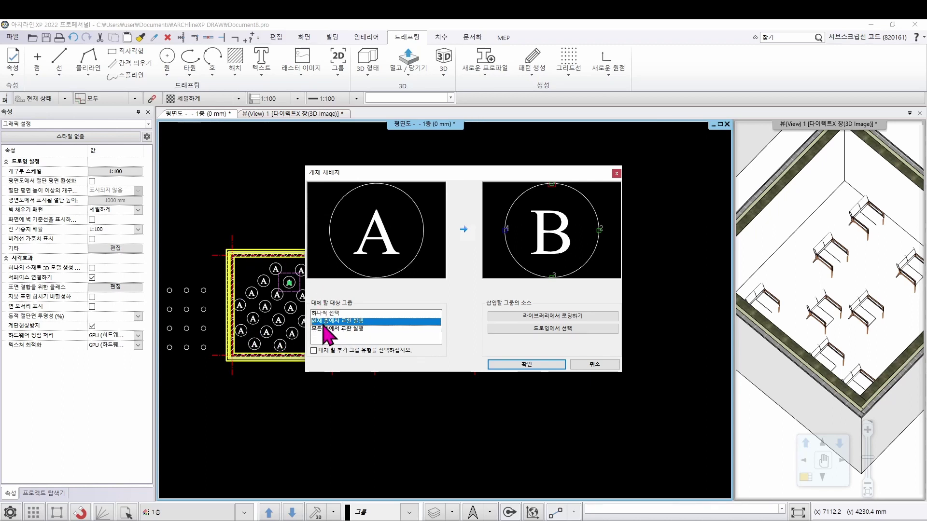
pyautogui.click(524, 364)
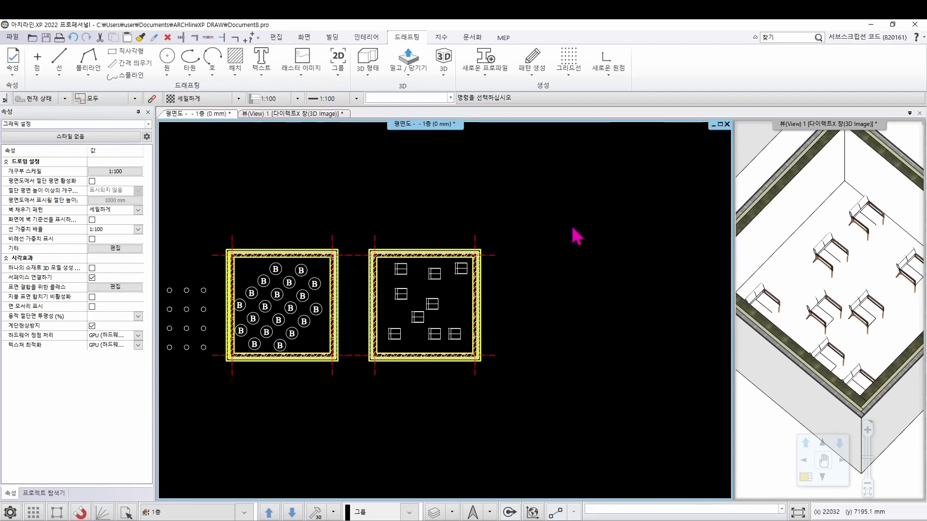
# Examine the circle grid, the circled B symbols and the chairs in the floor plan, and the overall model in the 3D view
pyautogui.scroll(-1, 455, 289)
pyautogui.moveTo(285, 321); pyautogui.dragTo(372, 324, button='middle')
pyautogui.scroll(3, 441, 329)
pyautogui.scroll(3, 594, 314)
pyautogui.scroll(-5, 595, 320)
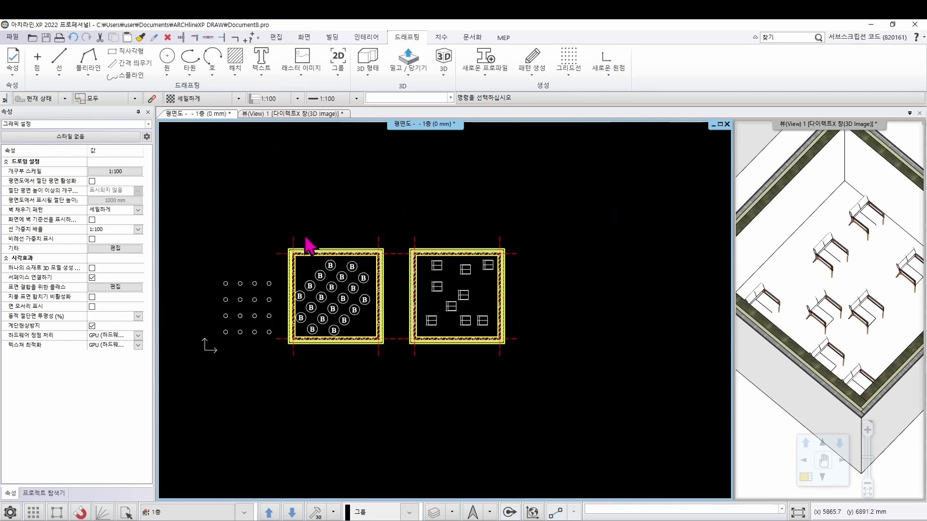
pyautogui.scroll(2, 331, 304)
pyautogui.scroll(2, 441, 343)
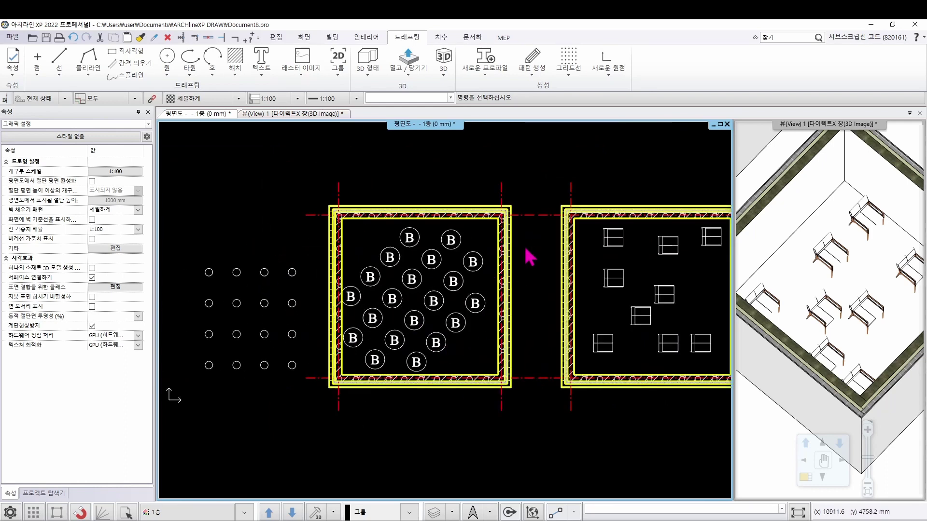
pyautogui.scroll(-2, 529, 257)
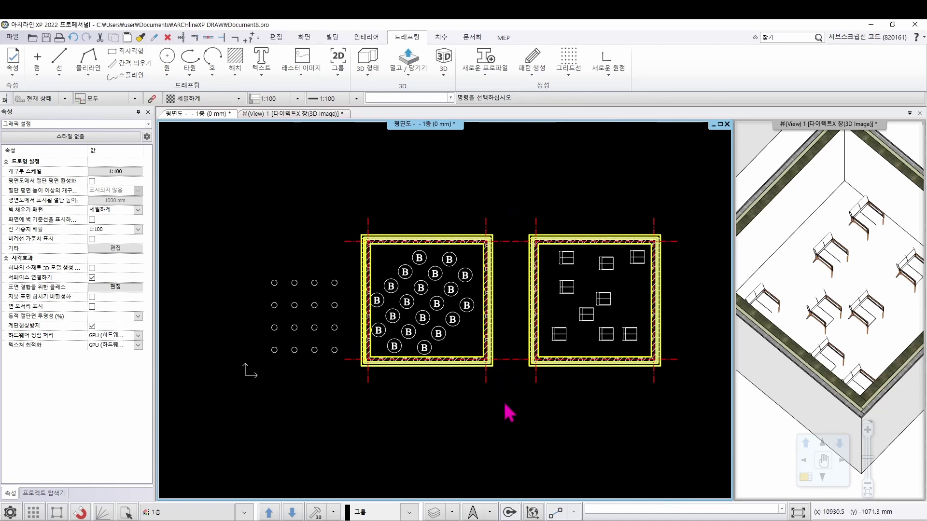
pyautogui.click(769, 428)
pyautogui.scroll(-5, 797, 327)
pyautogui.scroll(-5, 831, 293)
pyautogui.moveTo(801, 266); pyautogui.dragTo(809, 271, button='middle')
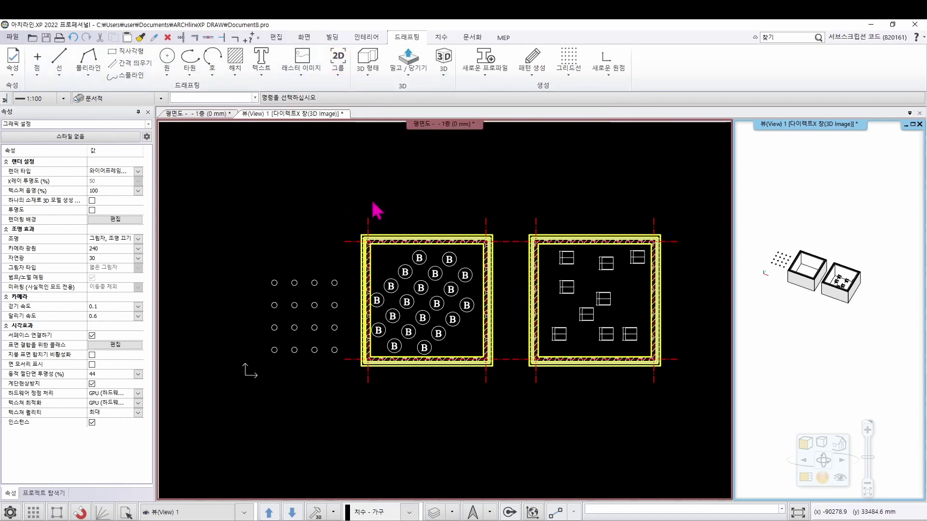
pyautogui.click(568, 172)
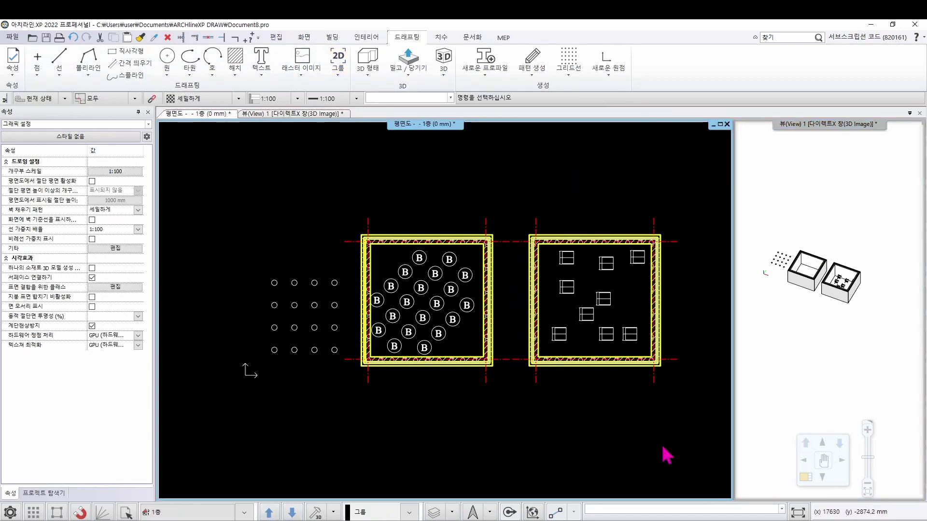